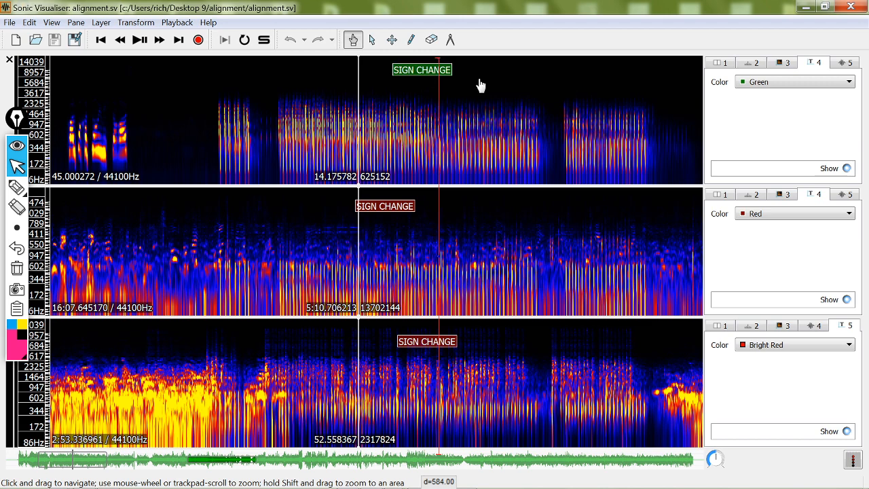
# - Align the SIGN CHANGE markers of all three spectrogram panes on the centre line
pyautogui.moveTo(568, 84); pyautogui.dragTo(536, 91)
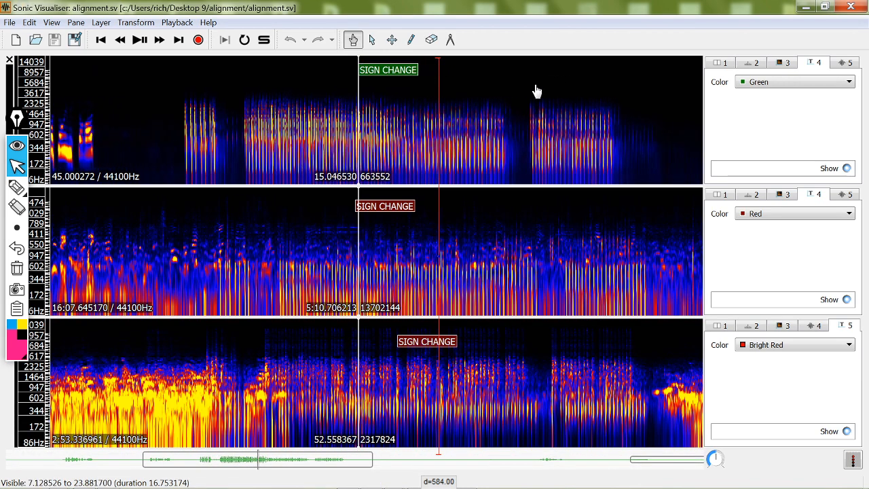
pyautogui.moveTo(503, 217); pyautogui.dragTo(506, 221)
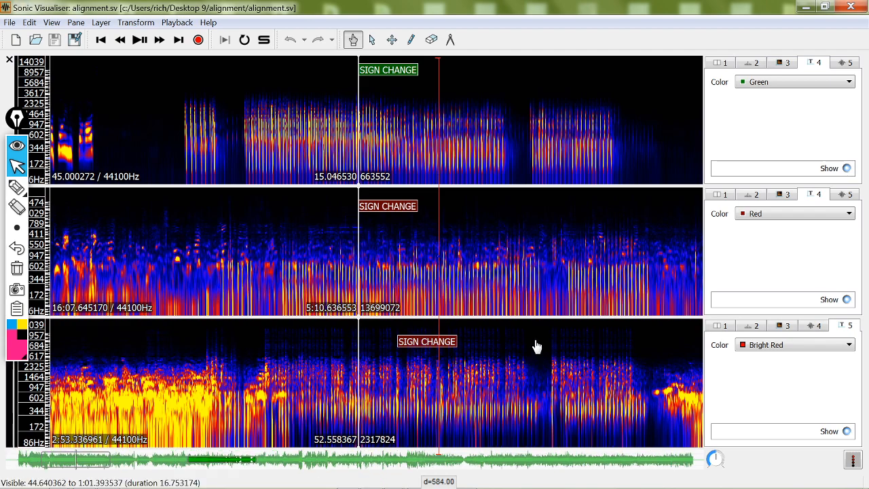
pyautogui.moveTo(536, 346); pyautogui.dragTo(495, 357)
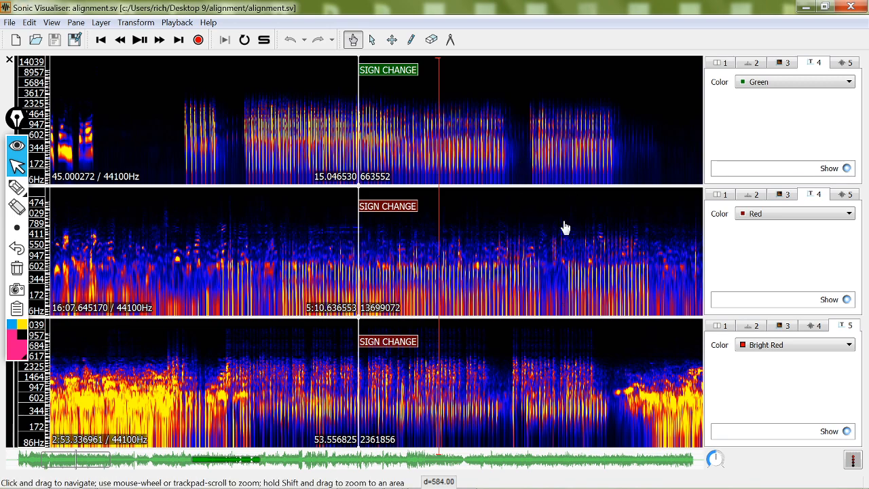
# - Shift all three spectrogram panes forward in time to line up the final pulse group after the gap for comparison
pyautogui.moveTo(565, 227); pyautogui.dragTo(436, 290)
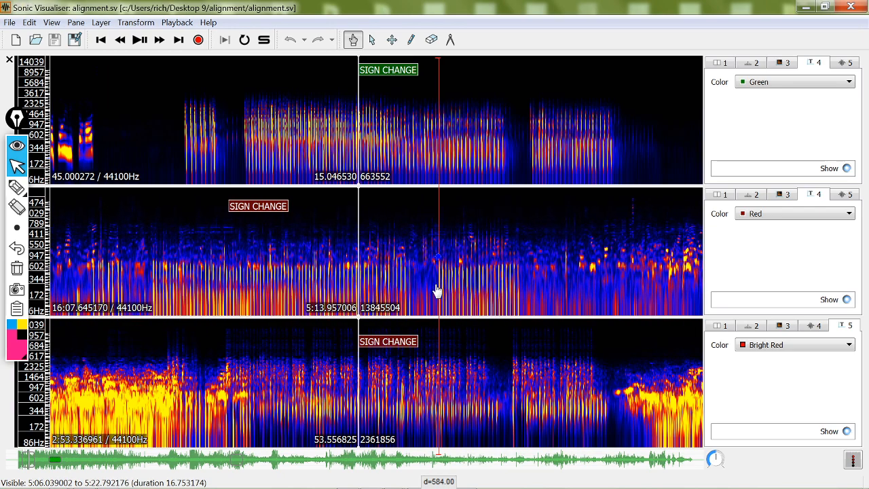
pyautogui.moveTo(644, 155); pyautogui.dragTo(561, 170)
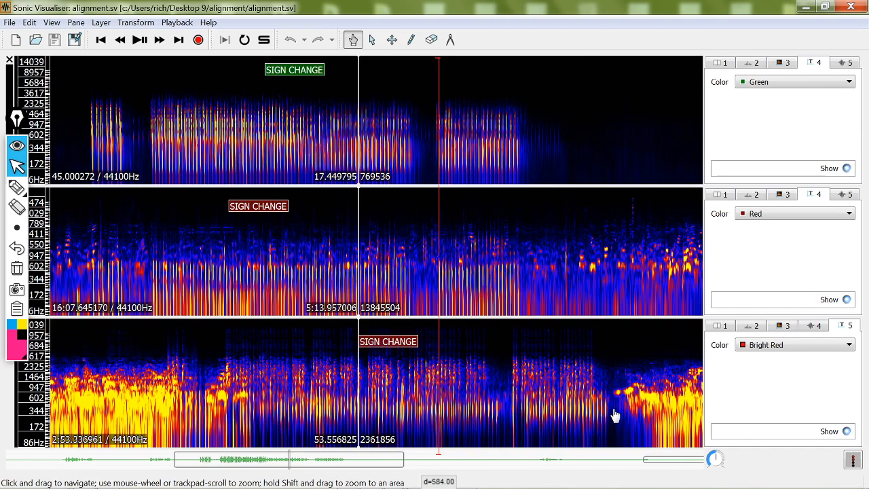
pyautogui.moveTo(622, 353); pyautogui.dragTo(536, 356)
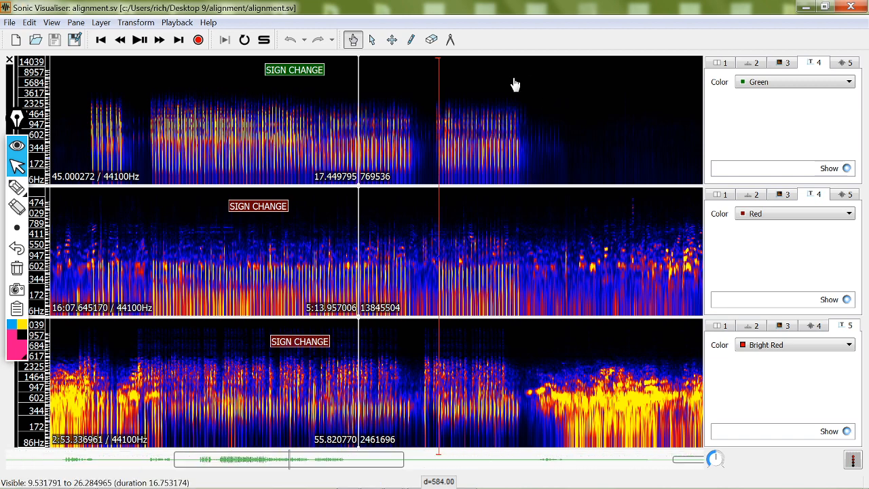
# - Move all three panes back in time so their SIGN CHANGE markers sit around the centre line again
pyautogui.moveTo(514, 84); pyautogui.dragTo(600, 93)
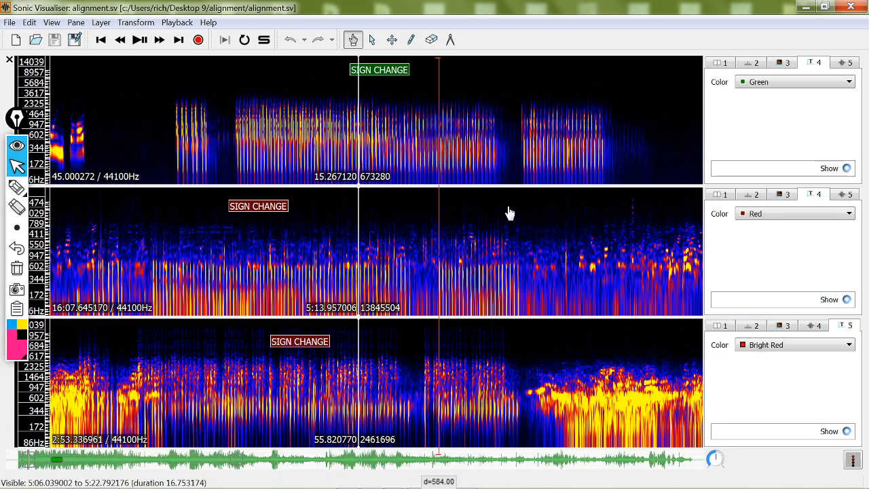
pyautogui.moveTo(509, 213); pyautogui.dragTo(590, 223)
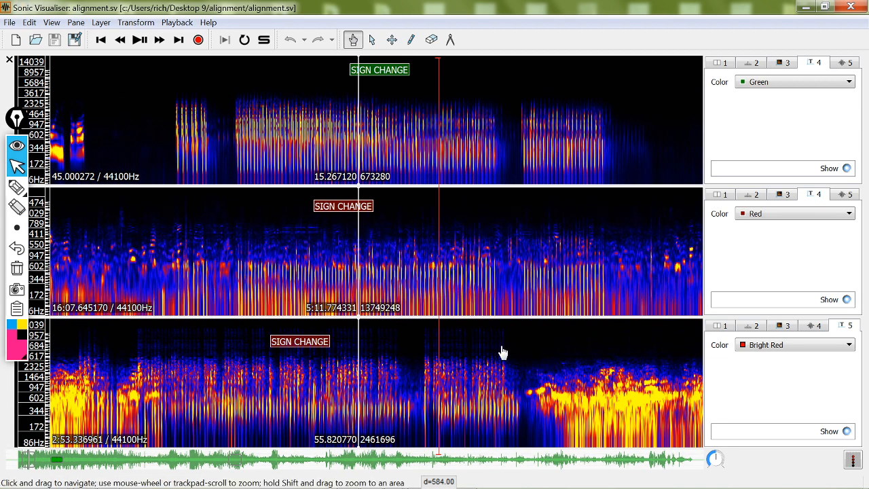
pyautogui.moveTo(497, 352); pyautogui.dragTo(573, 352)
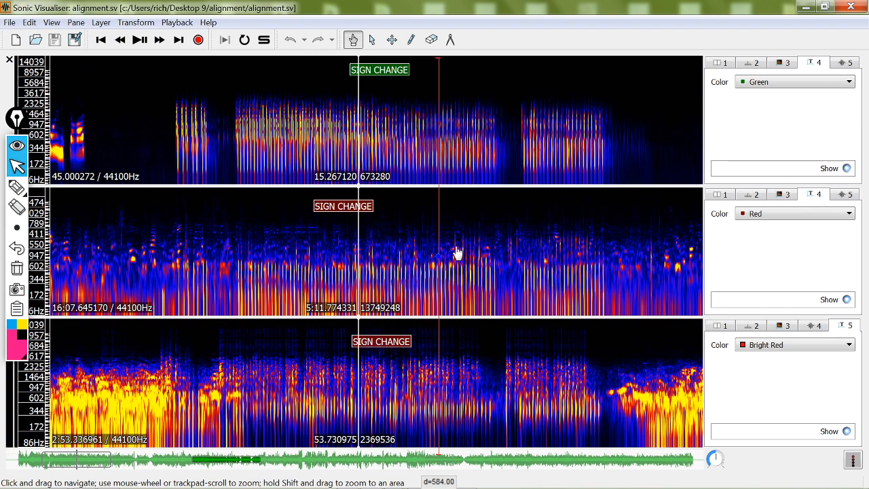
# - Zoom in to examine the individual pulses in the three spectrograms, and return to the overview of the whole sequence
pyautogui.scroll(5, 453, 253)
pyautogui.scroll(8, 447, 253)
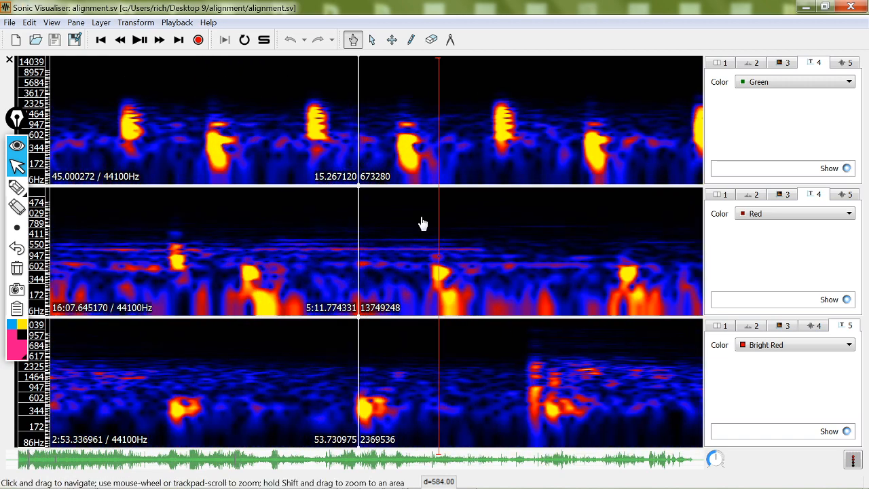
pyautogui.scroll(-4, 423, 223)
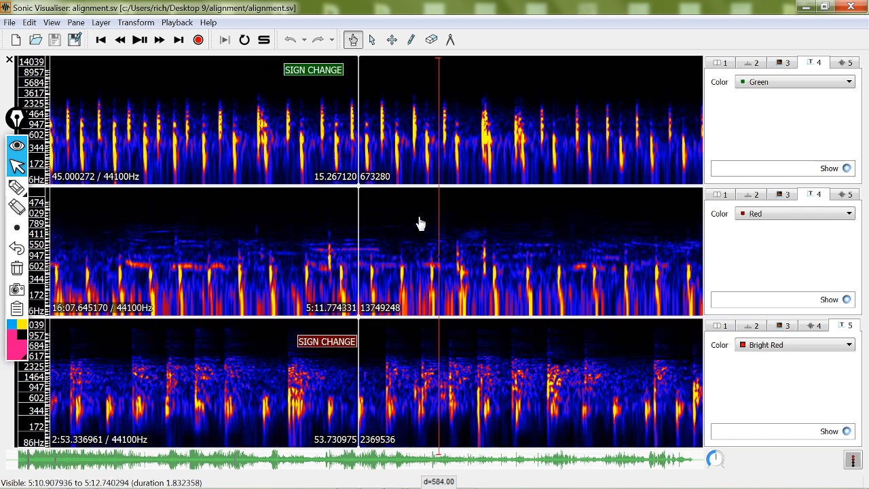
pyautogui.scroll(-4, 420, 223)
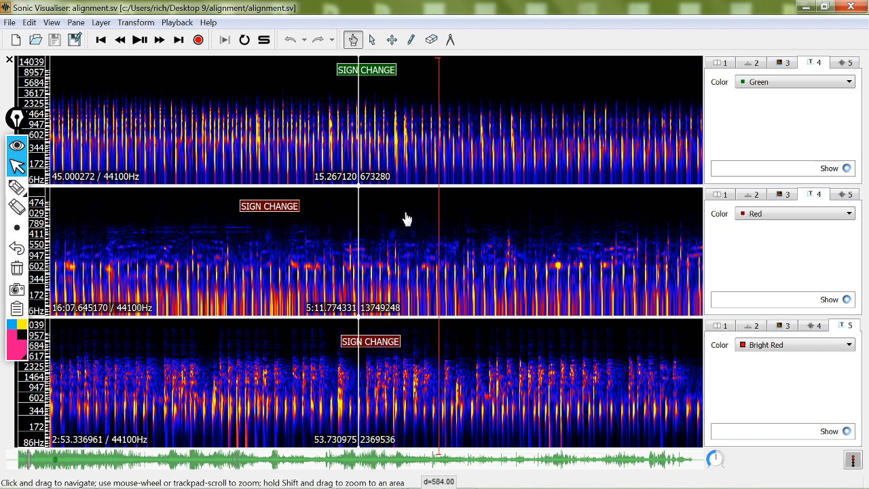
pyautogui.scroll(-3, 407, 224)
pyautogui.scroll(-1, 407, 226)
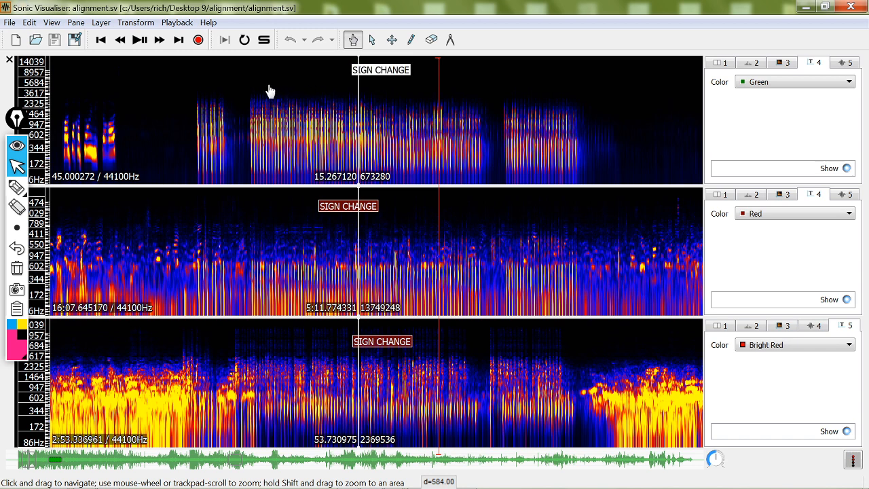
# - Circle the first pulses of the top spectrogram with the pink annotation pen, and return to normal pointer mode
pyautogui.click(18, 189)
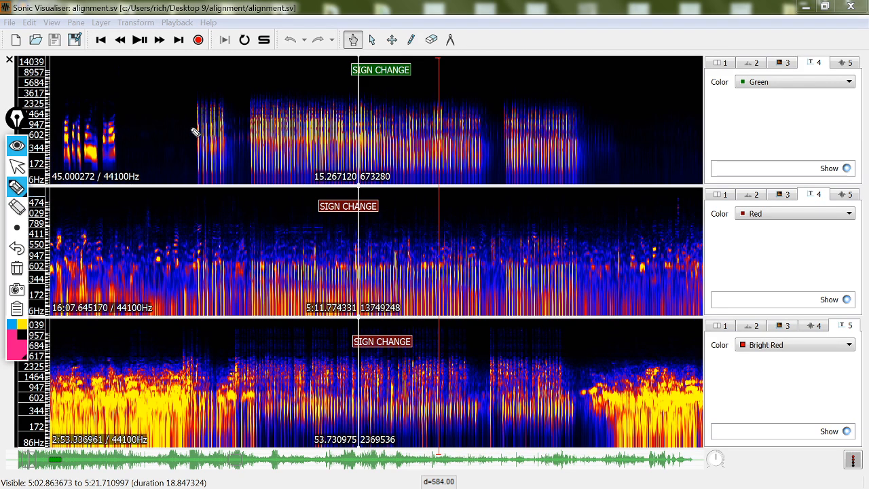
pyautogui.moveTo(200, 93)
pyautogui.mouseDown()
pyautogui.moveTo(181, 120)
pyautogui.moveTo(194, 188)
pyautogui.moveTo(212, 152)
pyautogui.moveTo(203, 93)
pyautogui.mouseUp()
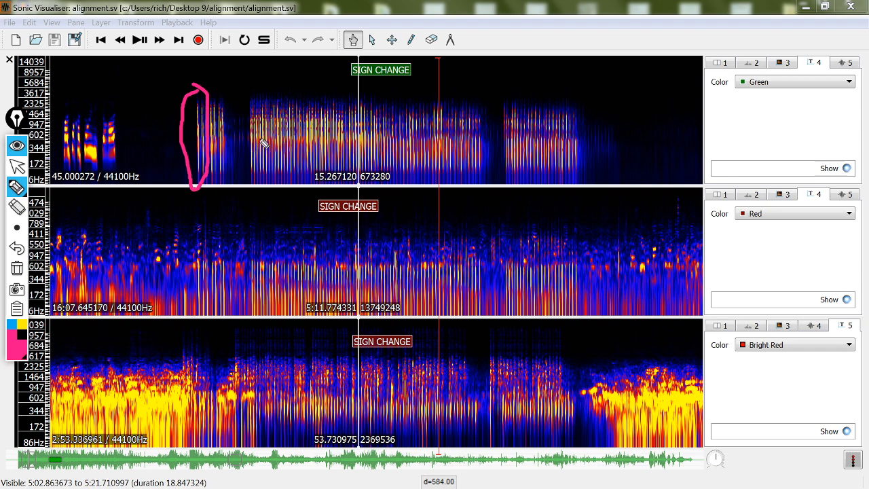
pyautogui.click(17, 166)
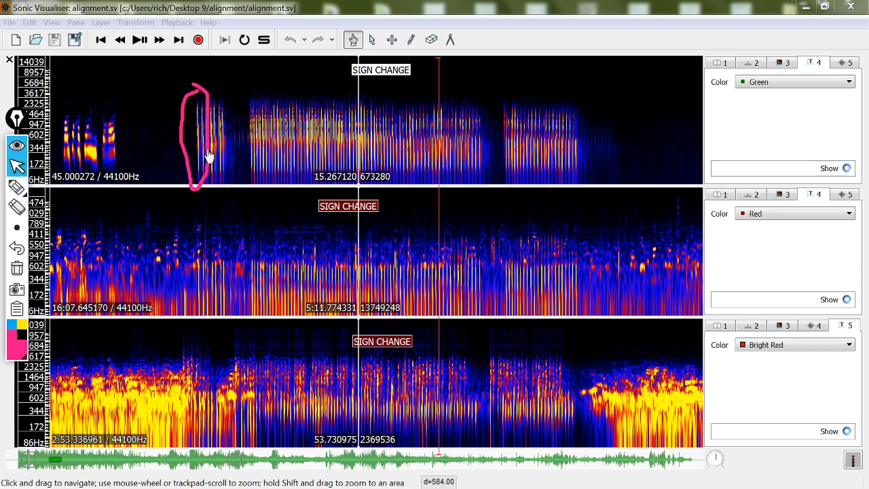
# - Magnify the start of the top recording's pulse train and bring its first pulse pair inside the drawn circle
pyautogui.scroll(5, 301, 163)
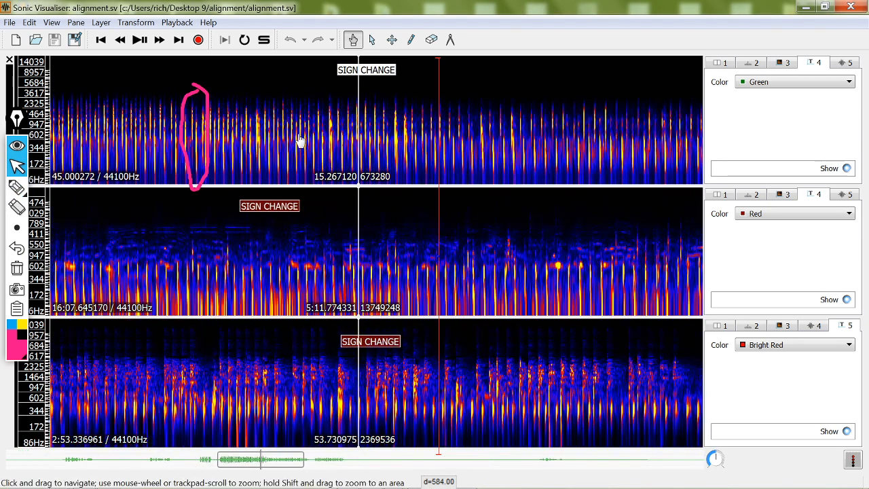
pyautogui.moveTo(260, 86); pyautogui.dragTo(551, 111)
pyautogui.moveTo(297, 99); pyautogui.dragTo(341, 97)
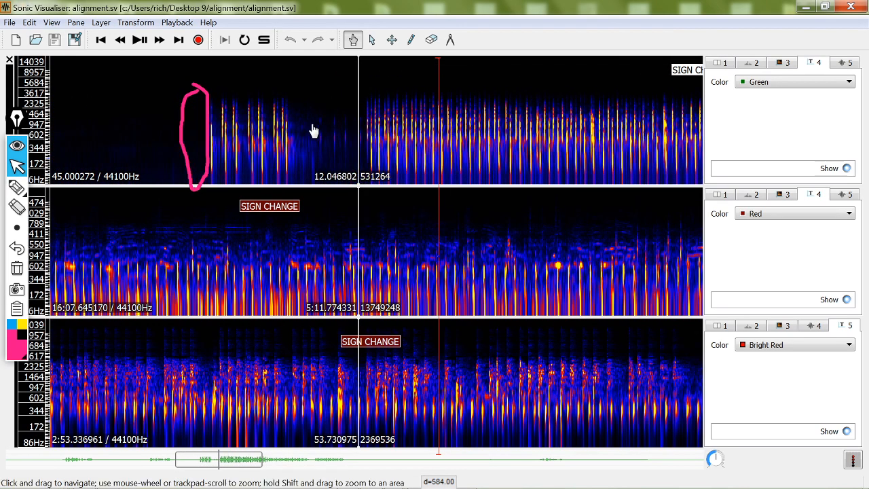
pyautogui.scroll(3, 303, 132)
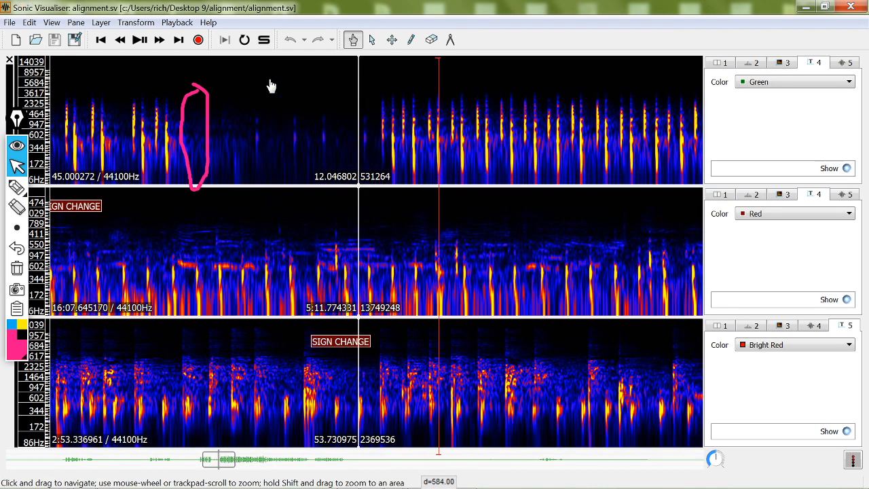
pyautogui.moveTo(271, 85); pyautogui.dragTo(491, 102)
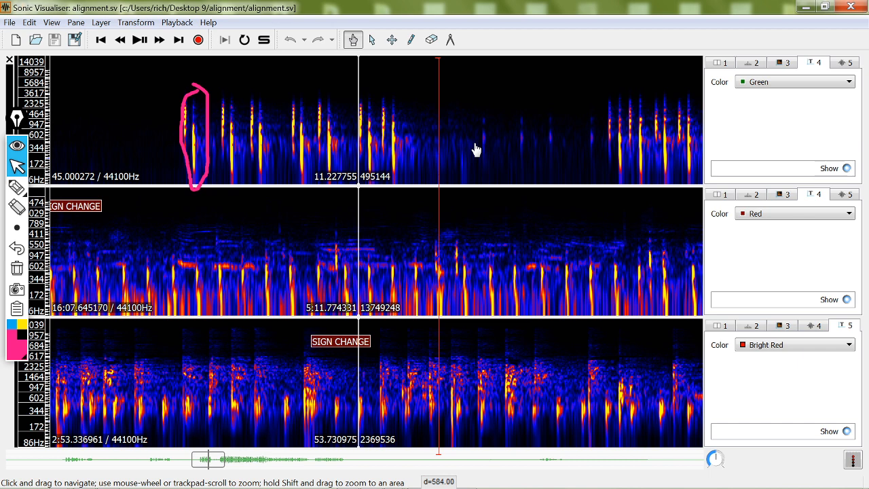
# - Erase the pink circle from the top spectrogram and return to normal pointer mode
pyautogui.click(18, 208)
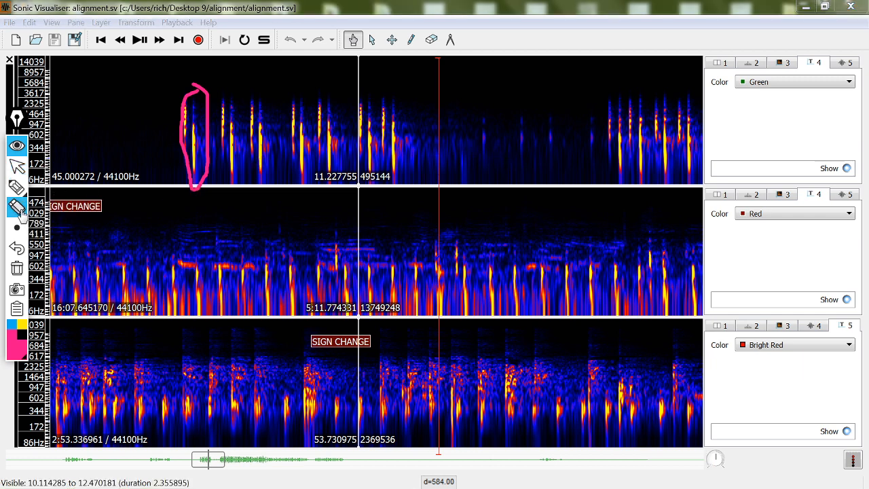
pyautogui.click(189, 160)
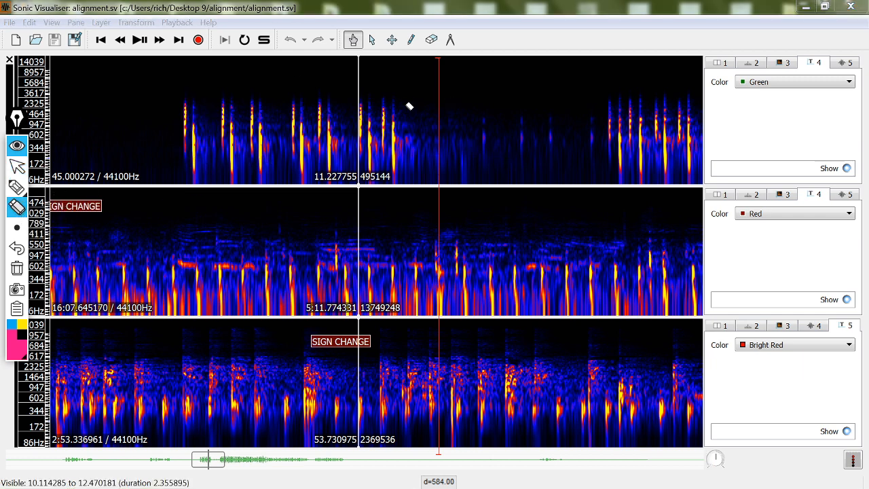
pyautogui.scroll(3, 414, 215)
pyautogui.click(17, 167)
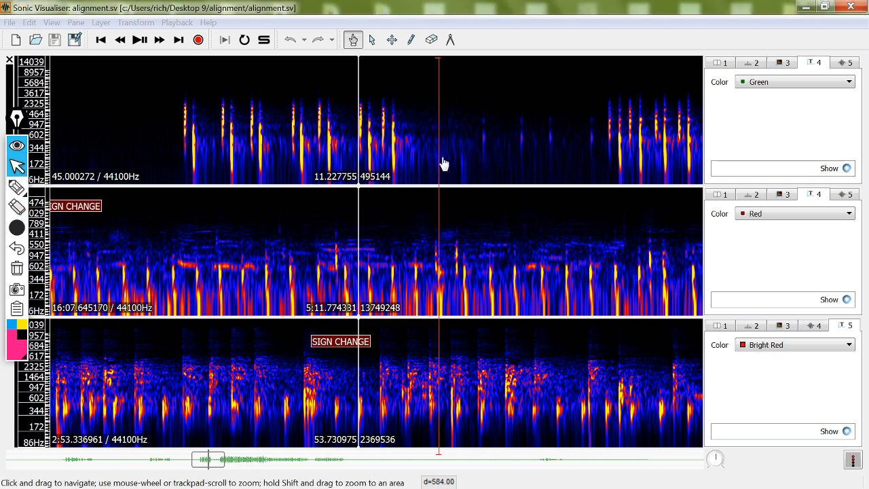
# - Measure the time between the first pulse pair's two onsets in the top spectrogram with a range selection on its spectrogram layer, and clear the selection
pyautogui.scroll(2, 255, 159)
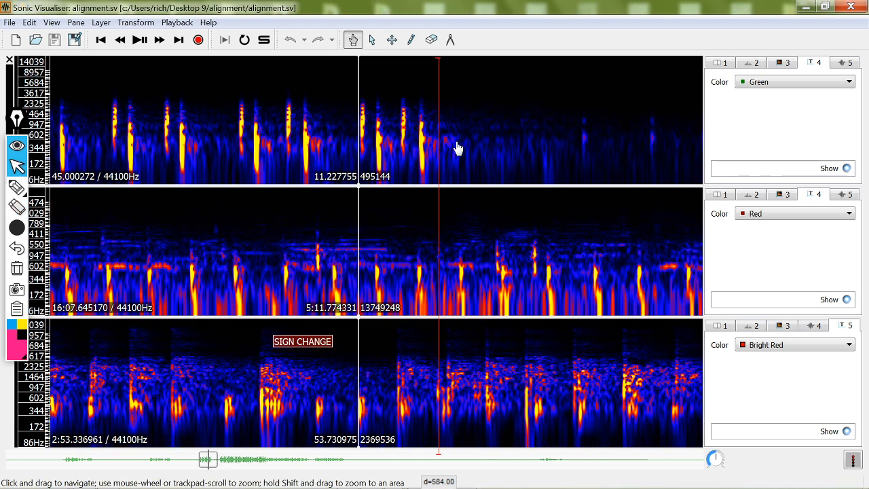
pyautogui.moveTo(543, 116); pyautogui.dragTo(669, 121)
pyautogui.moveTo(275, 91); pyautogui.dragTo(511, 97)
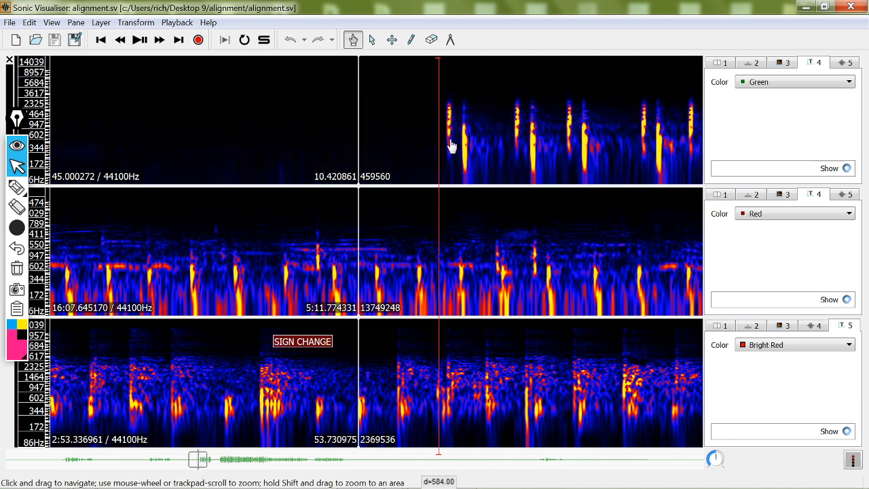
pyautogui.scroll(2, 468, 174)
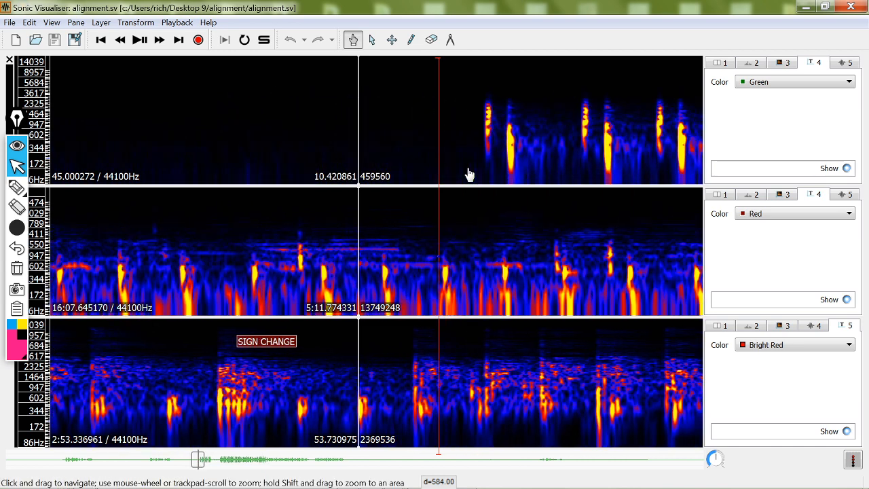
pyautogui.moveTo(495, 163); pyautogui.dragTo(303, 160)
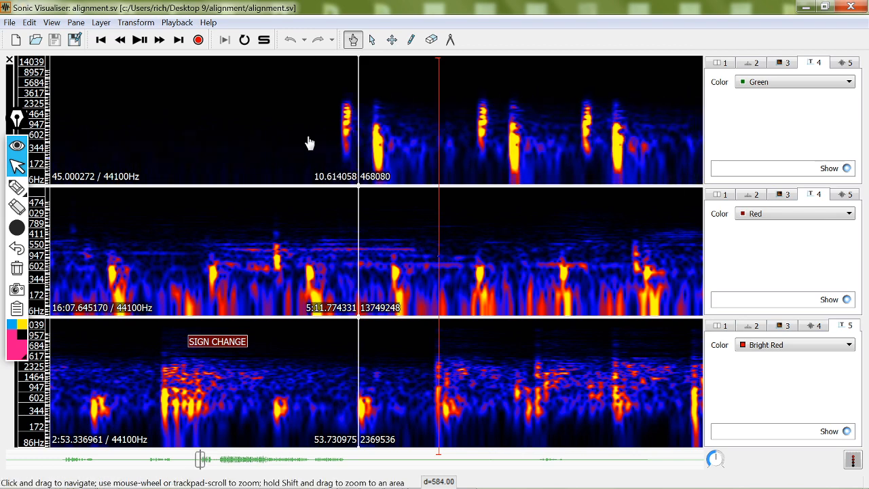
pyautogui.click(372, 39)
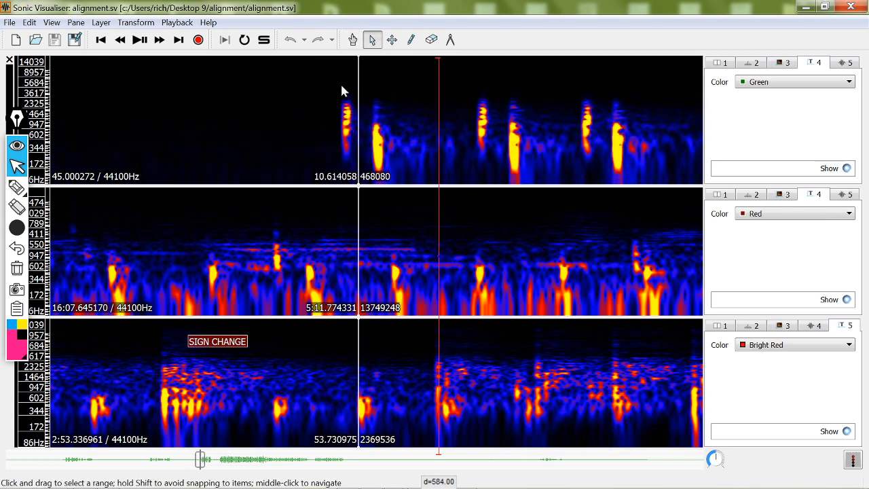
pyautogui.moveTo(342, 86); pyautogui.dragTo(349, 88)
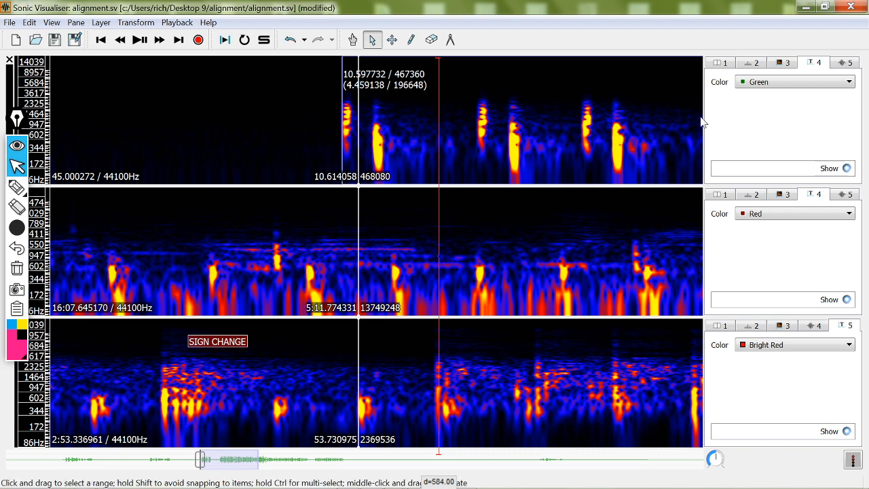
pyautogui.click(781, 63)
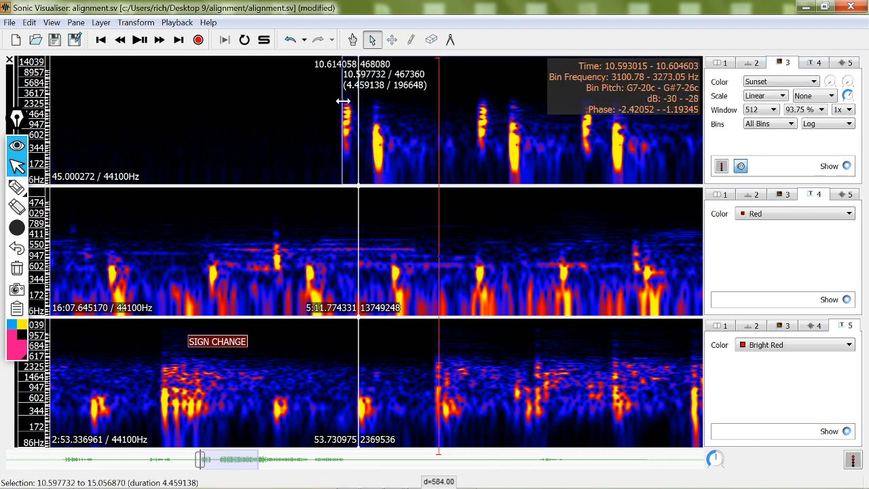
pyautogui.moveTo(342, 102); pyautogui.dragTo(373, 105)
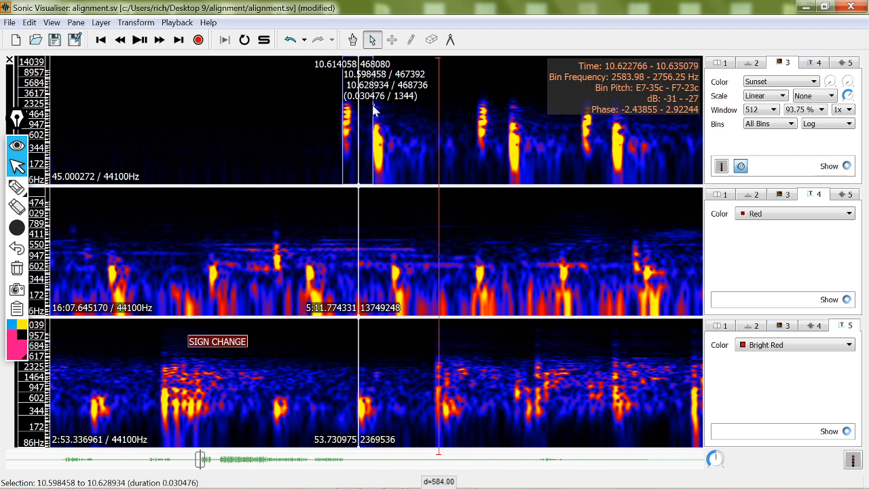
pyautogui.click(374, 107)
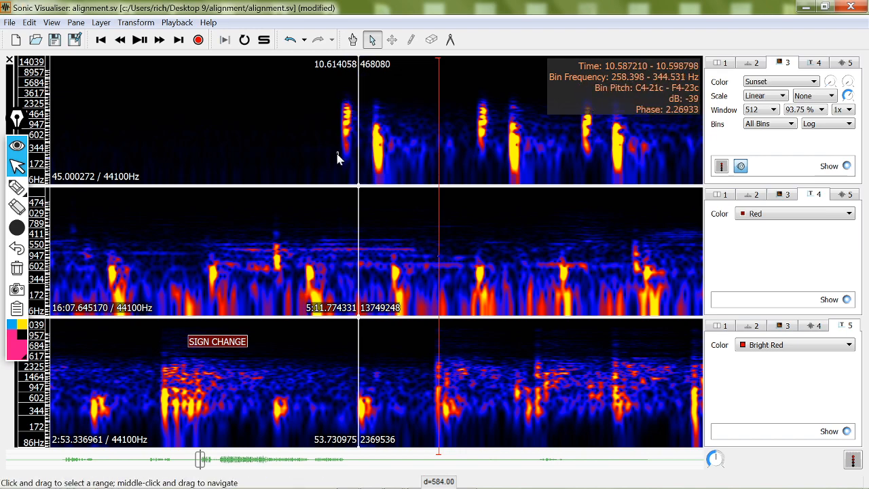
# - Zoom the three spectrograms back out to an overview of the full pulse sequences
pyautogui.scroll(-1, 319, 161)
pyautogui.scroll(-4, 319, 161)
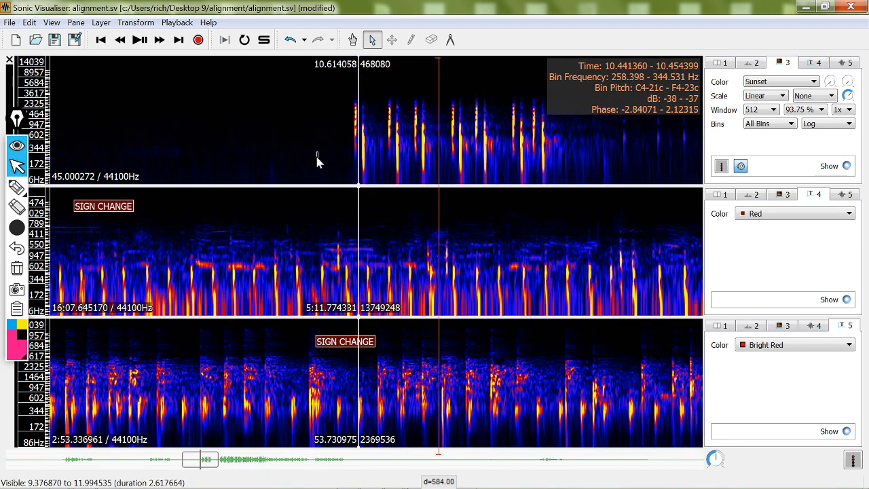
pyautogui.scroll(-4, 319, 160)
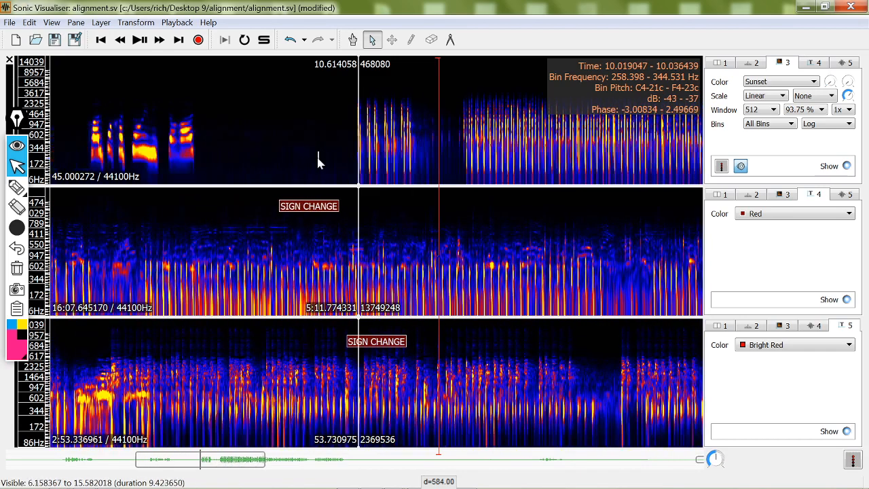
pyautogui.scroll(-2, 319, 160)
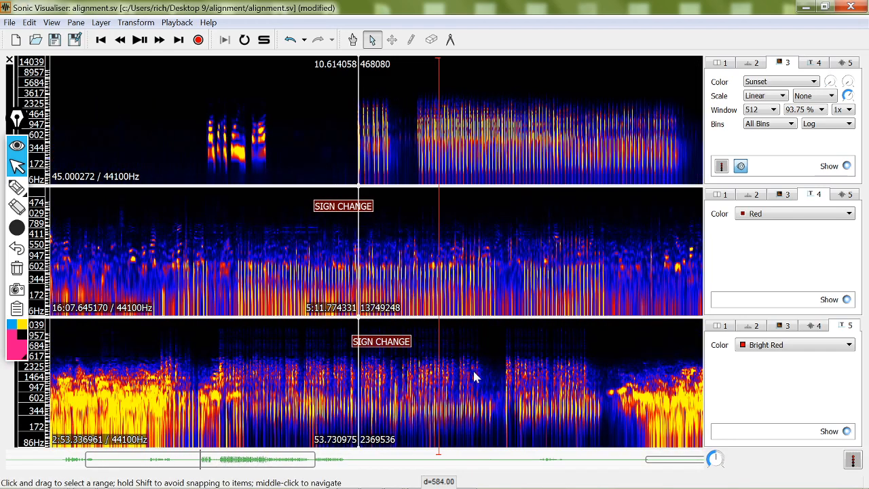
# - Measure the time from the bottom spectrogram's SIGN CHANGE marker to the gap in its pulse train with a range selection, and clear the selection
pyautogui.moveTo(355, 396); pyautogui.dragTo(473, 394)
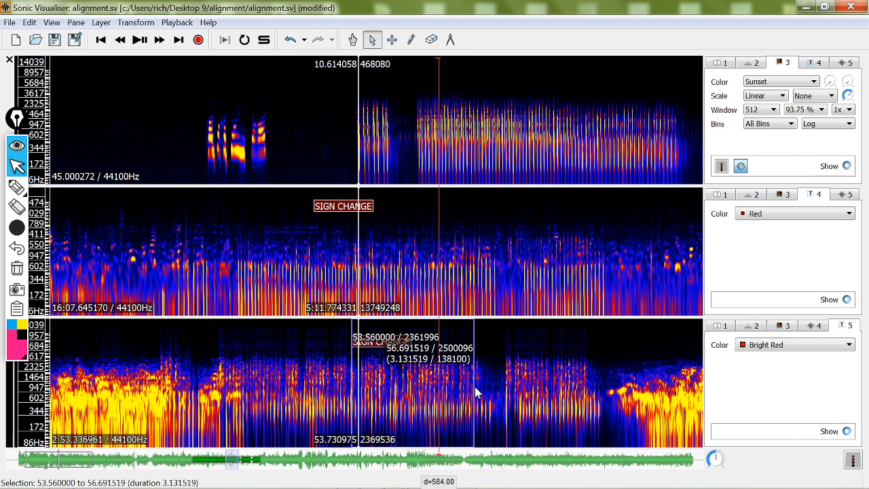
pyautogui.press('Escape')
pyautogui.press('n')
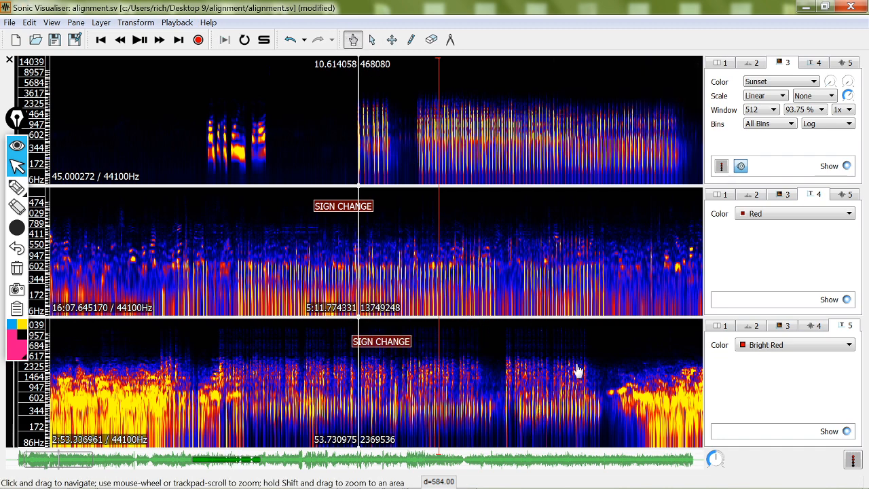
# - Magnify the last pulse group of the bottom recording and bring the end of its pulse train into view
pyautogui.moveTo(574, 367); pyautogui.dragTo(537, 342)
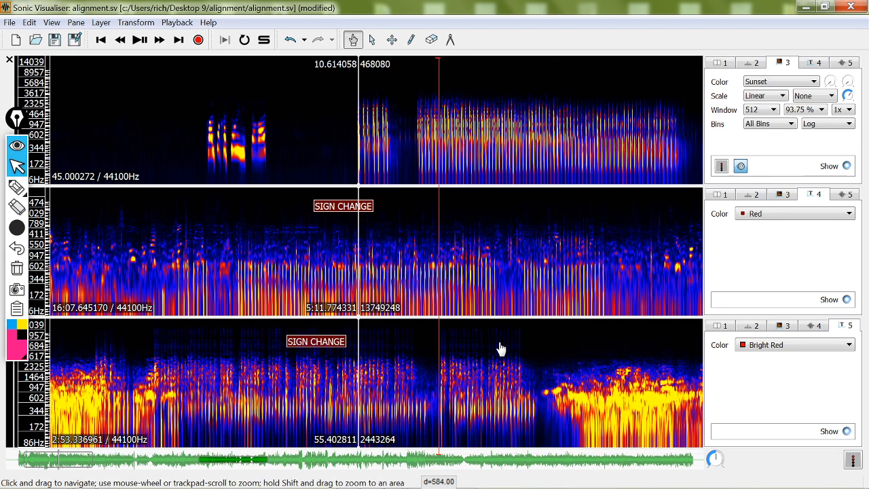
pyautogui.scroll(3, 500, 349)
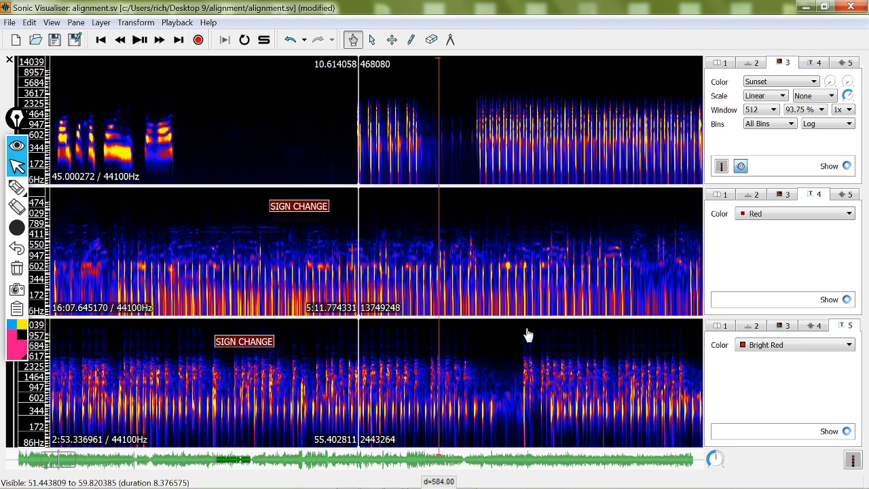
pyautogui.scroll(1, 441, 345)
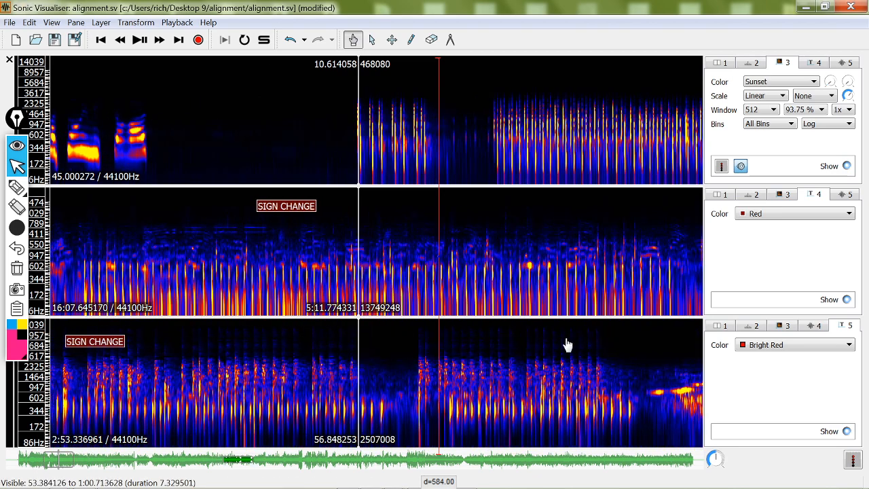
pyautogui.moveTo(566, 343); pyautogui.dragTo(443, 345)
pyautogui.scroll(3, 462, 353)
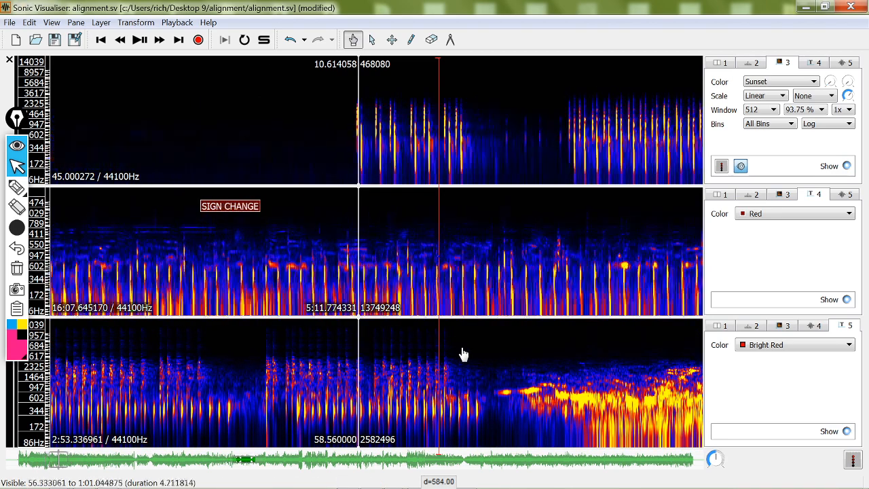
pyautogui.scroll(1, 468, 379)
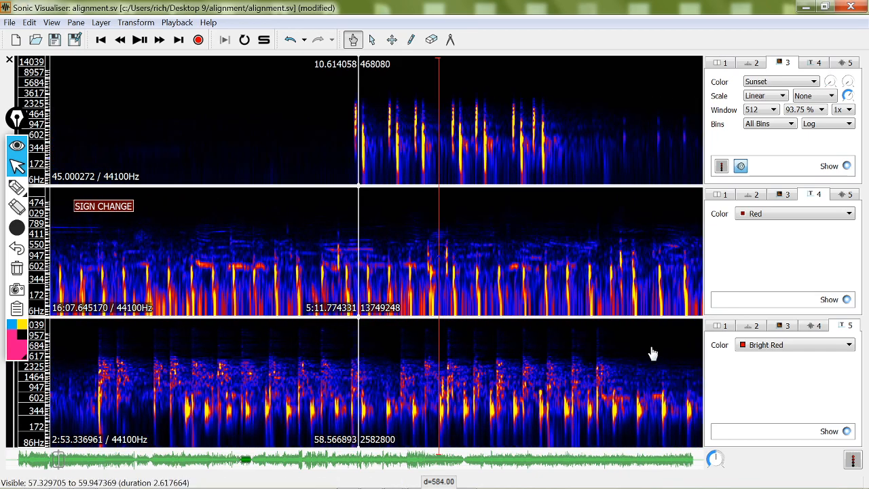
pyautogui.moveTo(652, 353); pyautogui.dragTo(513, 349)
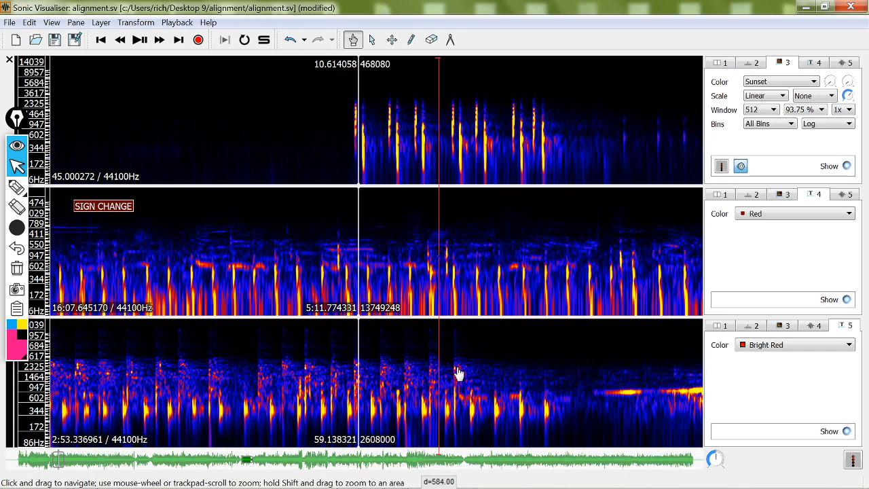
pyautogui.click(19, 353)
pyautogui.click(17, 184)
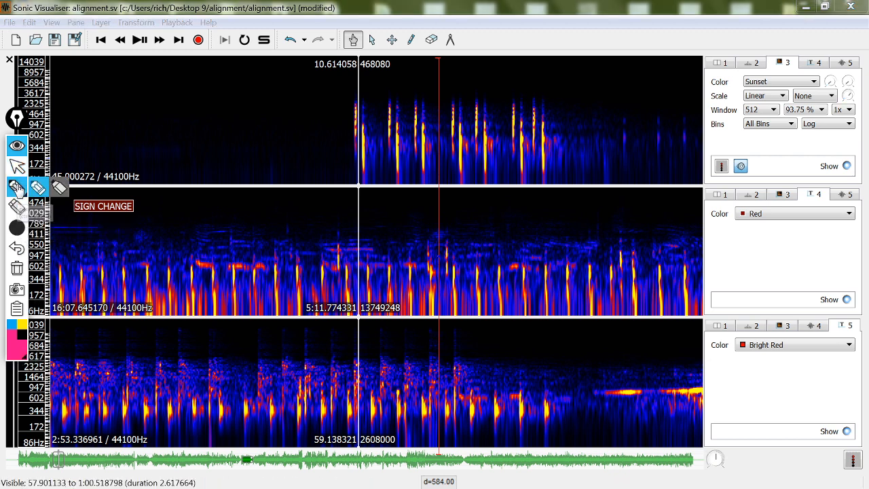
pyautogui.moveTo(467, 350)
pyautogui.mouseDown()
pyautogui.moveTo(451, 358)
pyautogui.moveTo(471, 361)
pyautogui.mouseUp()
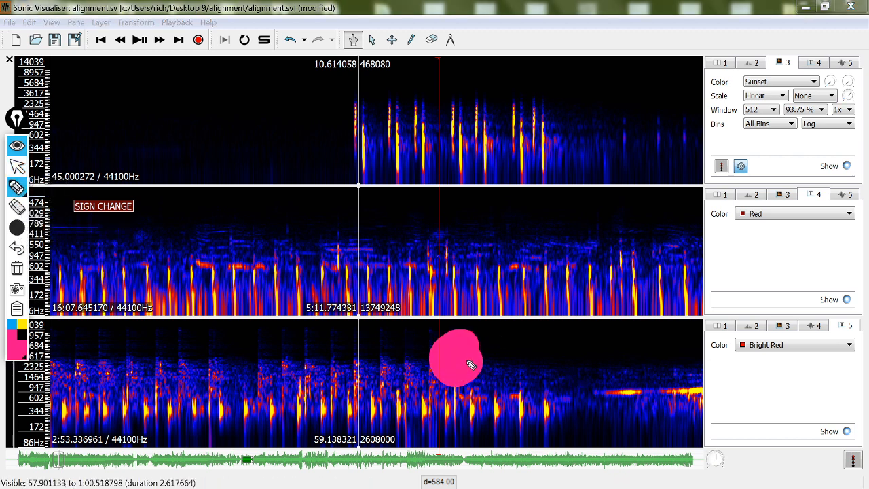
pyautogui.moveTo(20, 233)
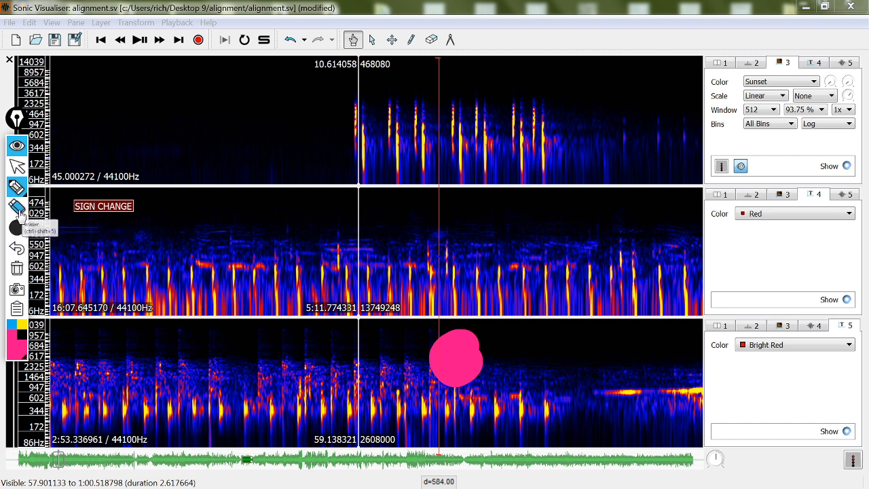
pyautogui.click(17, 206)
pyautogui.click(454, 369)
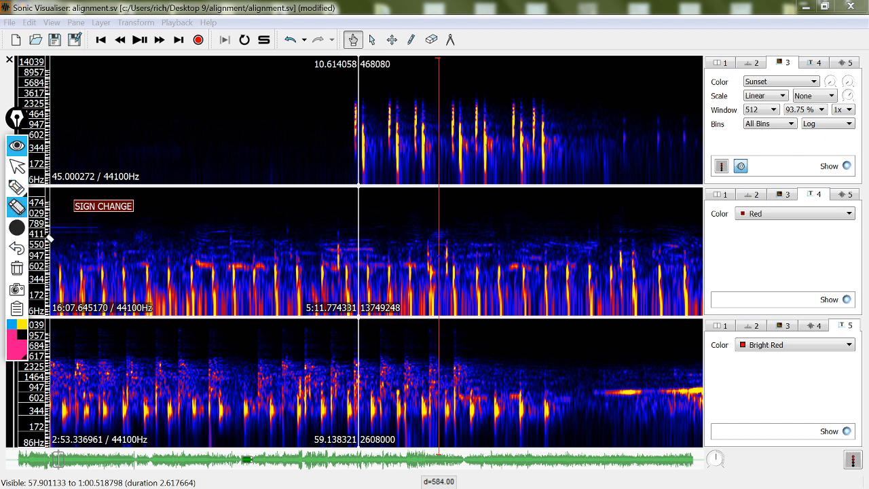
# - With a thin pink pen, draw arrows at the last high-frequency pulse and the last low-frequency pulse in the bottom spectrogram, and return to pointer mode
pyautogui.moveTo(18, 233)
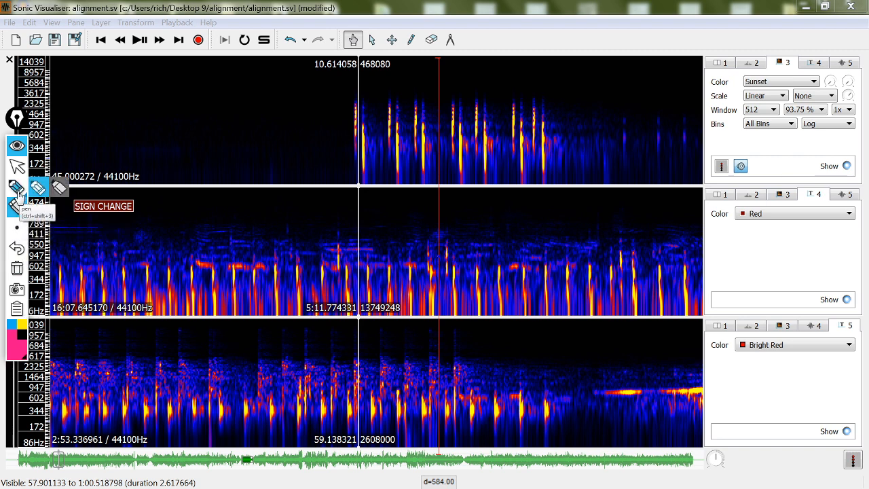
pyautogui.click(18, 194)
pyautogui.moveTo(487, 350); pyautogui.dragTo(465, 360)
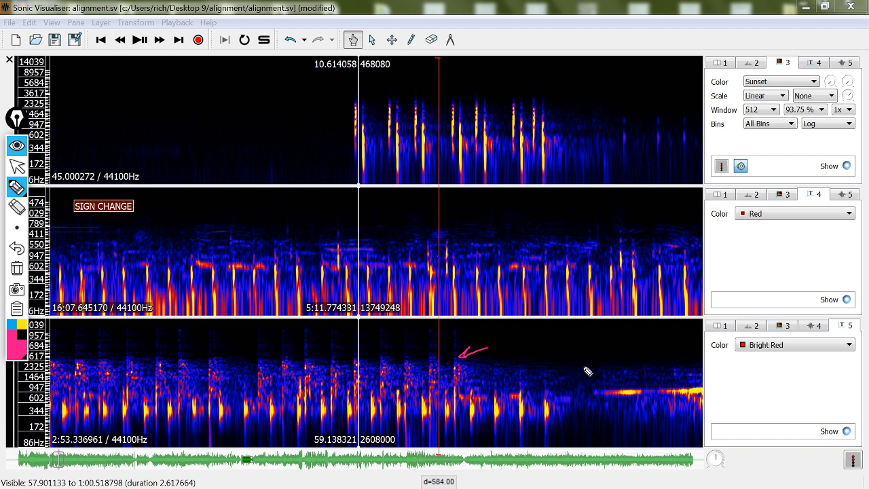
pyautogui.moveTo(585, 367)
pyautogui.mouseDown()
pyautogui.moveTo(549, 387)
pyautogui.moveTo(557, 392)
pyautogui.mouseUp()
pyautogui.click(17, 165)
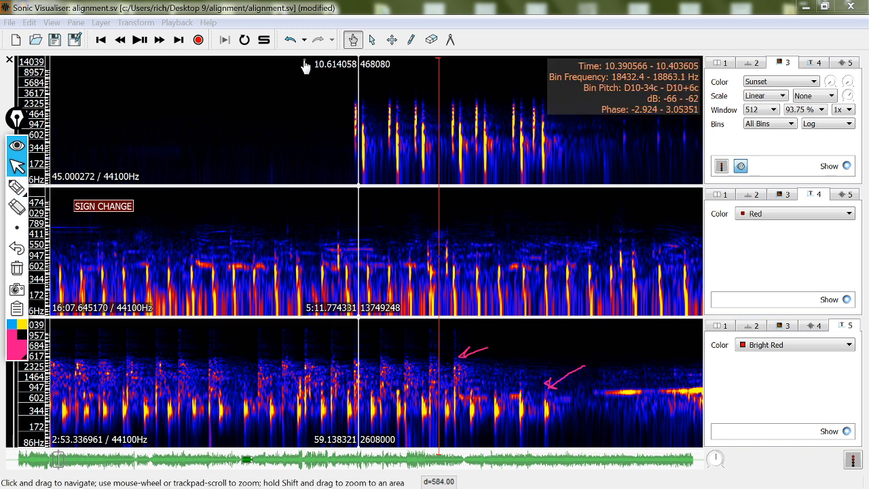
# - Measure the time between the two arrowed pulses with a range selection on the bottom pane's spectrogram layer, and clear the selection
pyautogui.click(374, 42)
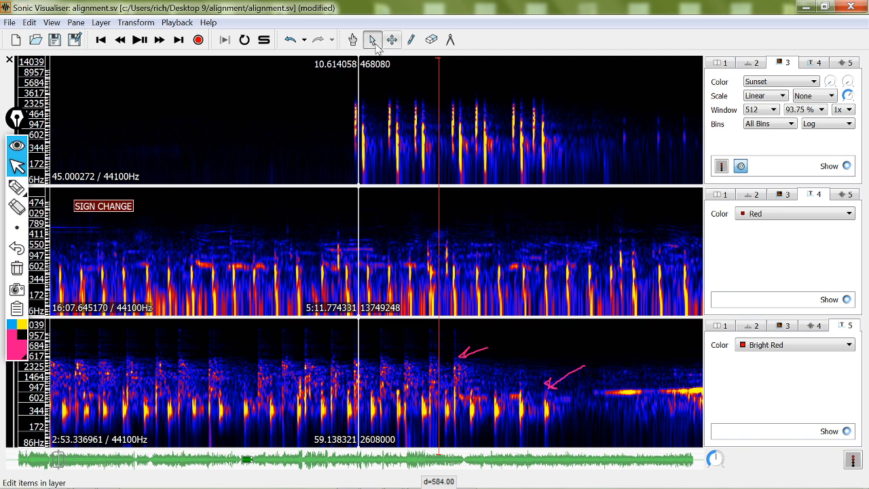
pyautogui.click(785, 327)
pyautogui.moveTo(454, 350); pyautogui.dragTo(548, 359)
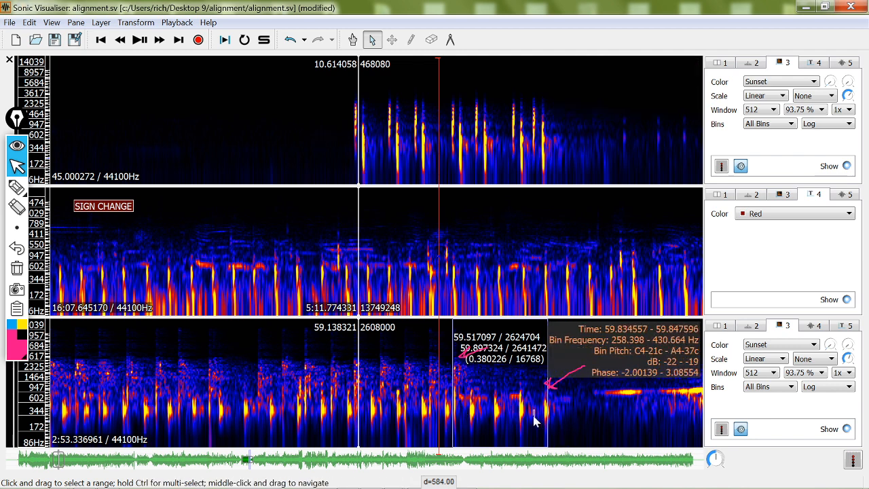
pyautogui.press('Escape')
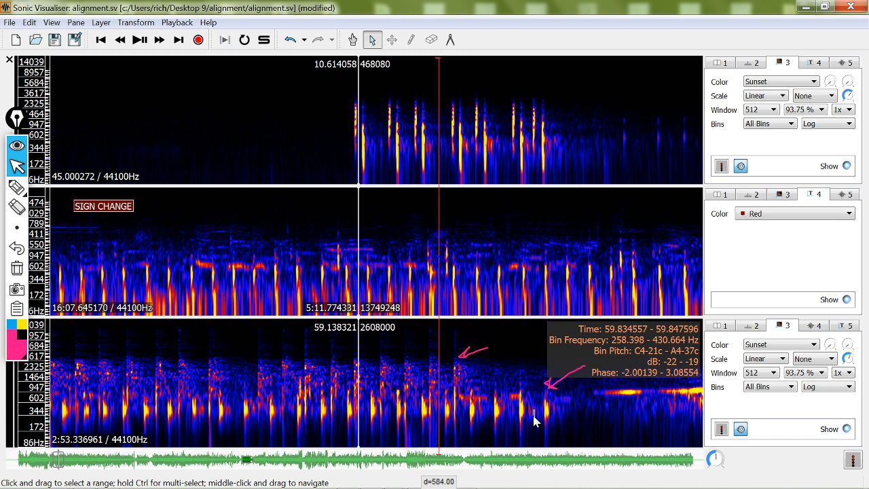
# - Erase both pink arrows from the bottom spectrogram, enlarge the drawing tip, and return to pointer mode
pyautogui.click(17, 206)
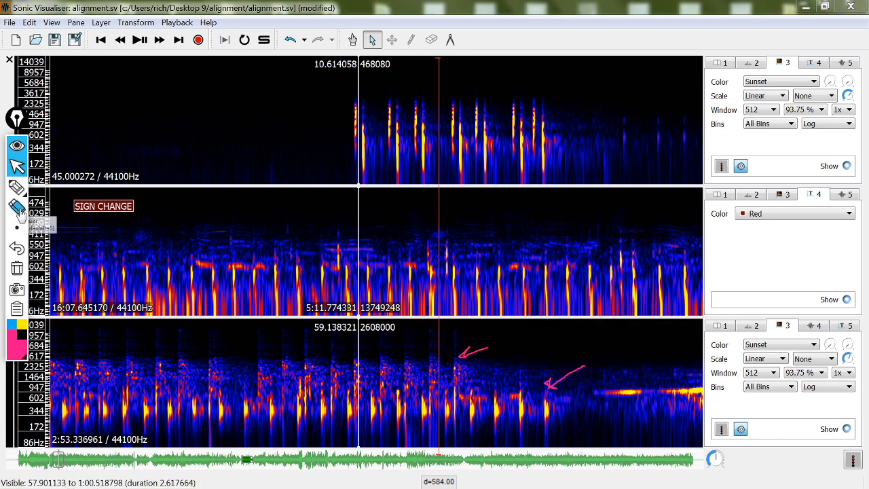
pyautogui.moveTo(563, 395); pyautogui.dragTo(466, 353)
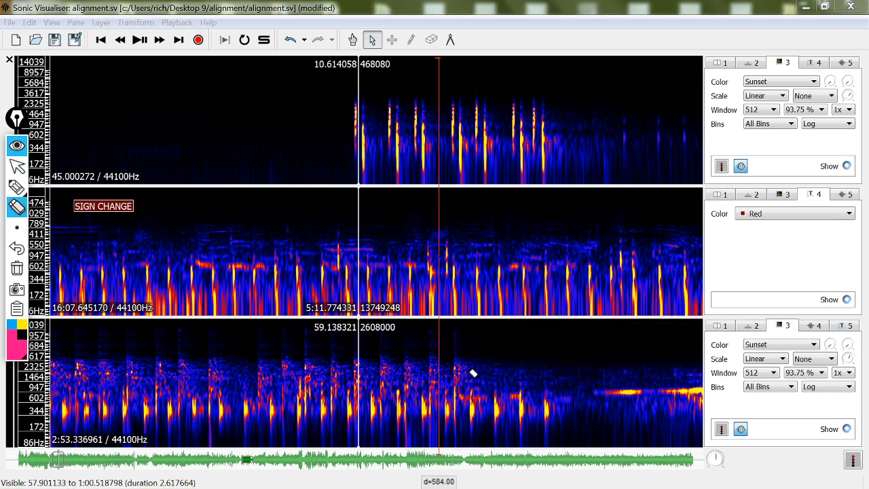
pyautogui.scroll(4, 473, 374)
pyautogui.click(17, 165)
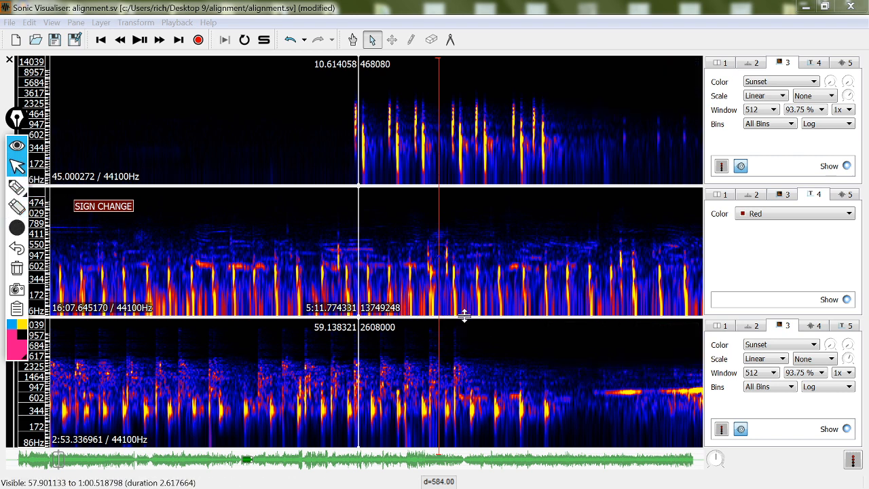
pyautogui.click(17, 166)
# - Zoom the three spectrograms out and line up the first pulse groups of the top and middle recordings
pyautogui.click(483, 291)
pyautogui.scroll(-14, 490, 293)
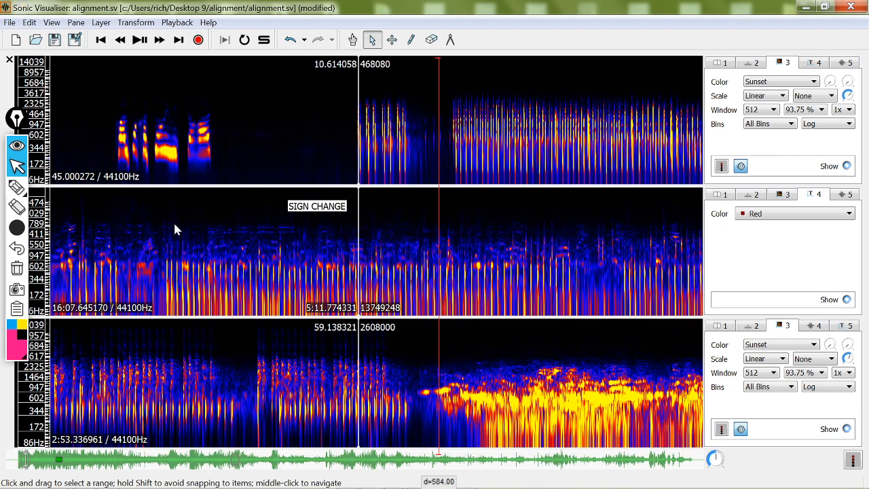
pyautogui.moveTo(158, 224); pyautogui.dragTo(534, 225)
pyautogui.press('1')
pyautogui.press('Escape')
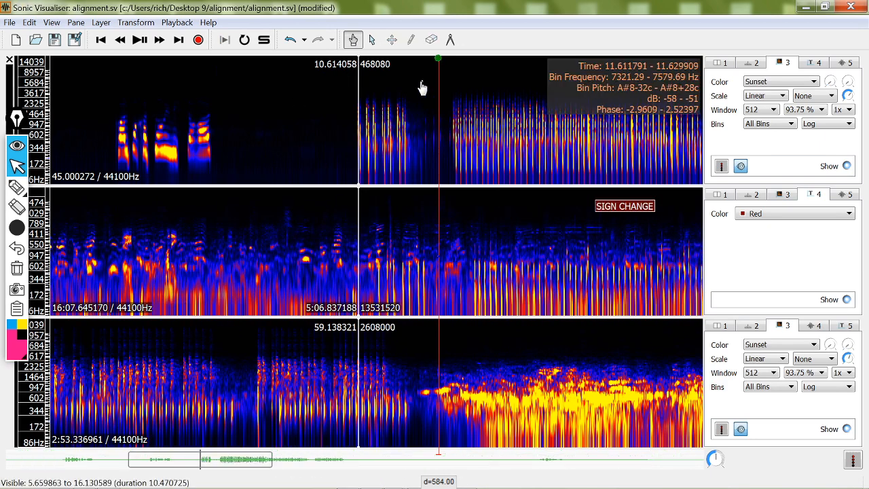
pyautogui.moveTo(419, 79); pyautogui.dragTo(360, 83)
pyautogui.moveTo(511, 224); pyautogui.dragTo(431, 223)
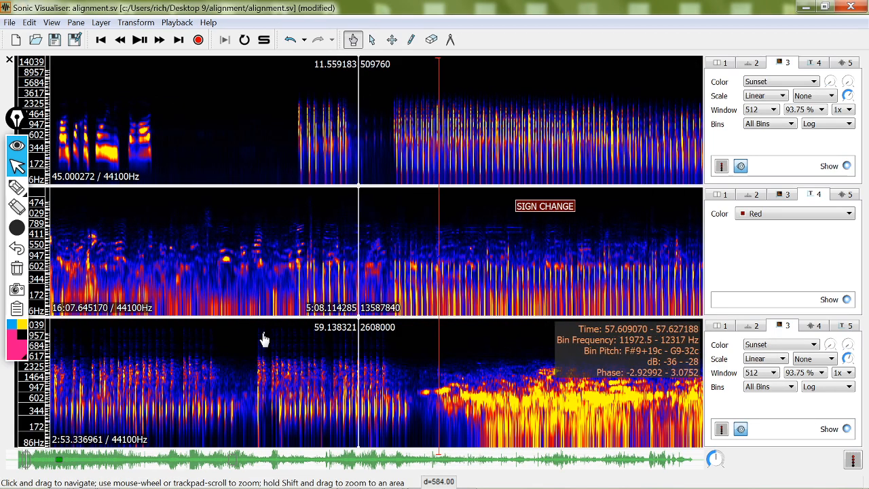
# - Shift the bottom spectrogram back to the start of its pulse train and move the middle spectrogram forward to line up with it
pyautogui.moveTo(264, 341); pyautogui.dragTo(535, 361)
pyautogui.moveTo(182, 347)
pyautogui.mouseDown()
pyautogui.moveTo(438, 353)
pyautogui.moveTo(179, 347)
pyautogui.mouseUp()
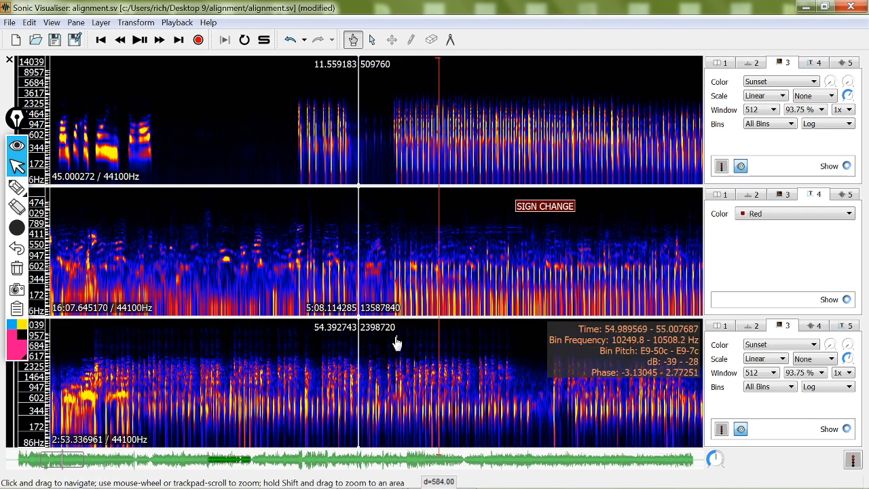
pyautogui.hscroll(3, 398, 348)
pyautogui.moveTo(399, 351); pyautogui.dragTo(536, 358)
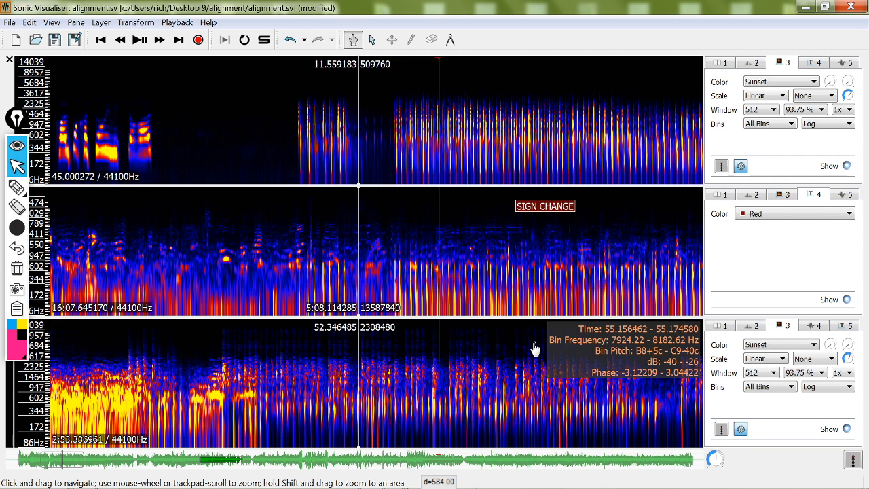
pyautogui.moveTo(464, 216); pyautogui.dragTo(388, 213)
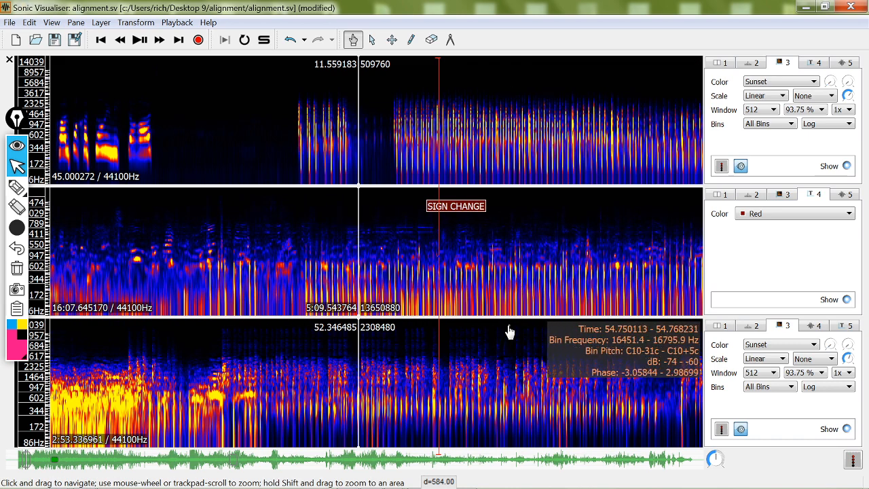
# - Adjust the heights of the three panes so that the middle spectrogram is the tallest
pyautogui.moveTo(508, 319); pyautogui.dragTo(469, 274)
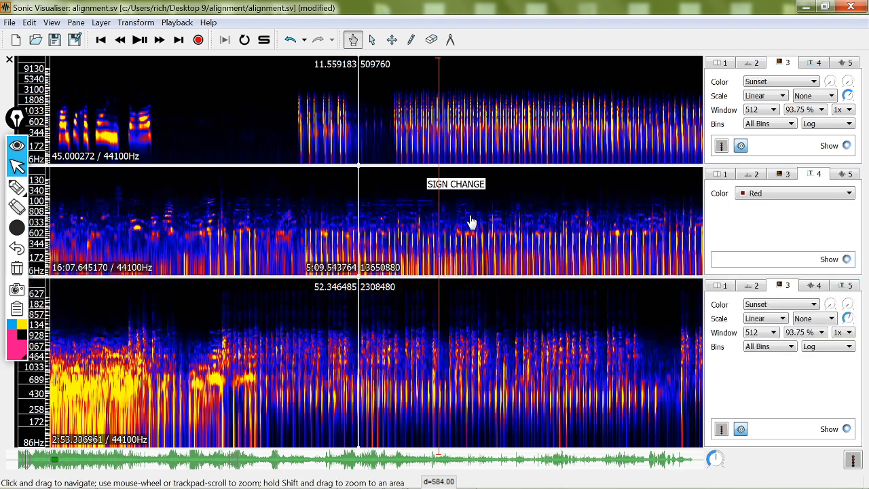
pyautogui.moveTo(481, 164); pyautogui.dragTo(481, 225)
pyautogui.moveTo(457, 335); pyautogui.dragTo(460, 243)
pyautogui.moveTo(452, 165); pyautogui.dragTo(444, 274)
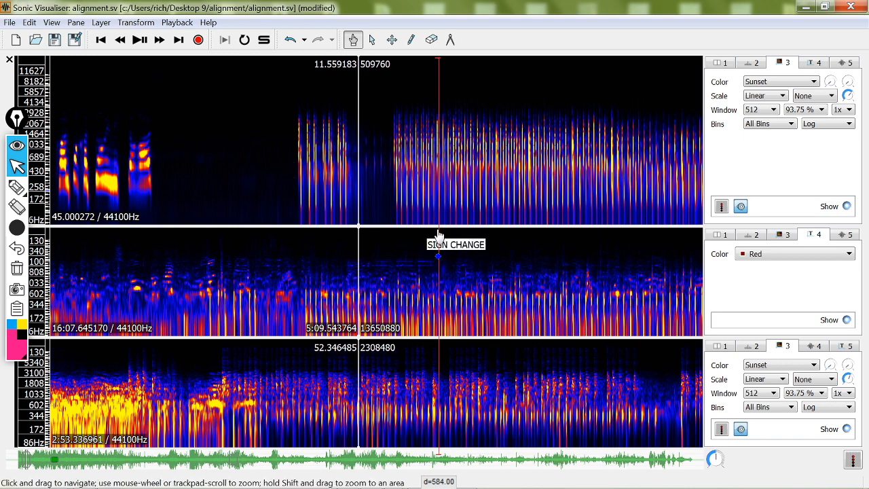
pyautogui.moveTo(455, 229); pyautogui.dragTo(456, 178)
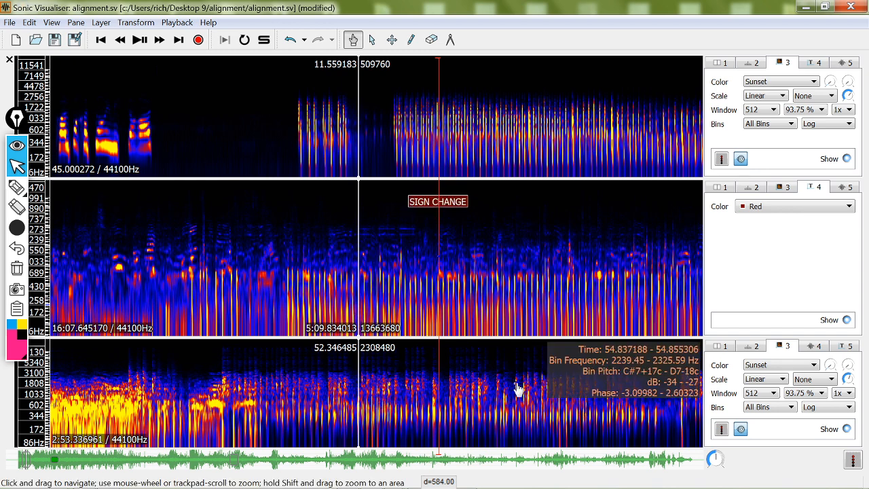
# - Review the bottom pulse train from its start to its end, and line up the middle spectrogram's gap before the last pulse group with the bottom one's
pyautogui.moveTo(191, 368); pyautogui.dragTo(479, 374)
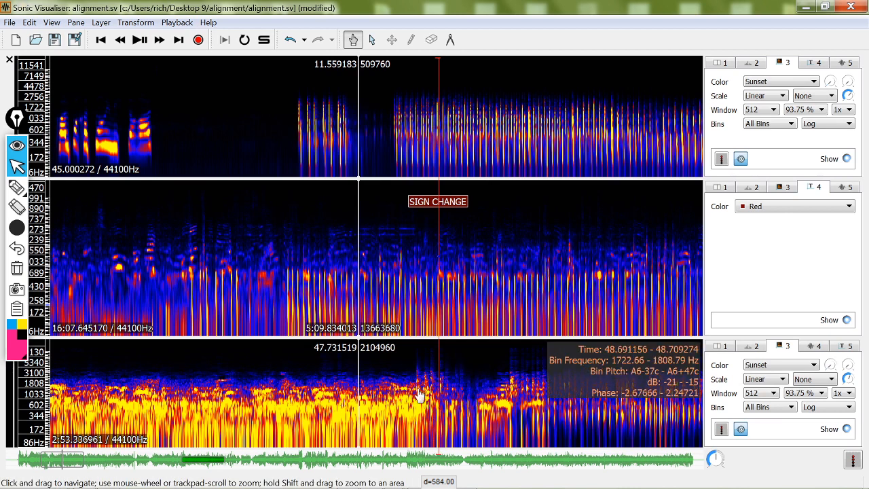
pyautogui.moveTo(520, 365); pyautogui.dragTo(204, 358)
pyautogui.moveTo(484, 363); pyautogui.dragTo(378, 371)
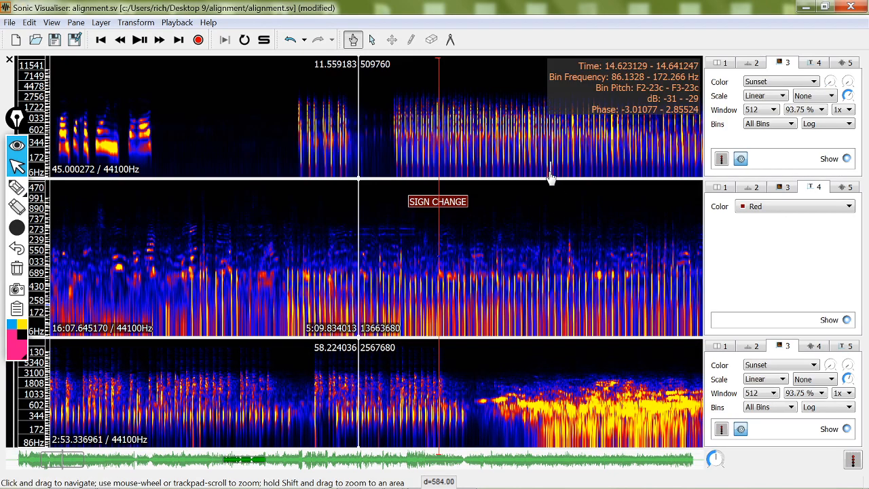
pyautogui.moveTo(605, 219); pyautogui.dragTo(368, 235)
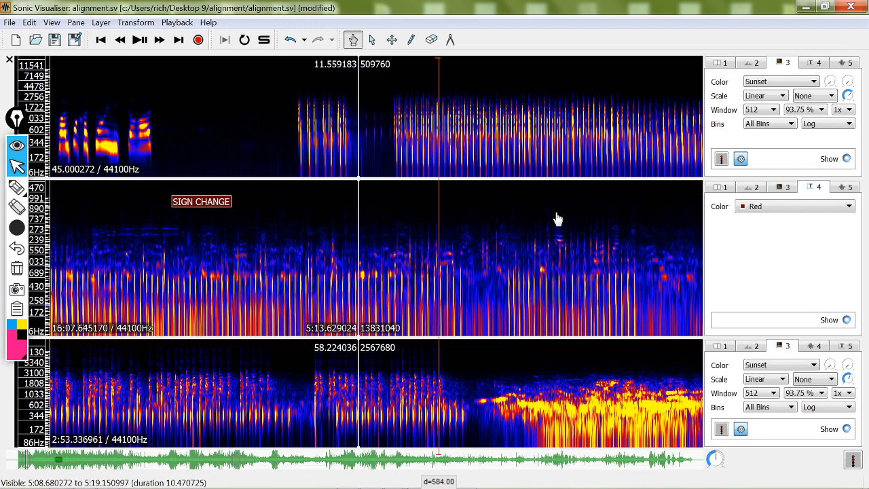
pyautogui.moveTo(557, 218); pyautogui.dragTo(408, 237)
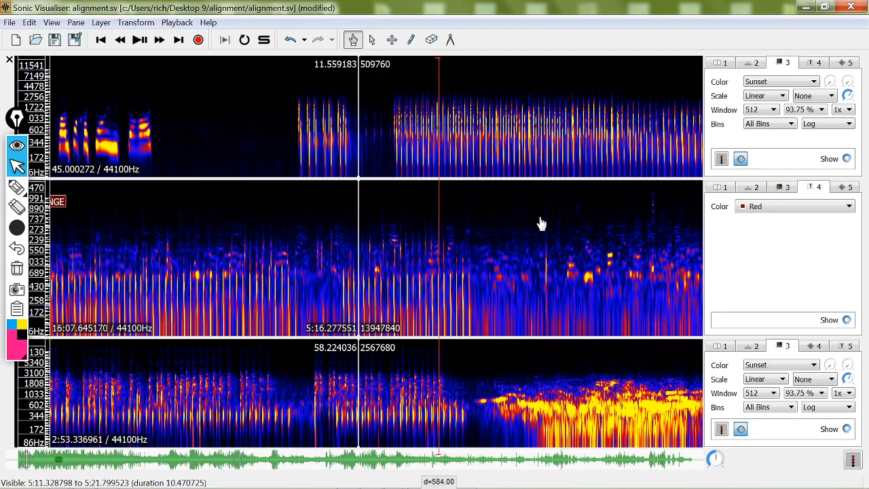
pyautogui.moveTo(541, 224); pyautogui.dragTo(536, 228)
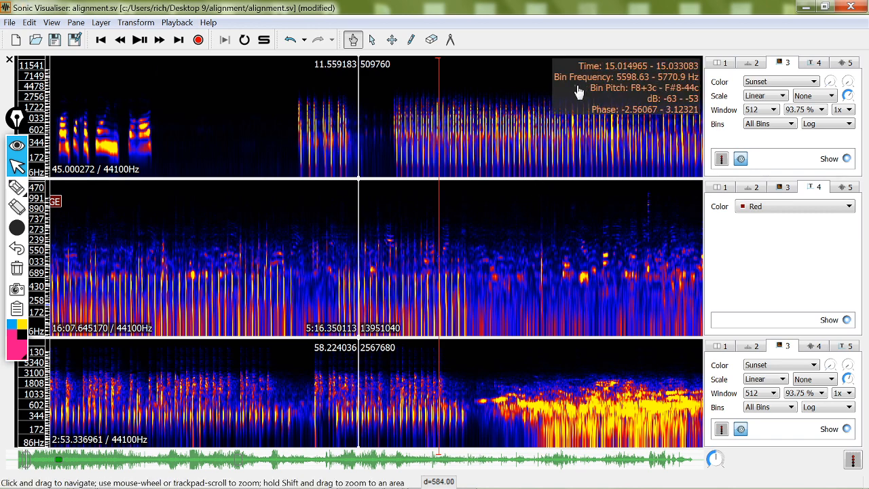
# - Move the top spectrogram forward to line up its gap before the last pulse group with the lower two, and enlarge that section
pyautogui.moveTo(576, 87); pyautogui.dragTo(398, 99)
pyautogui.moveTo(545, 100); pyautogui.dragTo(432, 101)
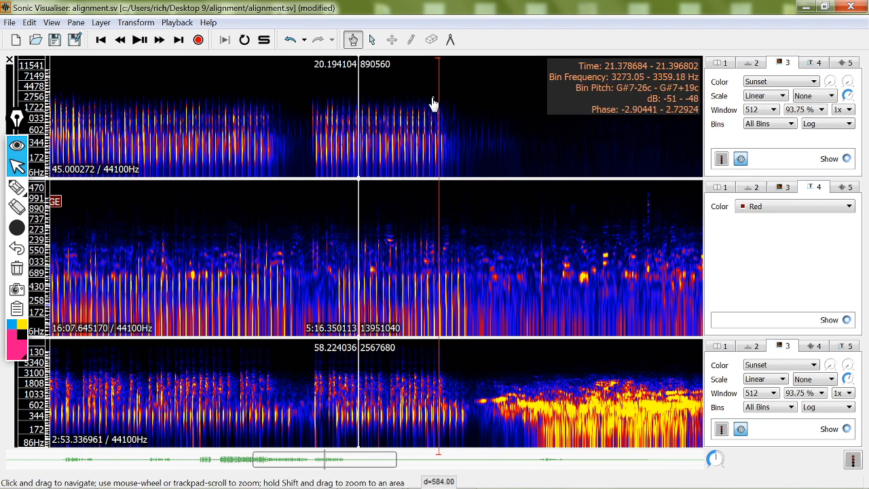
pyautogui.scroll(1, 482, 184)
pyautogui.scroll(1, 483, 189)
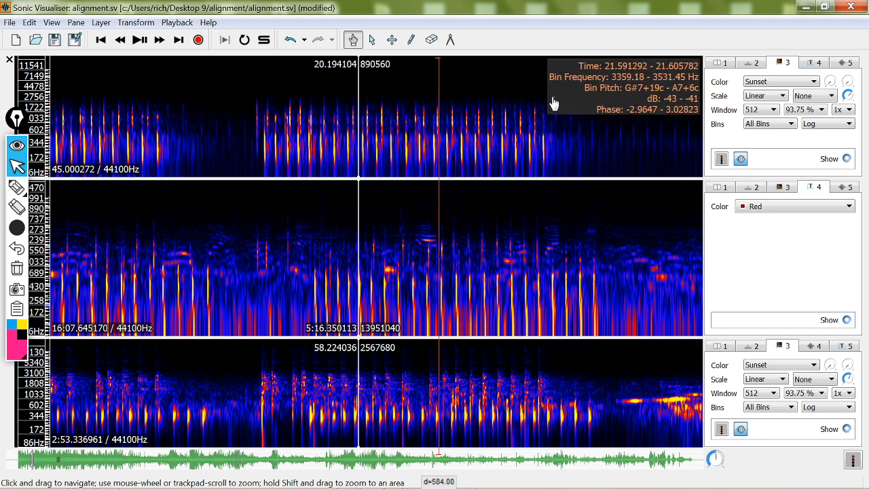
# - Shift all three spectrograms back so that the gap before the last pulse group lies at the centre line in each
pyautogui.click(499, 100)
pyautogui.moveTo(499, 100); pyautogui.dragTo(591, 106)
pyautogui.moveTo(466, 97); pyautogui.dragTo(552, 92)
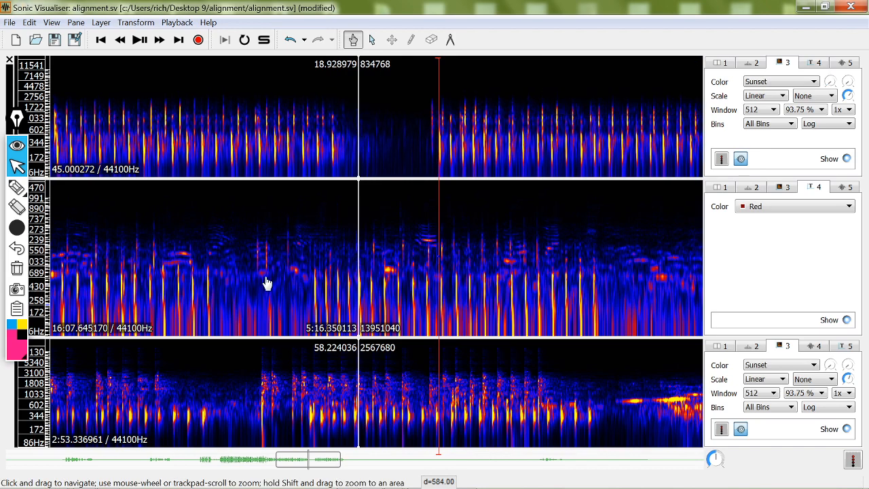
pyautogui.moveTo(266, 281); pyautogui.dragTo(340, 238)
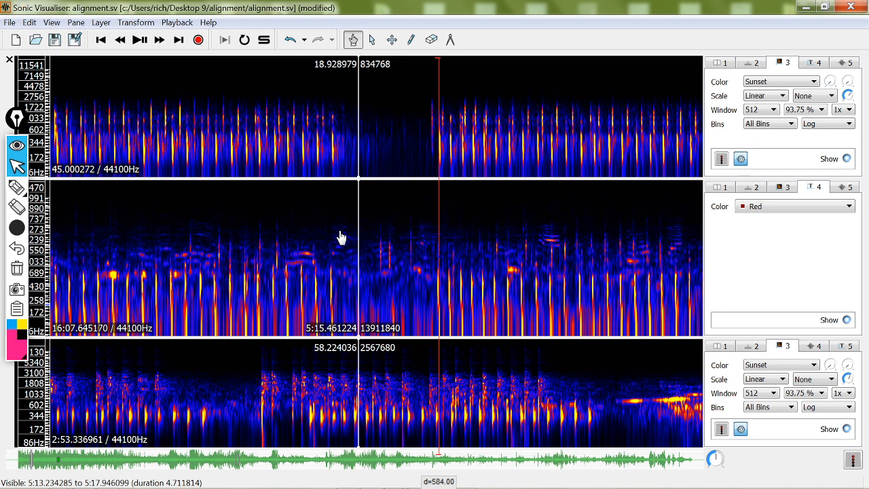
pyautogui.moveTo(190, 366); pyautogui.dragTo(314, 374)
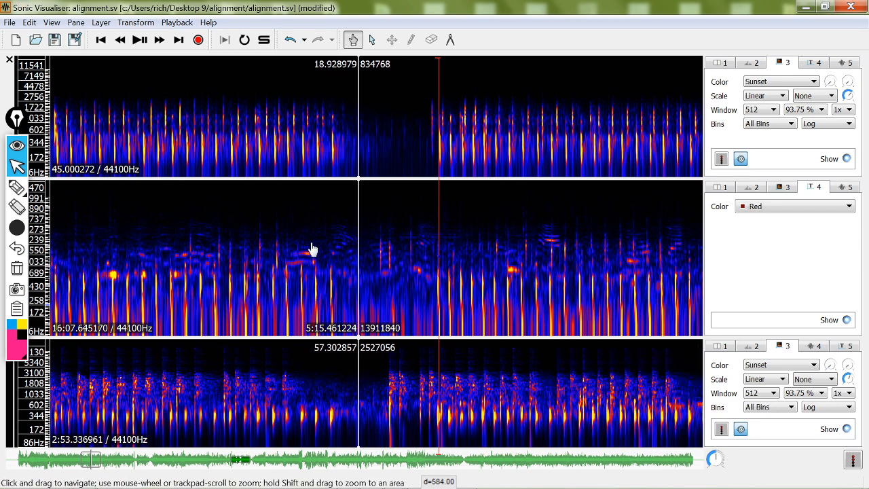
# - Compare the aligned pulse trains zoomed out, and keep the current Windows color scheme without showing the message again
pyautogui.scroll(-2, 317, 225)
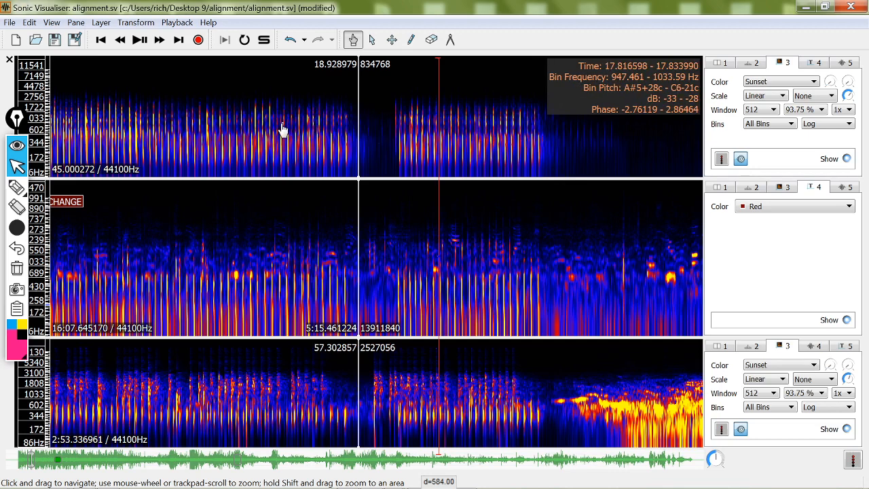
pyautogui.scroll(-2, 266, 218)
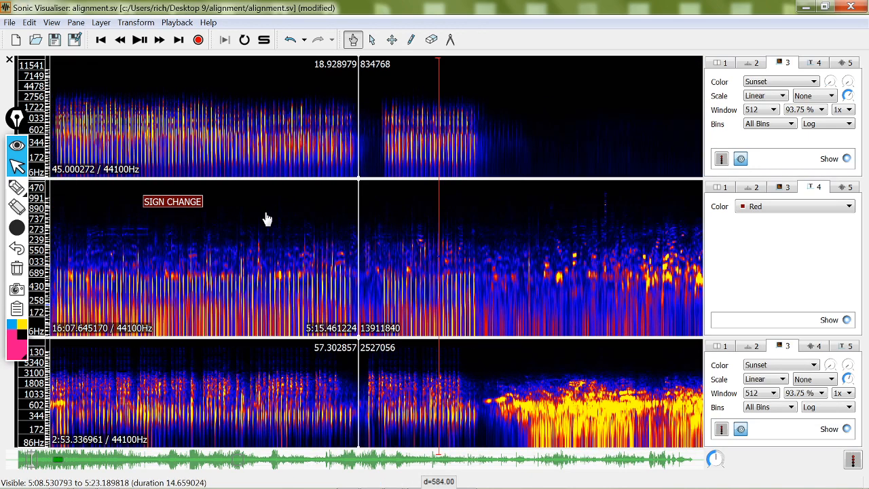
pyautogui.scroll(-1, 266, 218)
pyautogui.scroll(2, 266, 218)
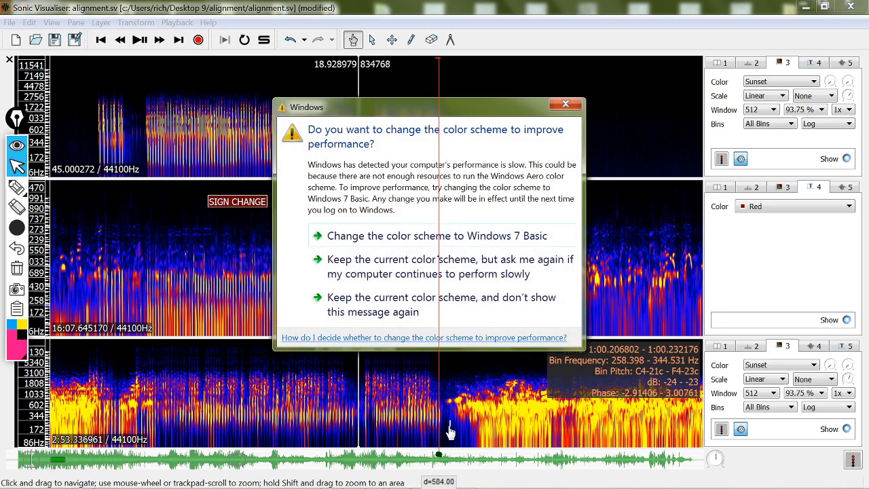
pyautogui.click(452, 305)
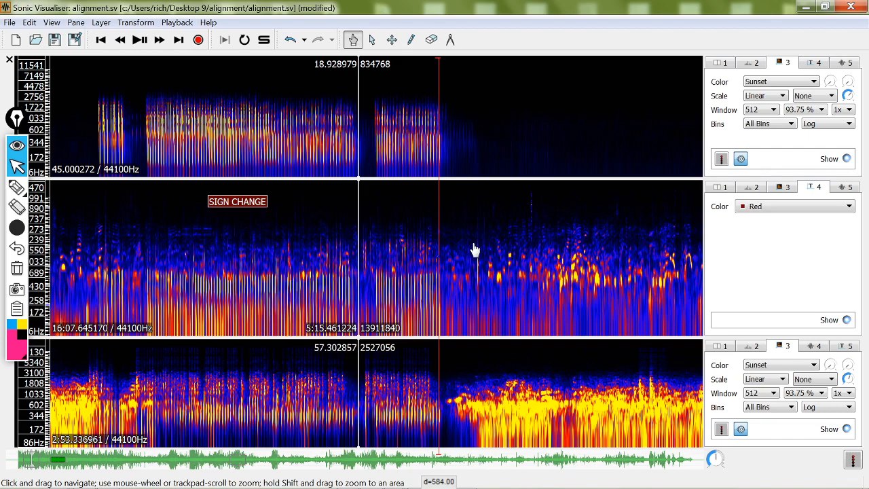
# - Place the vertical measuring line on the top recording's last pulse before the gap and inspect the gap in all three recordings close up
pyautogui.press('space')
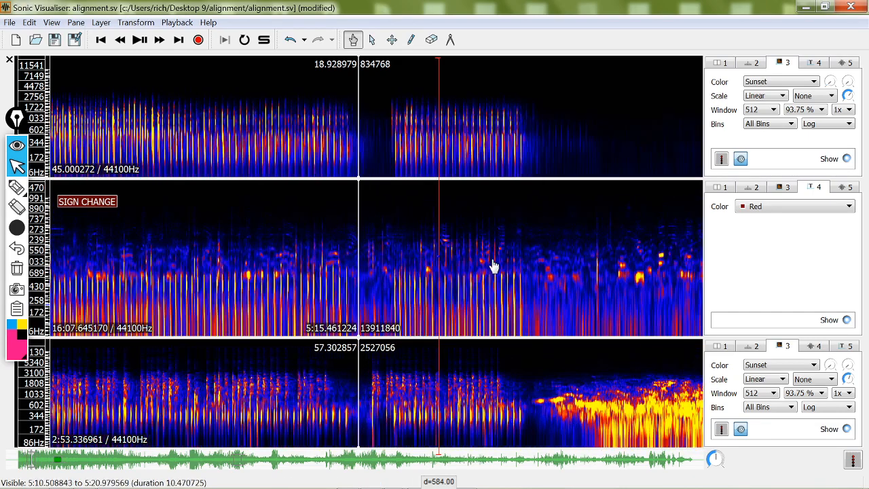
pyautogui.scroll(2, 493, 266)
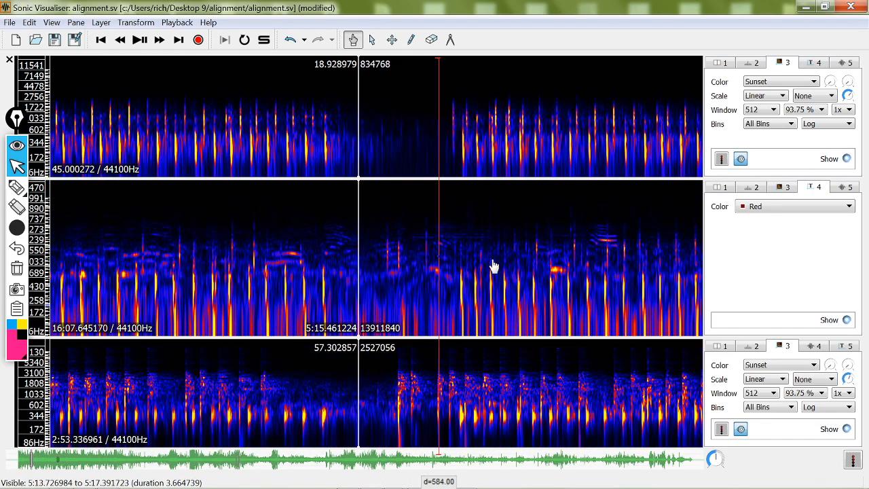
pyautogui.scroll(1, 494, 266)
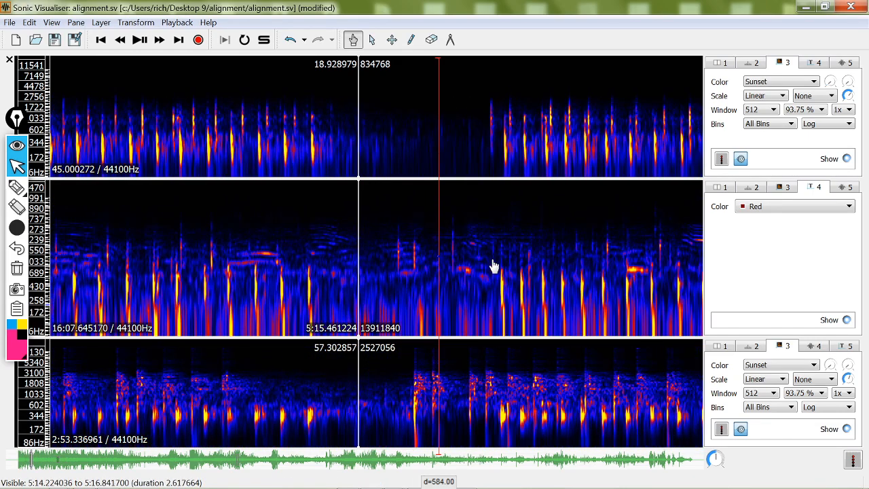
pyautogui.click(438, 256)
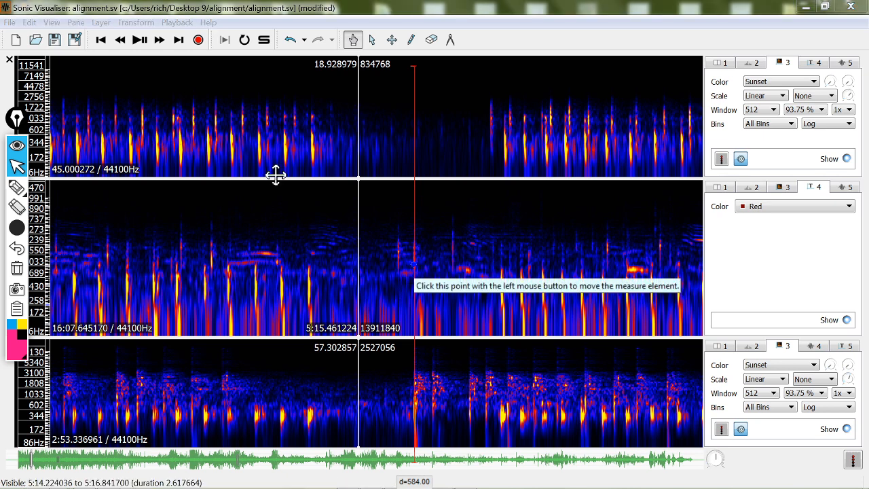
pyautogui.click(400, 261)
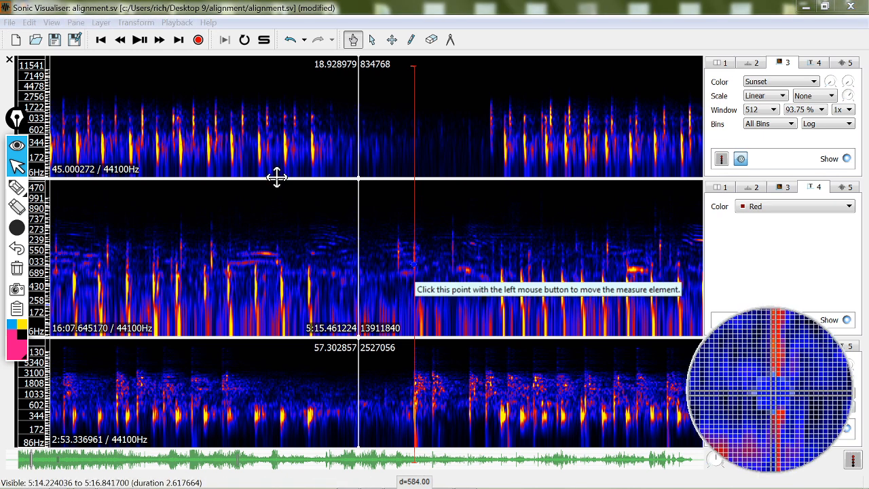
pyautogui.moveTo(414, 263); pyautogui.dragTo(313, 263)
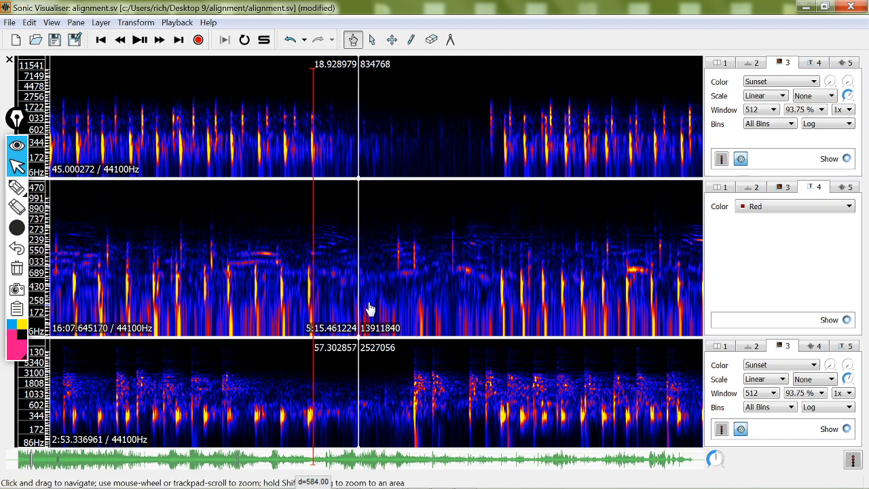
pyautogui.scroll(3, 385, 300)
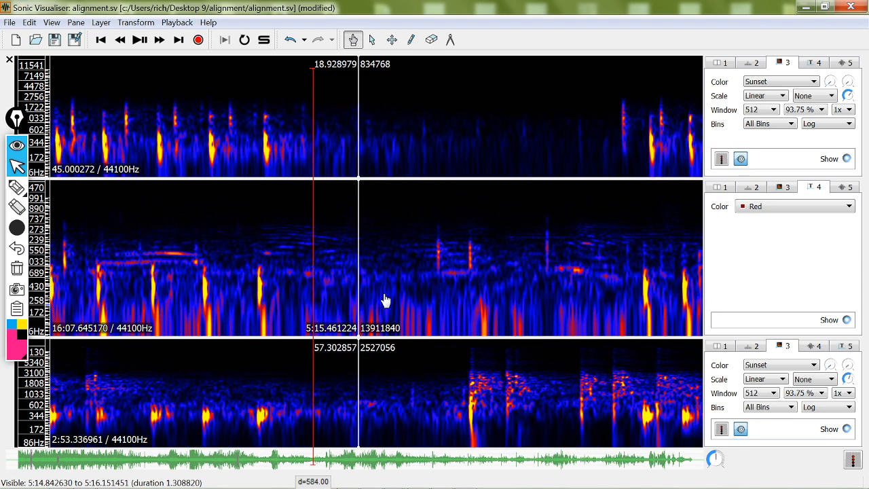
pyautogui.scroll(-2, 404, 277)
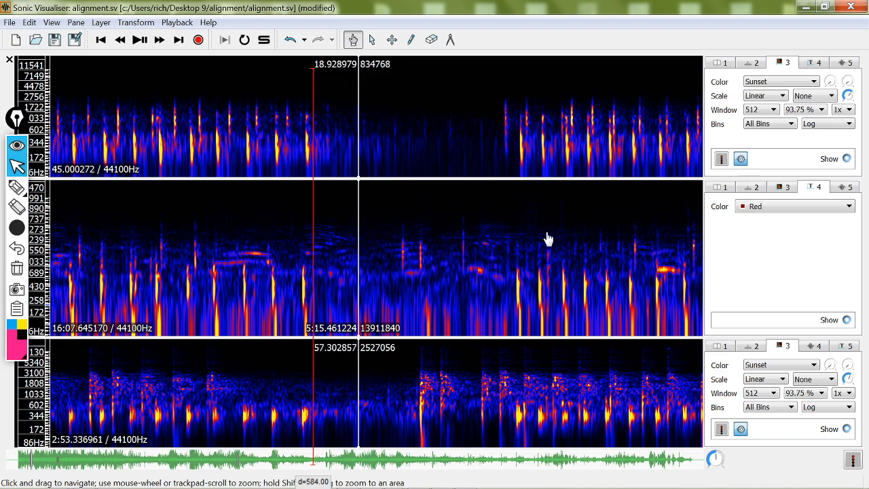
# - Show the SIGN CHANGE labels of the top and bottom recordings and align all three recordings' markers with the measuring line
pyautogui.scroll(-1, 418, 251)
pyautogui.scroll(-3, 417, 251)
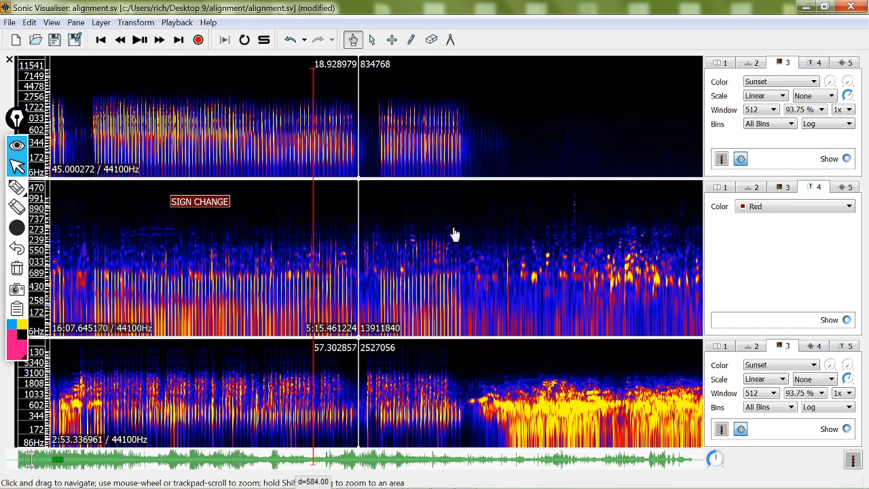
pyautogui.scroll(2, 454, 234)
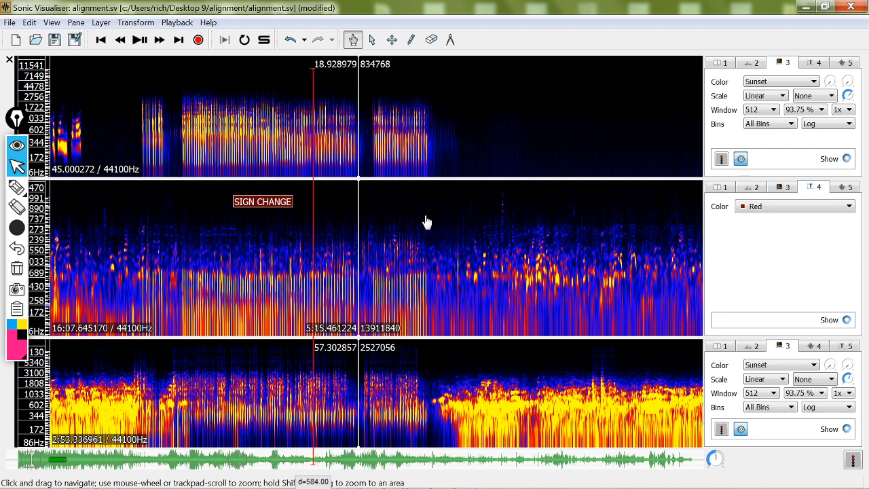
pyautogui.moveTo(410, 223); pyautogui.dragTo(480, 227)
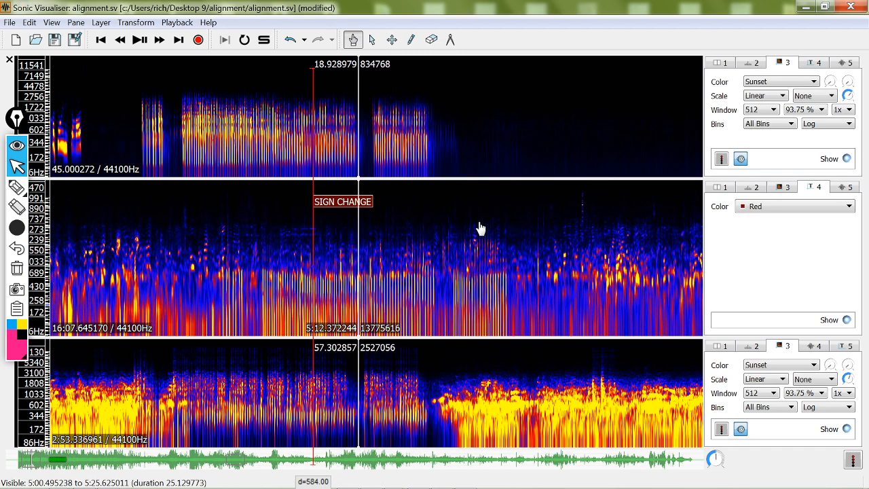
pyautogui.moveTo(422, 90); pyautogui.dragTo(484, 95)
pyautogui.click(814, 63)
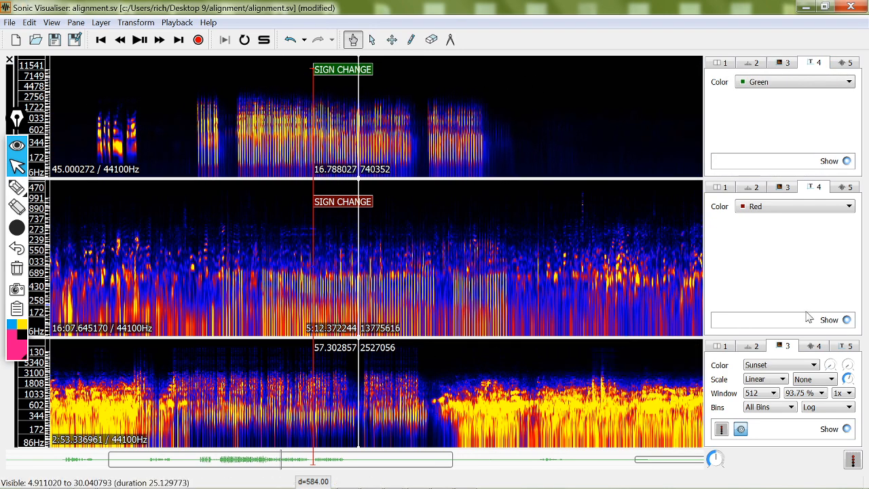
pyautogui.click(843, 347)
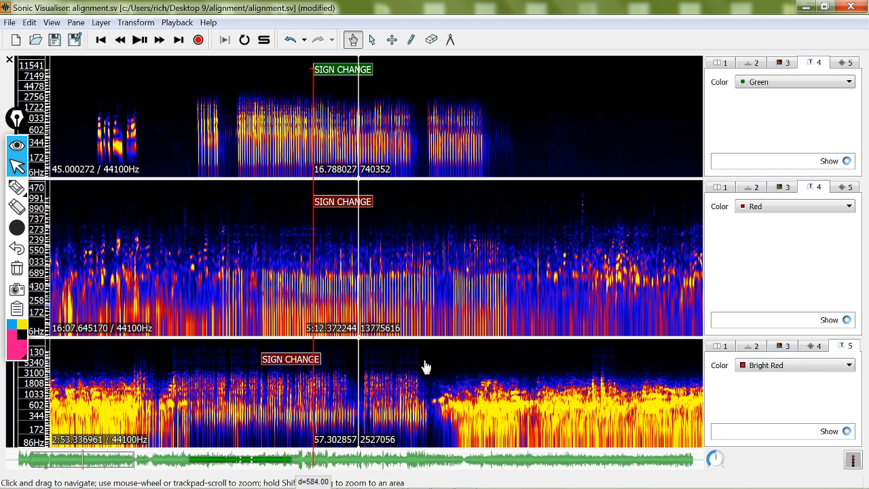
pyautogui.moveTo(423, 365); pyautogui.dragTo(476, 373)
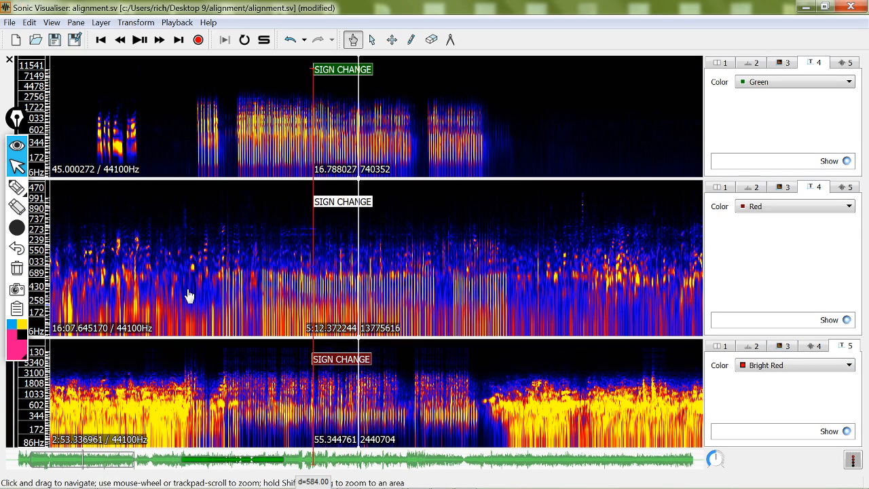
# - Move the measuring line to the top recording's first pulse group, and shift the top and bottom spectrograms to match the middle one's pulse train
pyautogui.scroll(2, 188, 296)
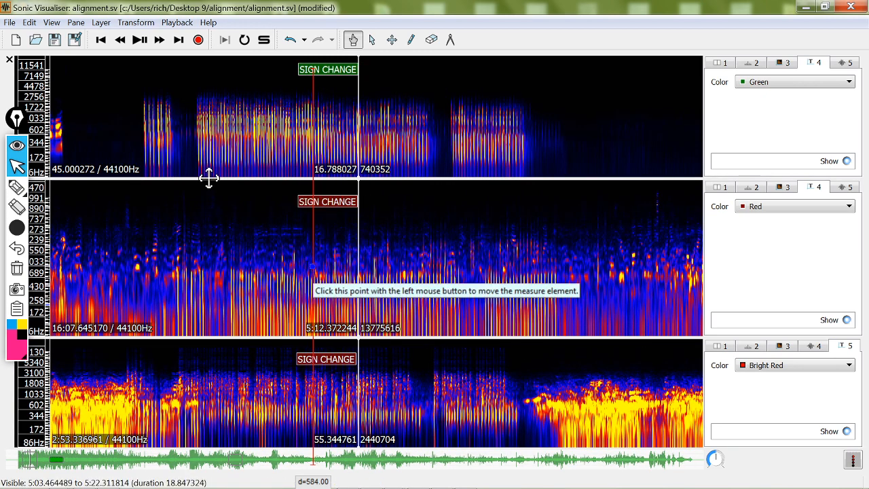
pyautogui.moveTo(312, 266); pyautogui.dragTo(145, 258)
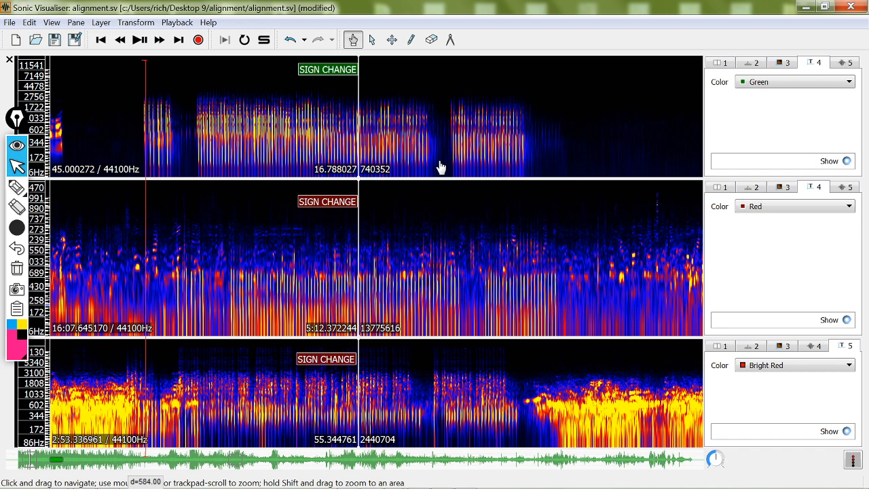
pyautogui.moveTo(442, 144); pyautogui.dragTo(466, 149)
pyautogui.moveTo(421, 366); pyautogui.dragTo(461, 364)
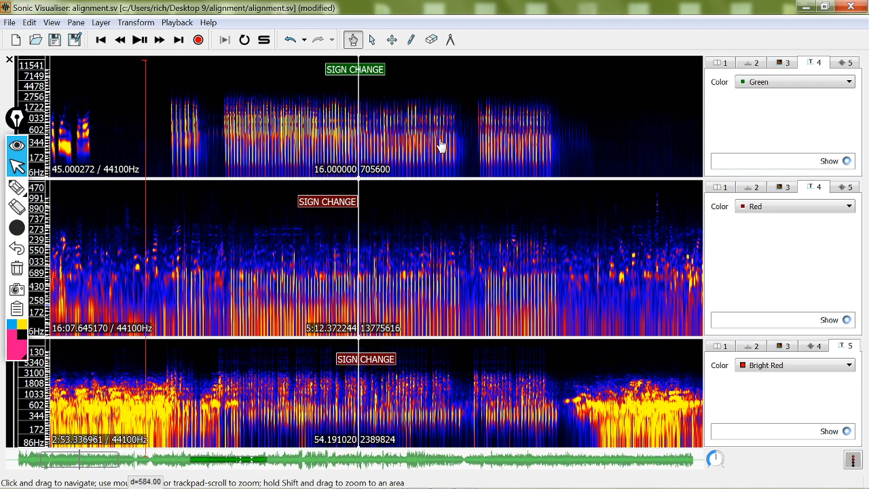
pyautogui.scroll(3, 409, 273)
pyautogui.scroll(3, 409, 274)
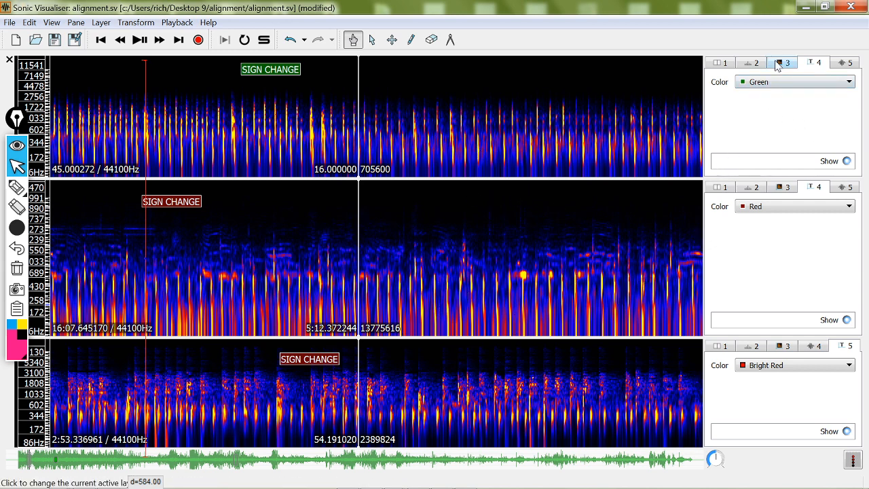
pyautogui.scroll(-2, 404, 196)
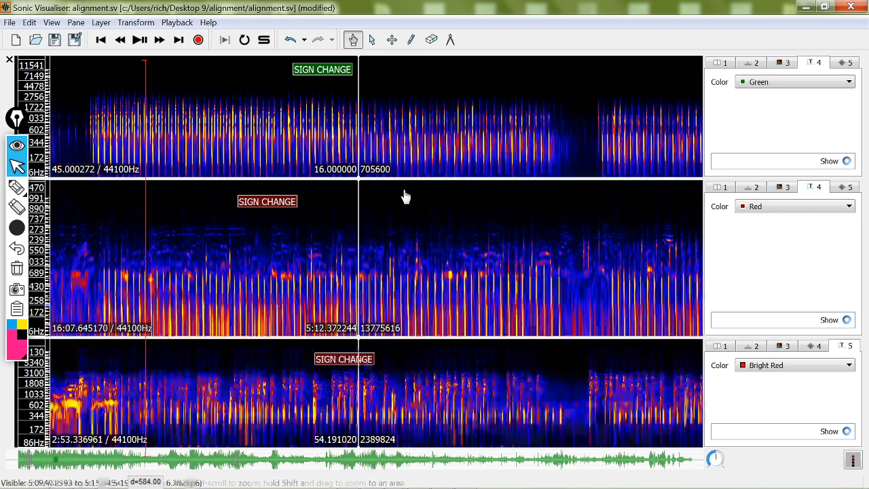
pyautogui.scroll(3, 424, 235)
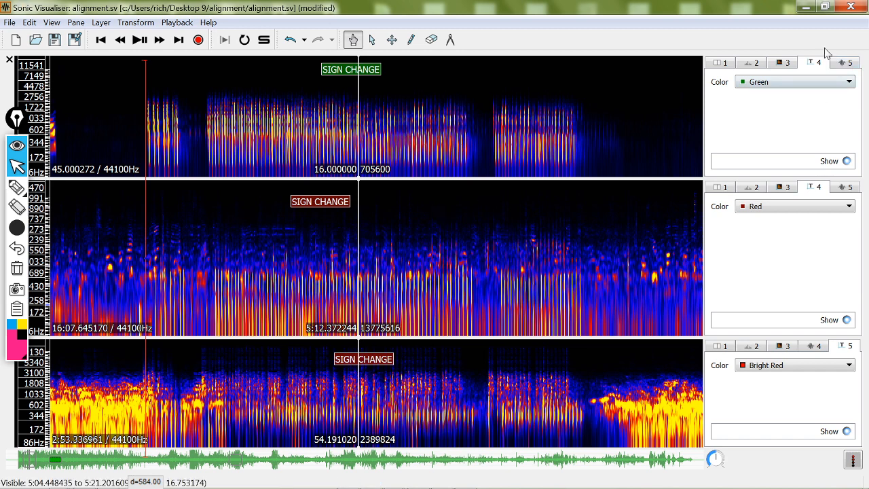
# - Switch to the Audacity project "tonight", maximize its window and move the floating annotation toolbar off the track controls
pyautogui.click(805, 7)
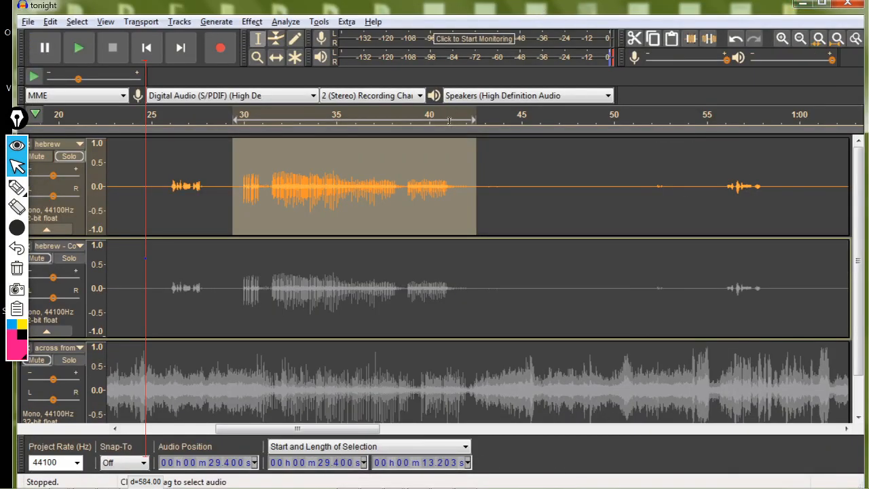
pyautogui.doubleClick(550, 7)
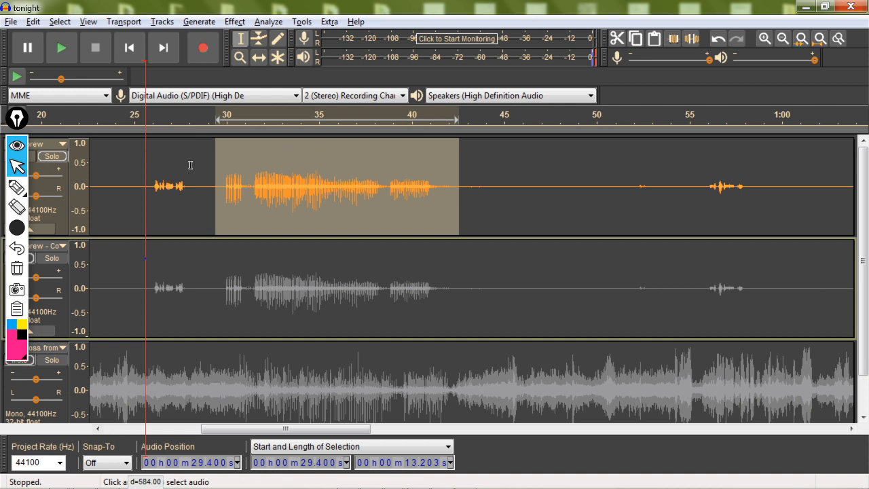
pyautogui.moveTo(17, 119)
pyautogui.mouseDown()
pyautogui.moveTo(820, 151)
pyautogui.moveTo(839, 107)
pyautogui.mouseUp()
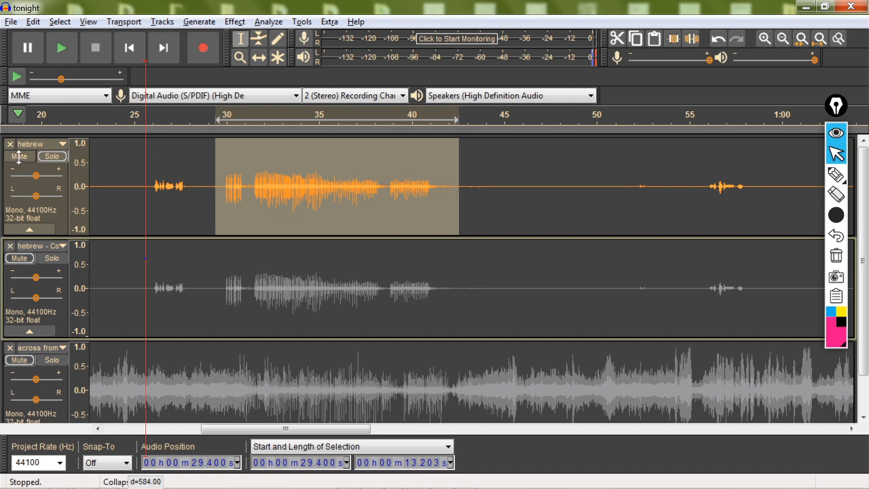
# - Play the selected section of the hebrew track alone and together with its copy, with solo turned off and the copy unmuted
pyautogui.click(44, 32)
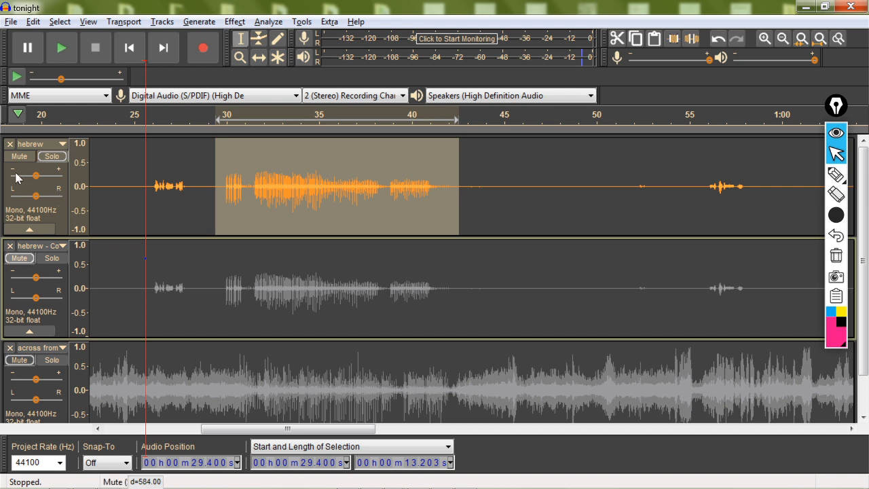
pyautogui.click(19, 258)
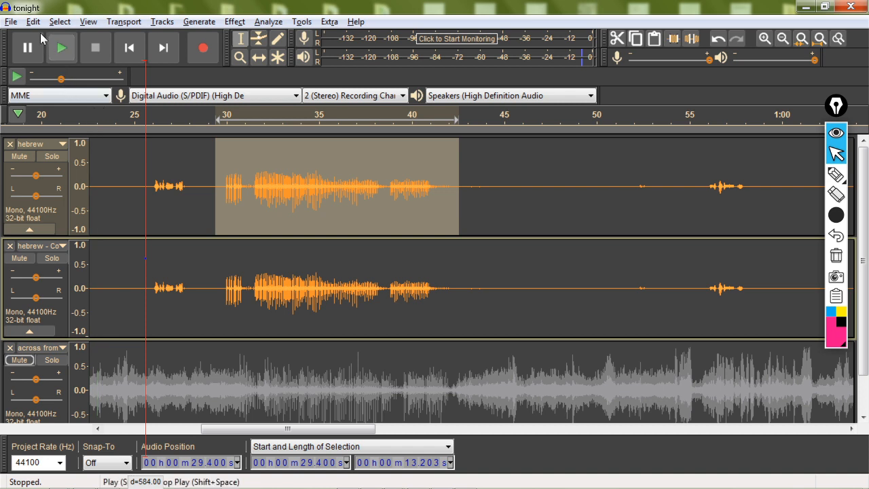
pyautogui.click(40, 34)
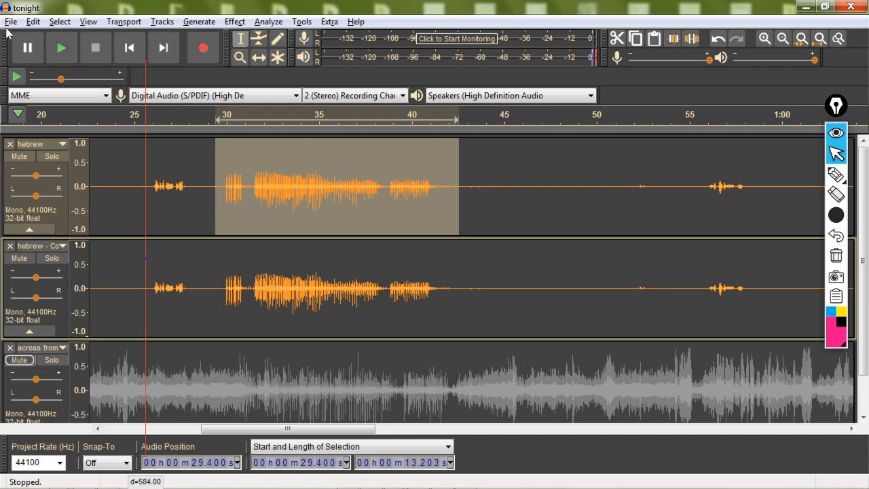
# - Play the selected section of the hebrew track while repeatedly muting and unmuting its copy to compare the sound
pyautogui.click(19, 258)
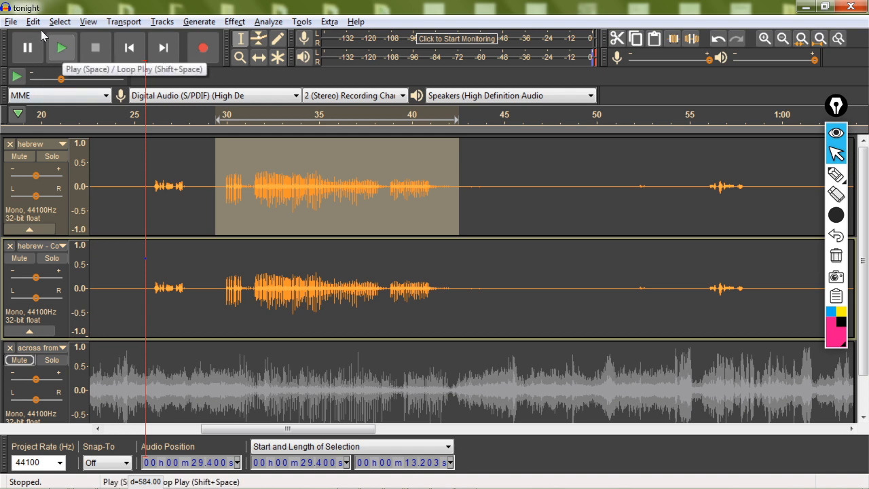
pyautogui.press('space')
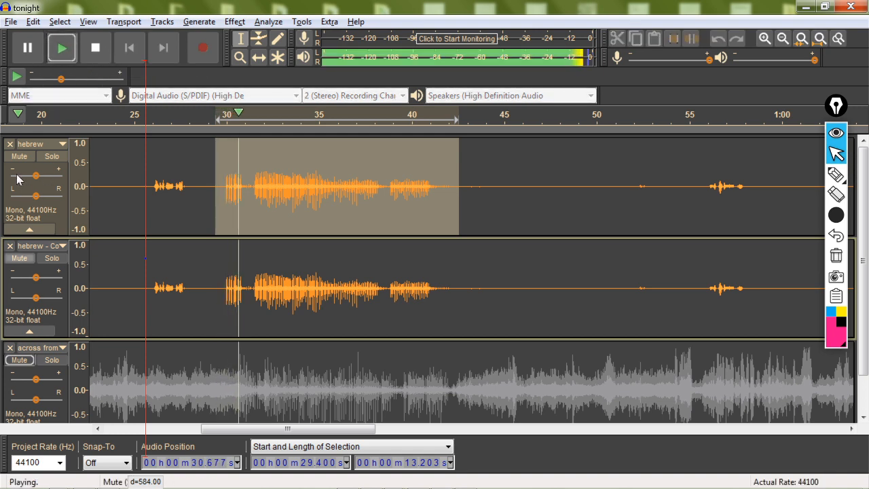
pyautogui.hotkey('shift', 's')
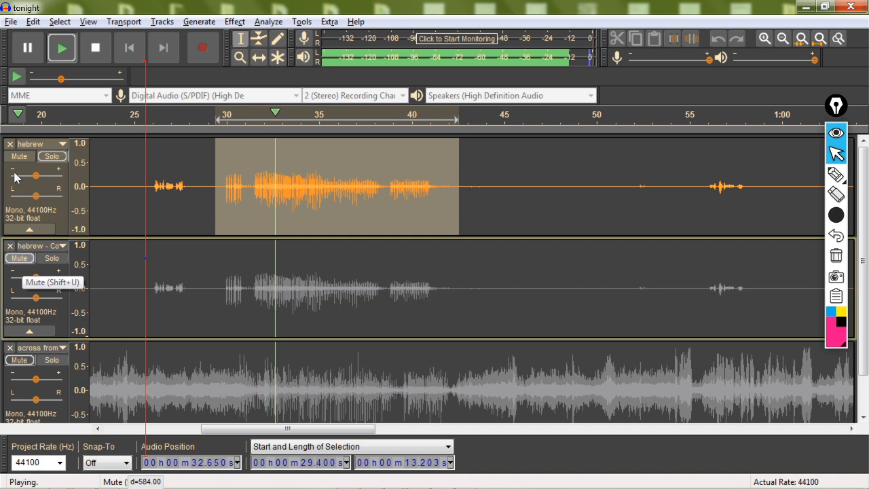
pyautogui.hotkey('shift', 's')
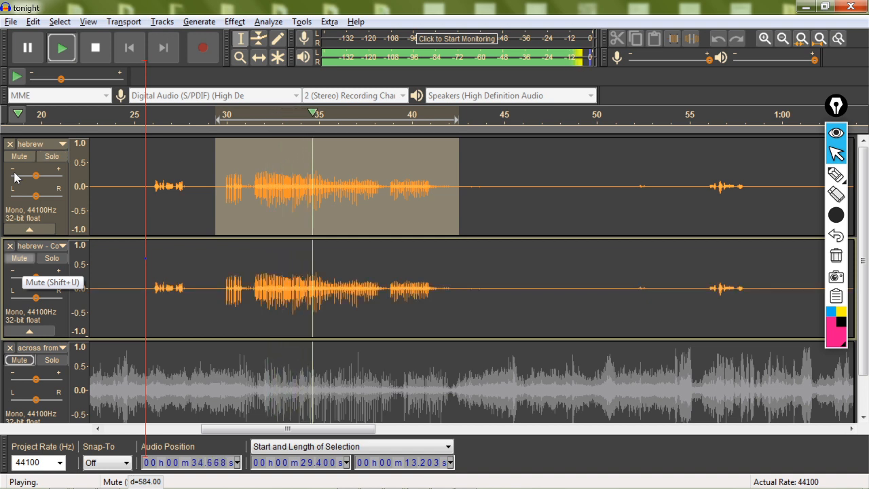
pyautogui.hotkey('shift', 's')
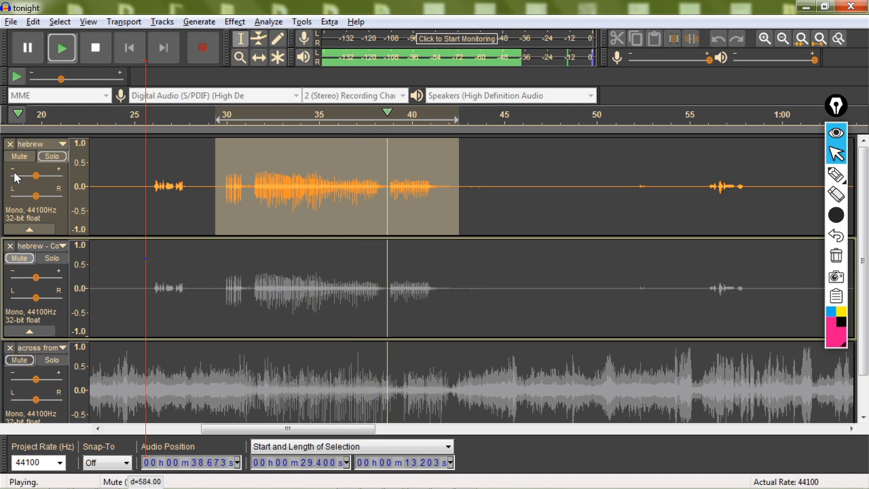
pyautogui.hotkey('shift', 's')
pyautogui.hotkey('shift', 's')
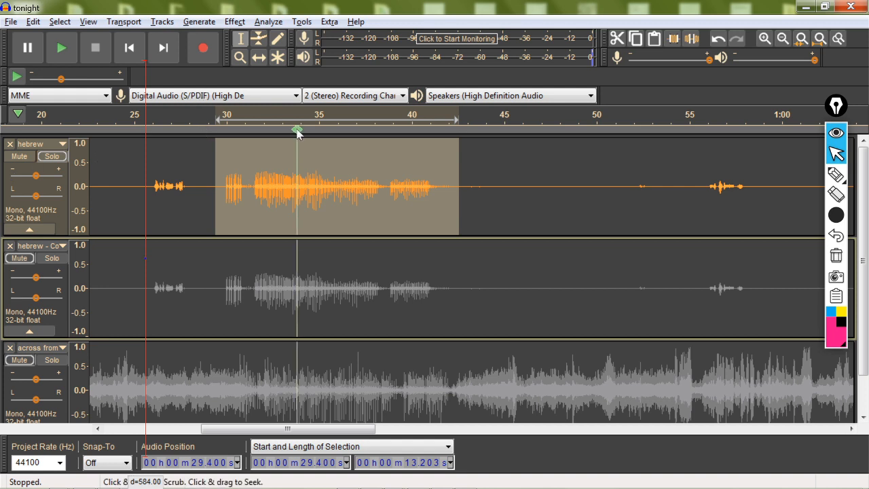
# - Invert the selected section of the hebrew track and play it with its copy muted
pyautogui.hotkey('alt', 'c')
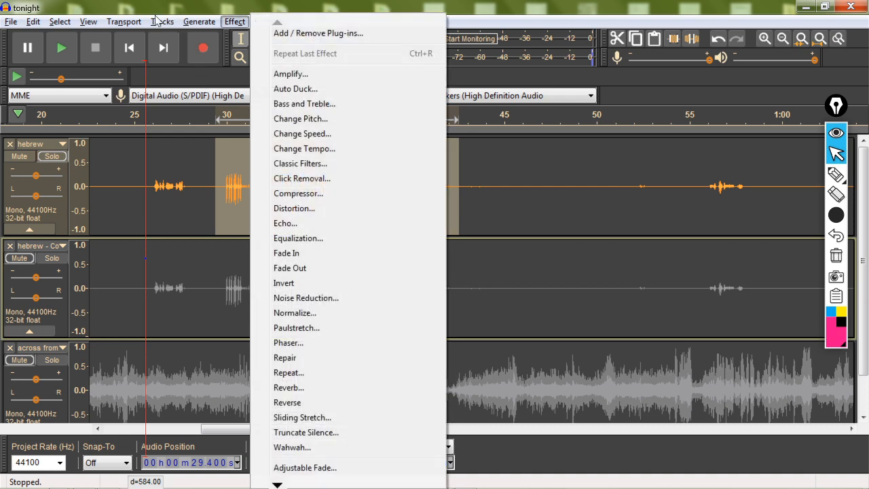
pyautogui.click(184, 185)
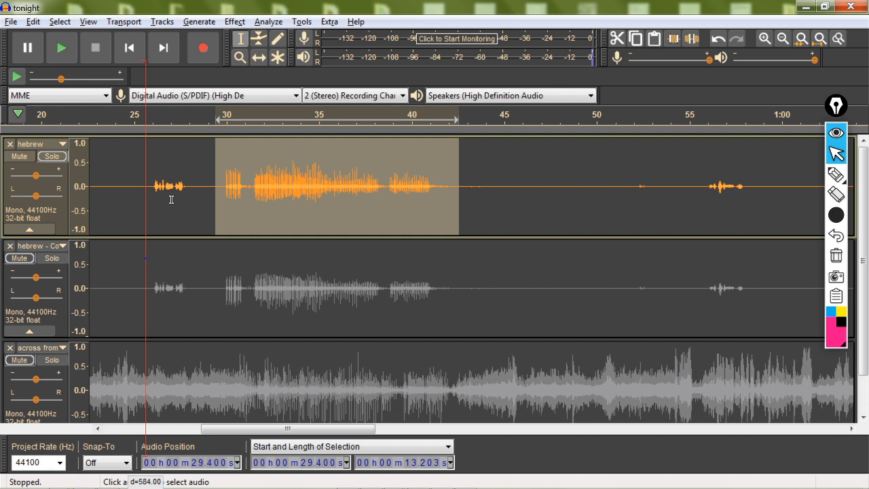
pyautogui.click(44, 37)
pyautogui.press('space')
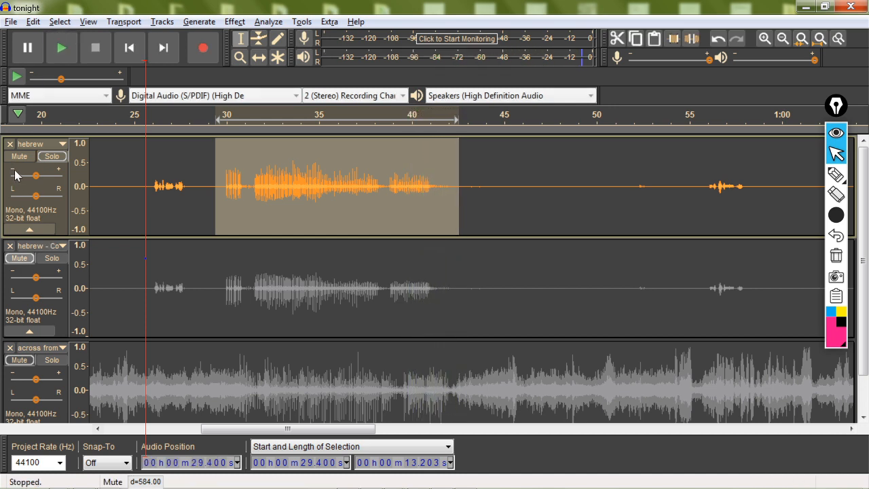
# - Unmute the hebrew copy and play it with the inverted section, repeatedly muting and unmuting the copy during playback
pyautogui.click(52, 156)
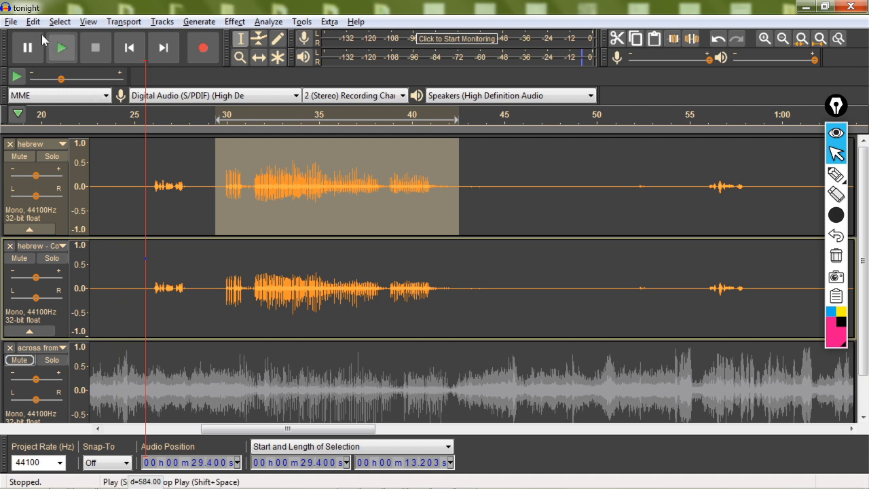
pyautogui.click(43, 41)
pyautogui.click(61, 47)
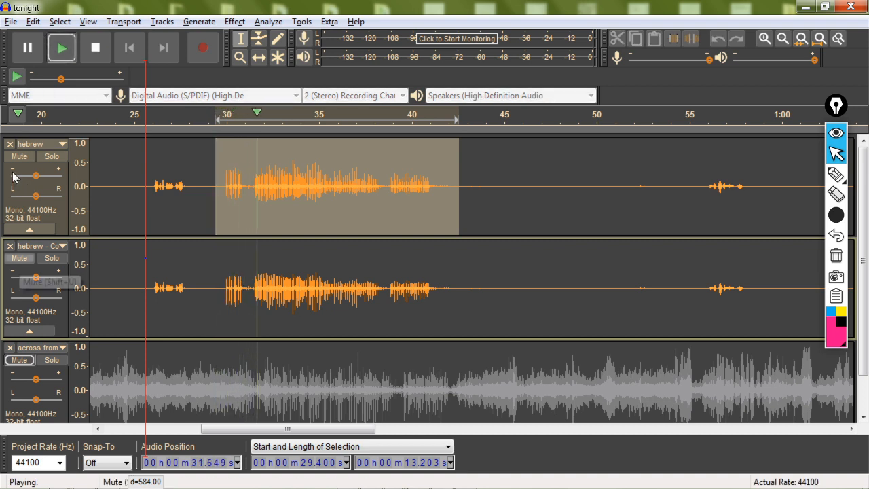
pyautogui.click(19, 258)
pyautogui.click(19, 258)
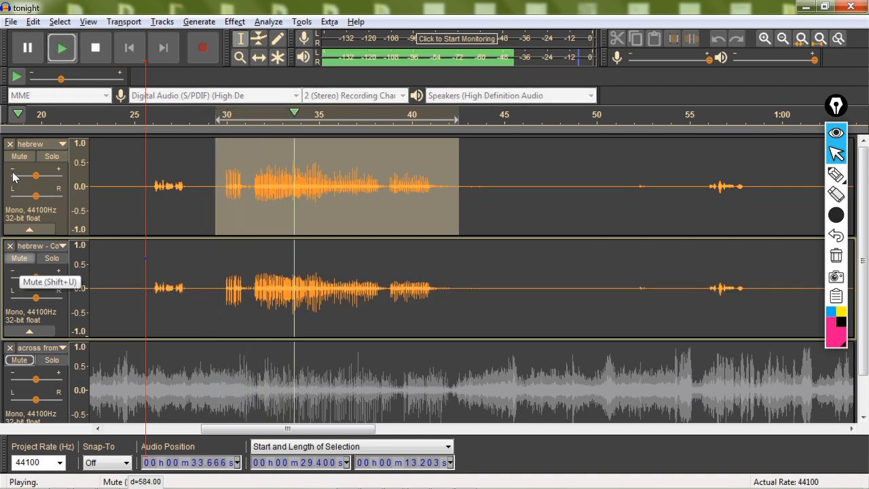
pyautogui.hotkey('shift', 'u')
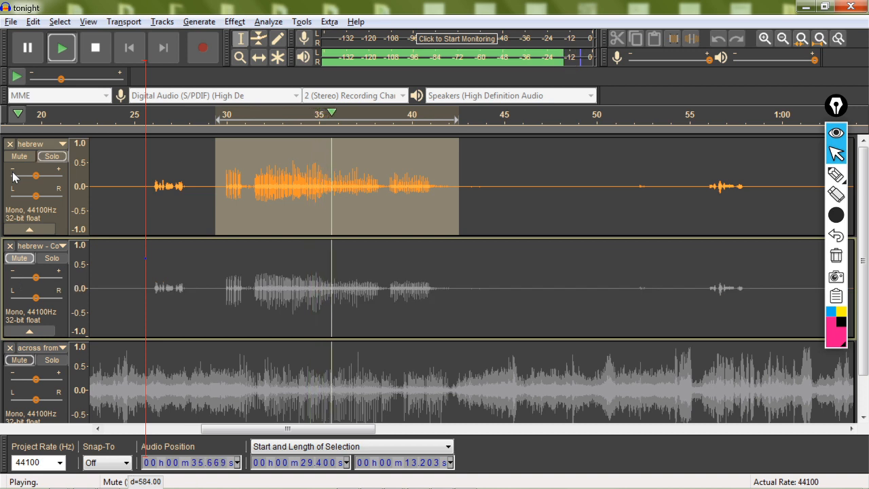
pyautogui.hotkey('shift', 'u')
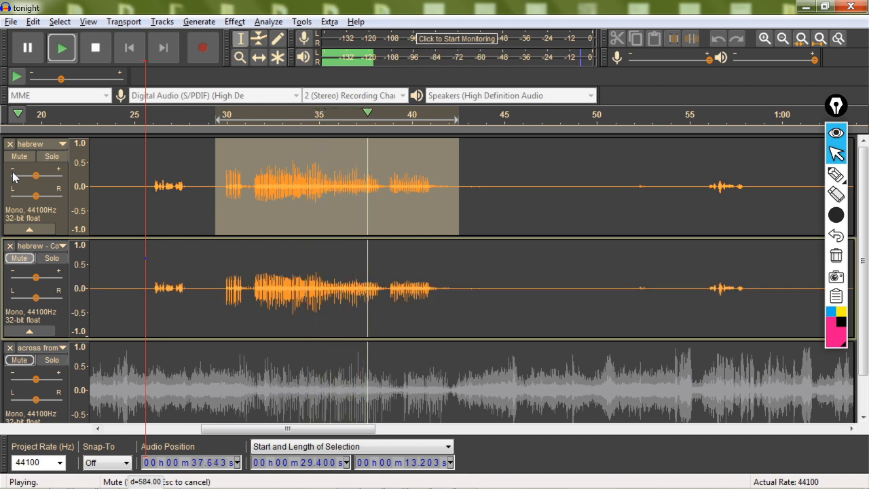
pyautogui.hotkey('shift', 'u')
pyautogui.hotkey('shift', 'u')
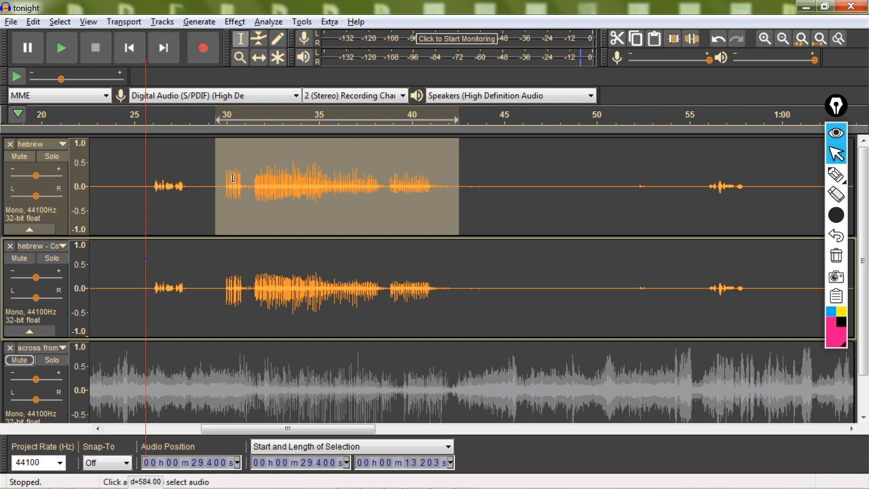
# - Play the inverted section together with the copy twice while moving the copy's pan slightly off centre and back
pyautogui.click(61, 48)
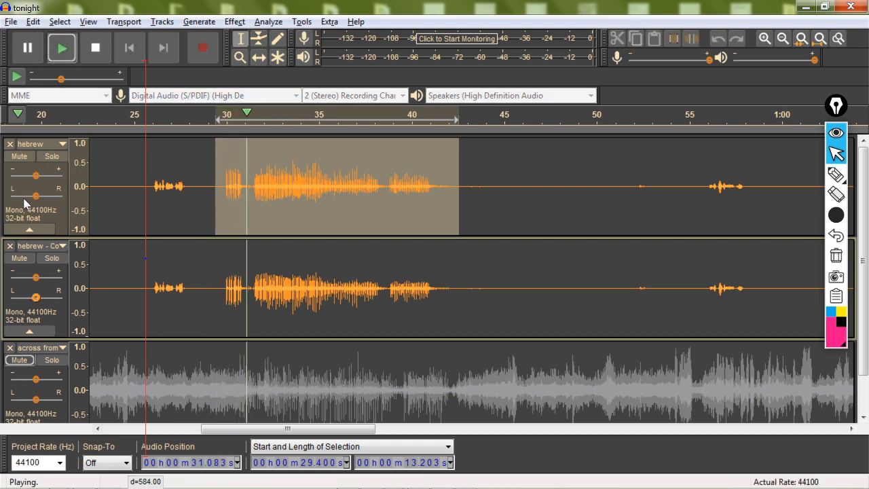
pyautogui.moveTo(36, 277)
pyautogui.mouseDown()
pyautogui.moveTo(19, 277)
pyautogui.moveTo(35, 277)
pyautogui.mouseUp()
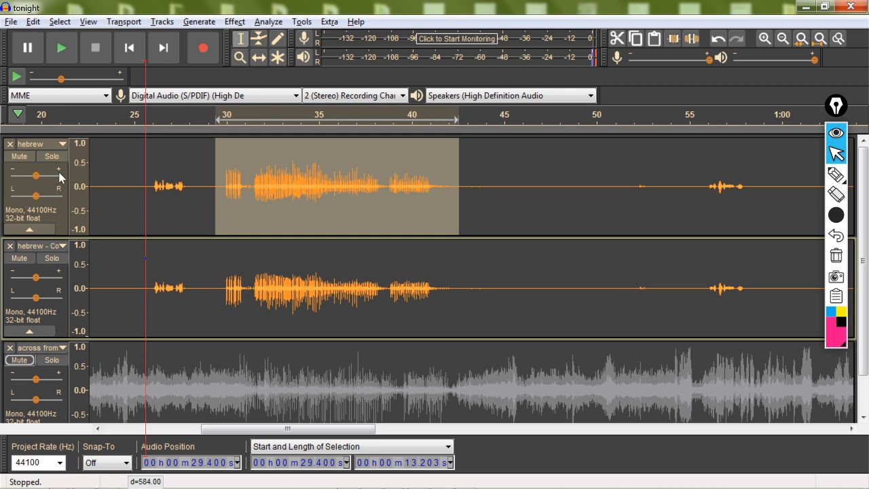
pyautogui.click(62, 48)
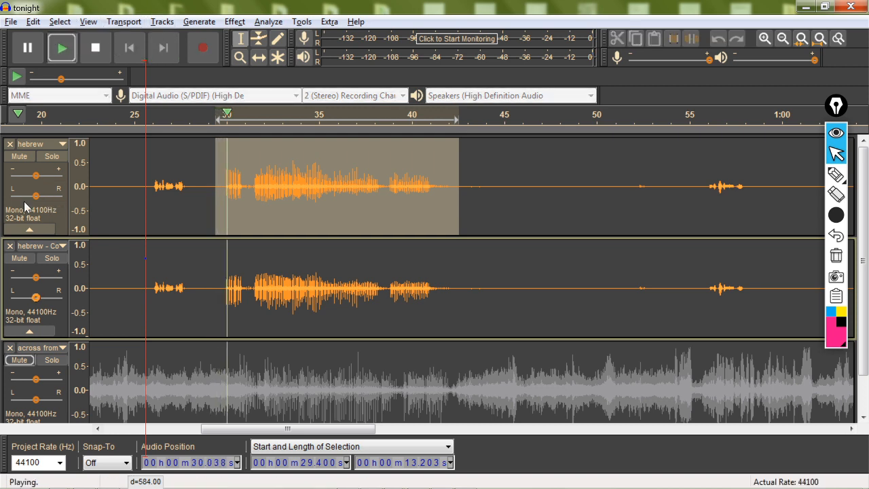
pyautogui.moveTo(36, 297)
pyautogui.mouseDown()
pyautogui.moveTo(21, 298)
pyautogui.moveTo(60, 298)
pyautogui.moveTo(22, 297)
pyautogui.moveTo(36, 298)
pyautogui.mouseUp()
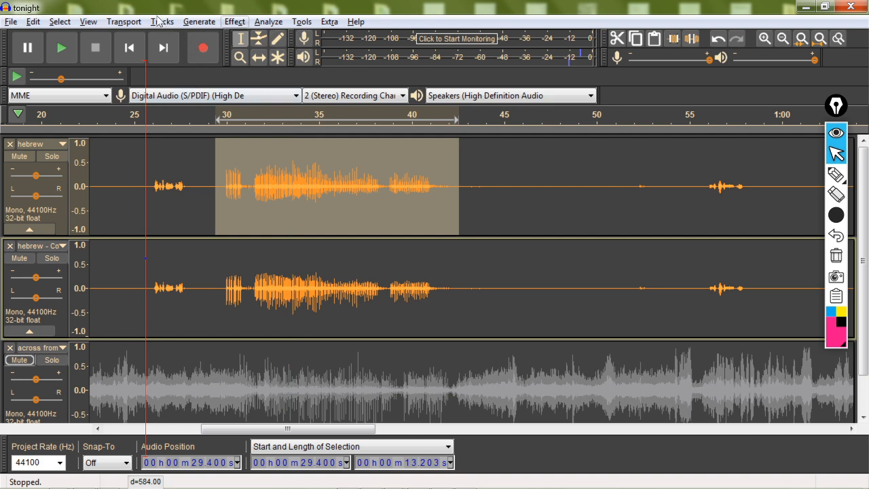
# - Invert the selected section of the hebrew track again and play it together with its unmuted copy
pyautogui.click(234, 22)
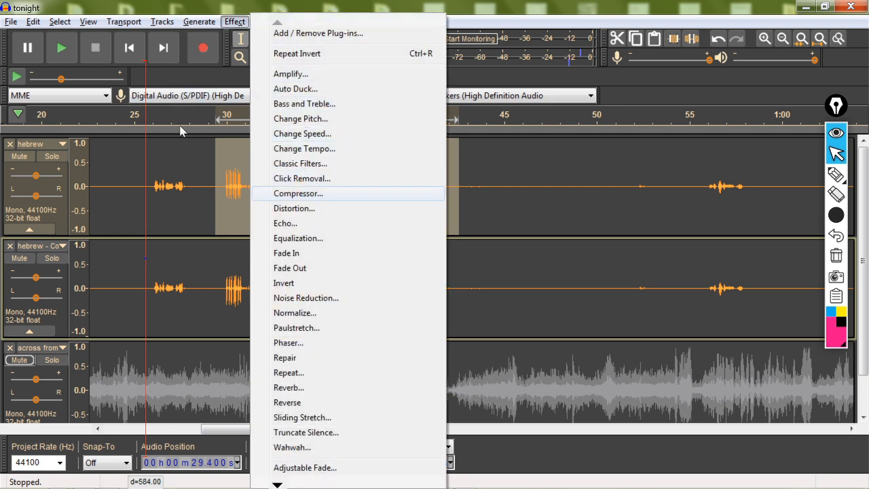
pyautogui.click(283, 283)
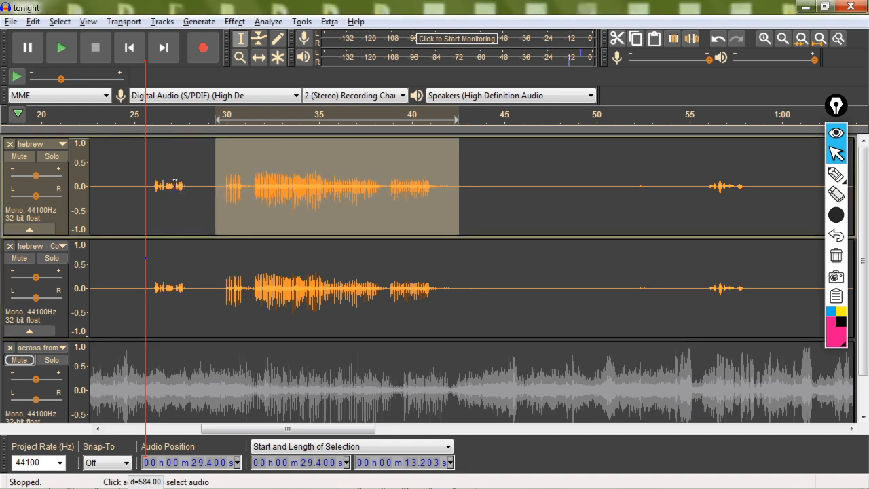
pyautogui.click(49, 42)
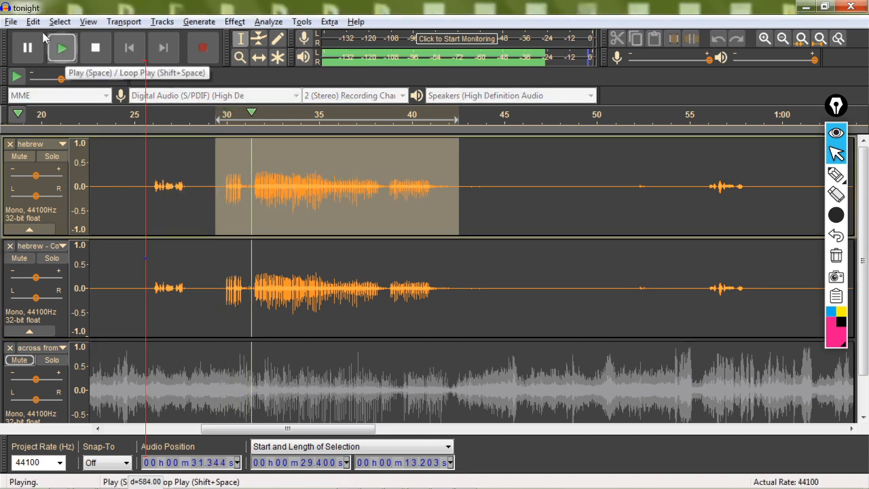
pyautogui.click(65, 38)
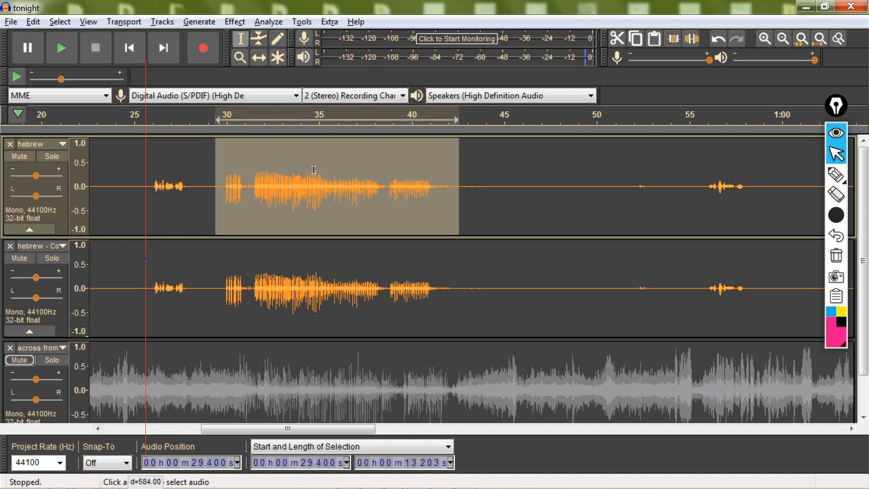
# - Use the Time Shift tool to move the hebrew copy about 2 seconds later, and play both tracks together
pyautogui.press('F5')
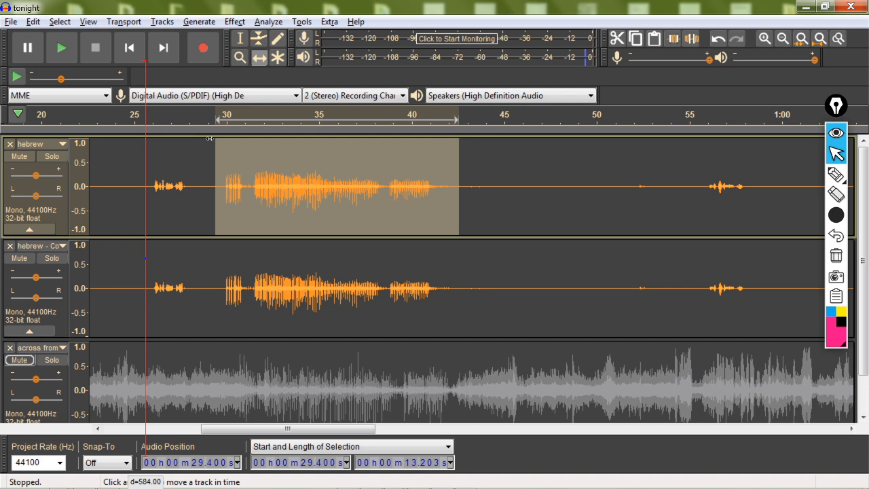
pyautogui.moveTo(183, 215); pyautogui.dragTo(207, 217)
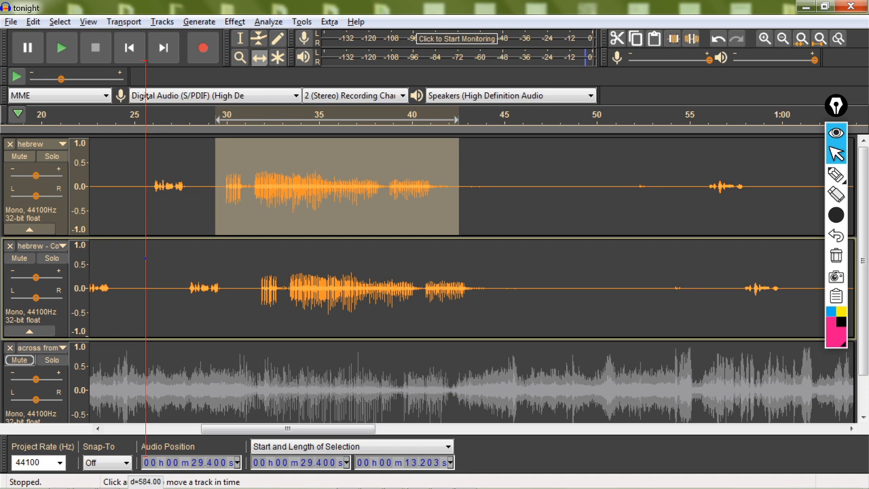
pyautogui.click(43, 42)
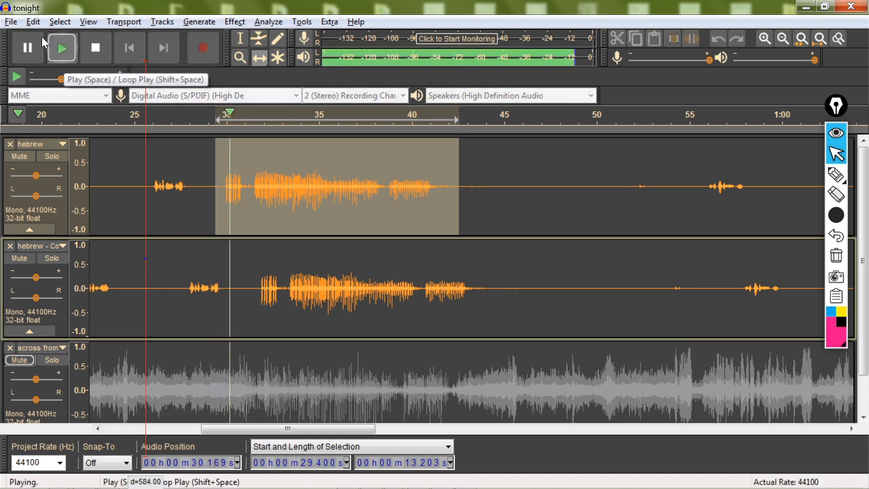
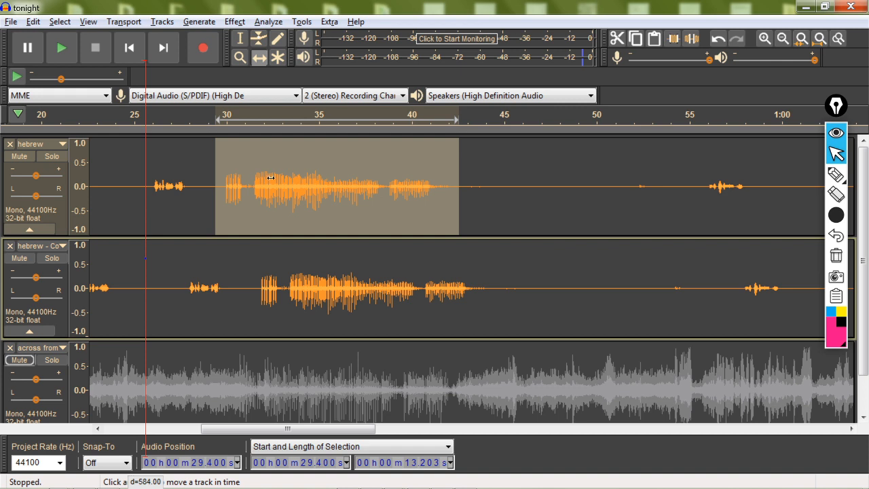
# - Shift the hebrew copy back in time until its pulses line up with those of the hebrew track
pyautogui.moveTo(270, 177); pyautogui.dragTo(245, 178)
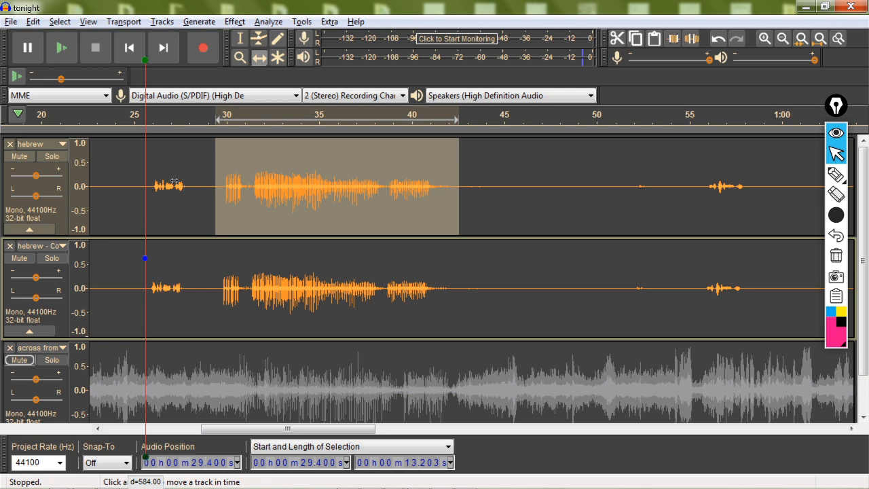
pyautogui.scroll(3, 260, 270)
pyautogui.scroll(1, 131, 183)
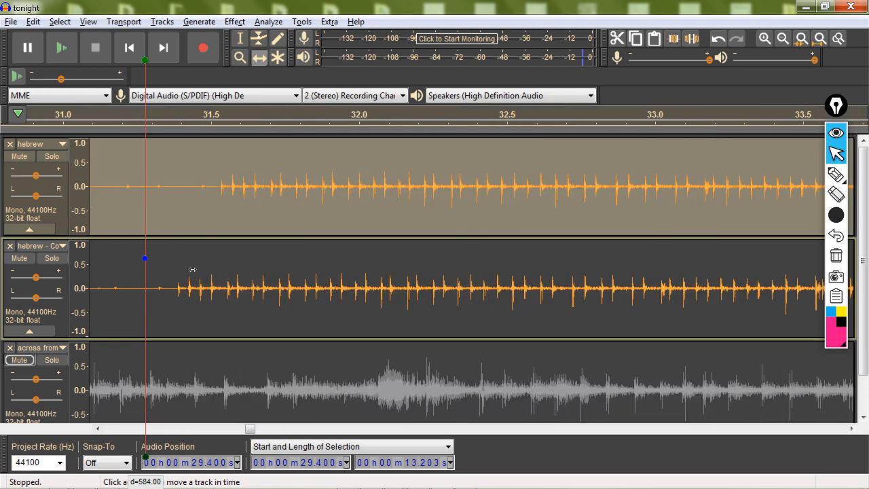
pyautogui.moveTo(137, 180); pyautogui.dragTo(163, 171)
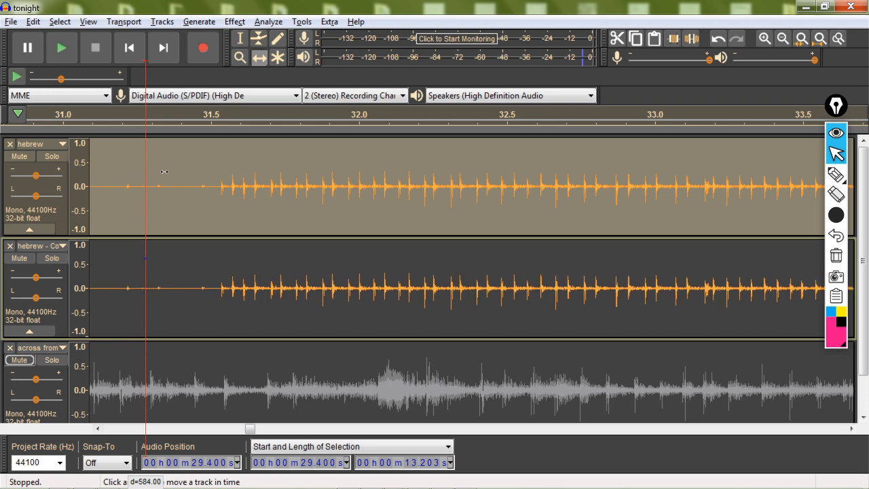
# - Shift the hebrew copy about 0.005 seconds later so its pulses slightly trail those of the hebrew track
pyautogui.scroll(2, 247, 257)
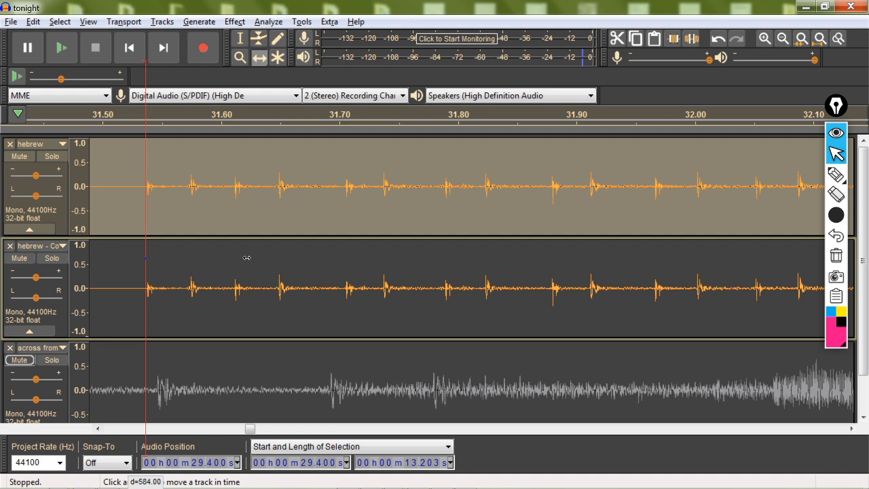
pyautogui.scroll(1, 246, 257)
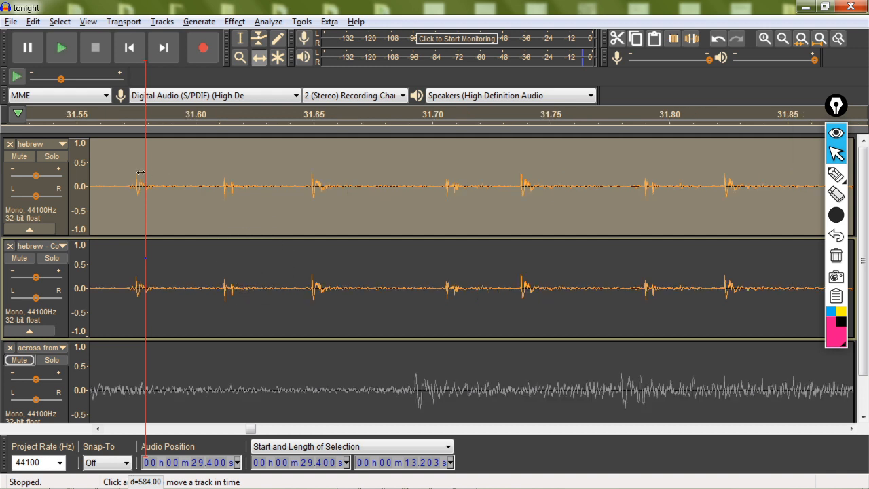
pyautogui.moveTo(118, 170); pyautogui.dragTo(126, 171)
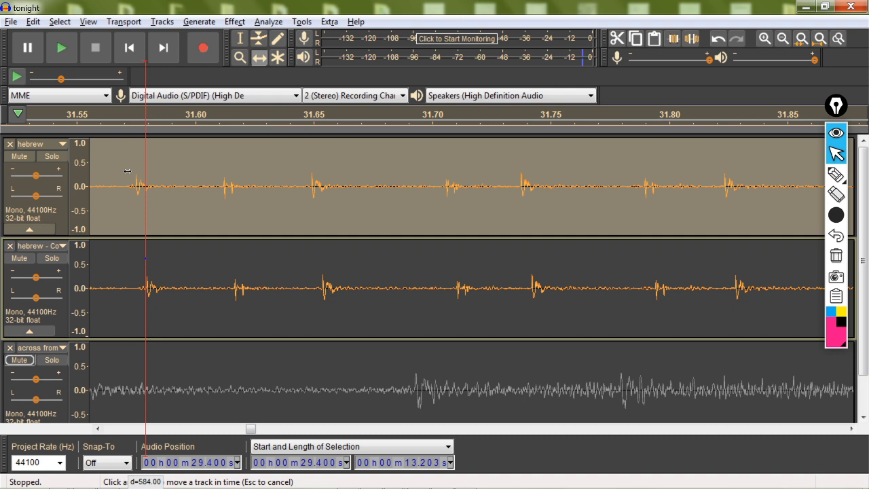
pyautogui.moveTo(126, 171); pyautogui.dragTo(128, 171)
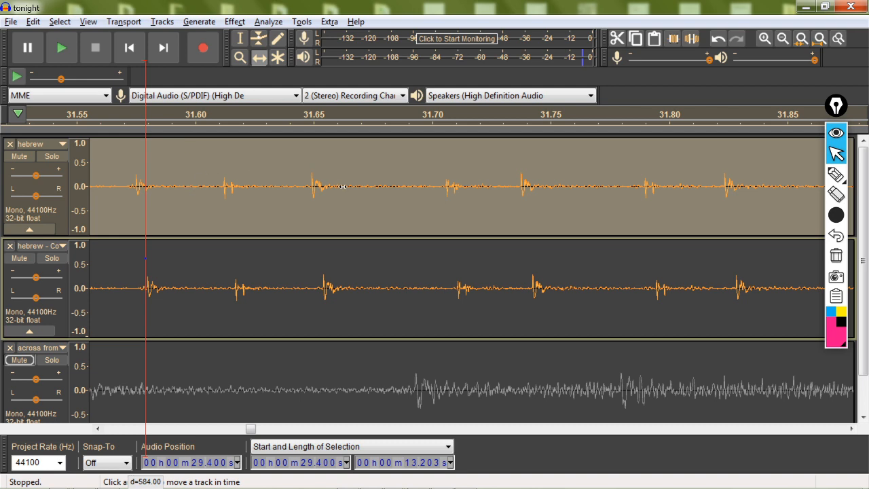
pyautogui.scroll(-2, 379, 259)
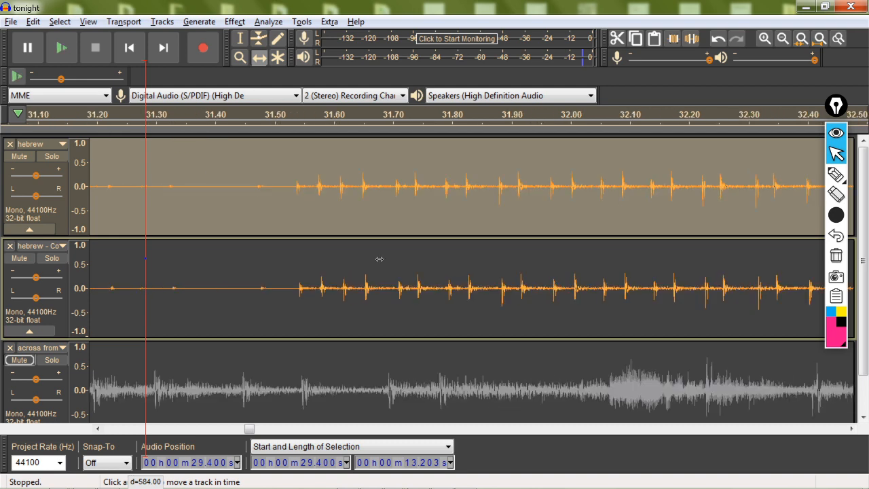
# - Play the selected section of the hebrew track together with its slightly delayed copy
pyautogui.scroll(-3, 378, 259)
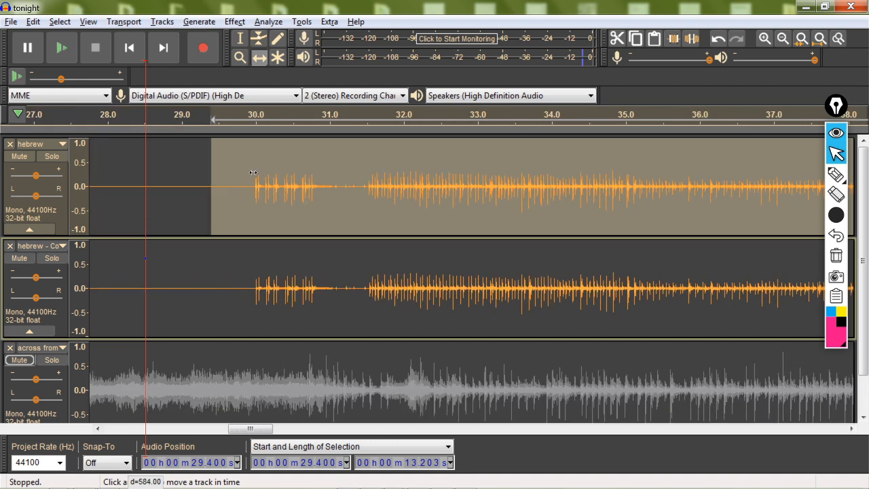
pyautogui.scroll(-2, 253, 174)
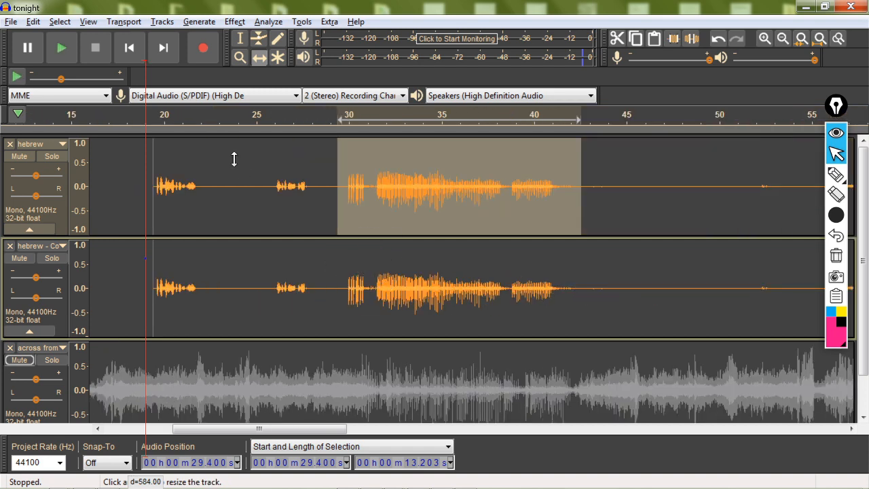
pyautogui.click(46, 42)
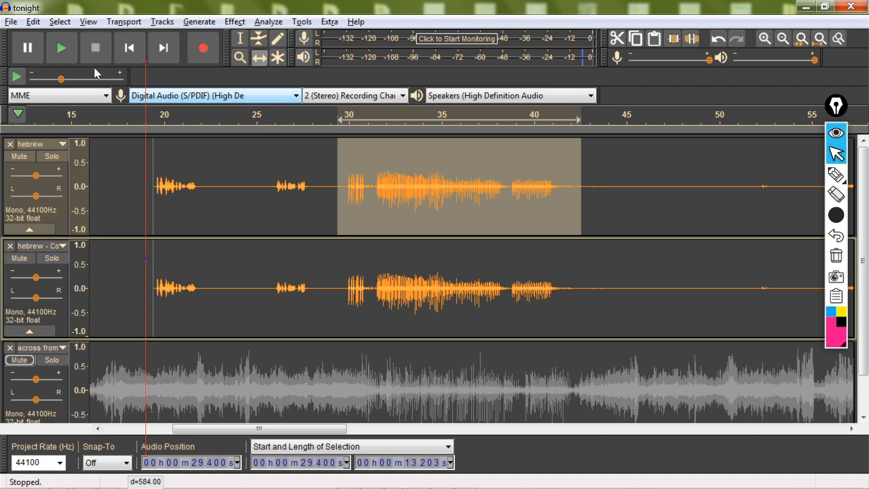
pyautogui.moveTo(451, 482)
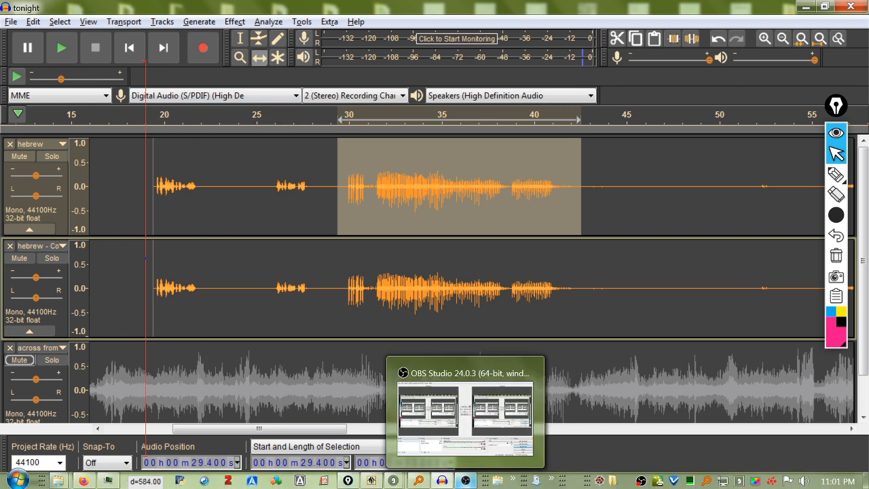
pyautogui.click(471, 482)
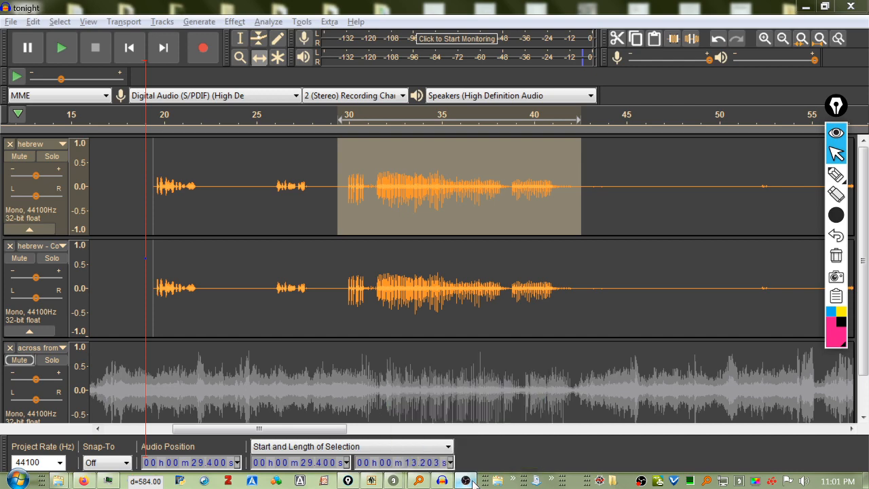
pyautogui.click(472, 481)
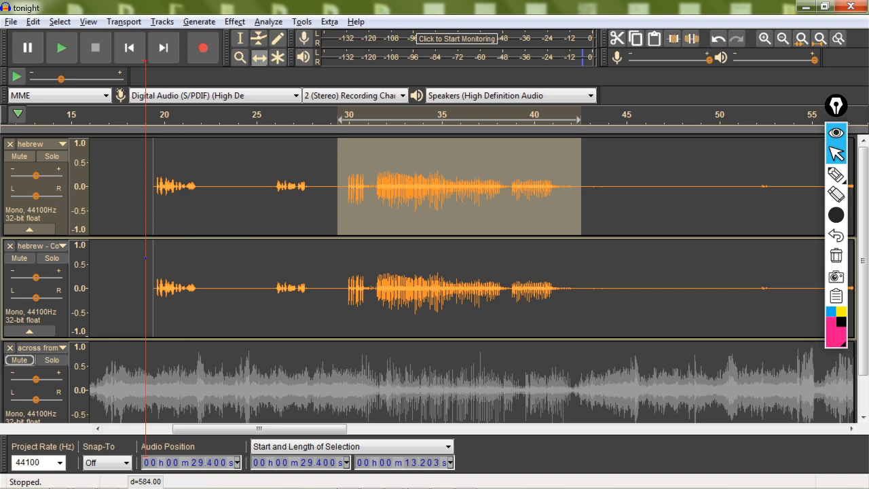
# - Replay the selected section while repeatedly muting and unmuting the hebrew copy to compare the sound with and without it
pyautogui.click(61, 48)
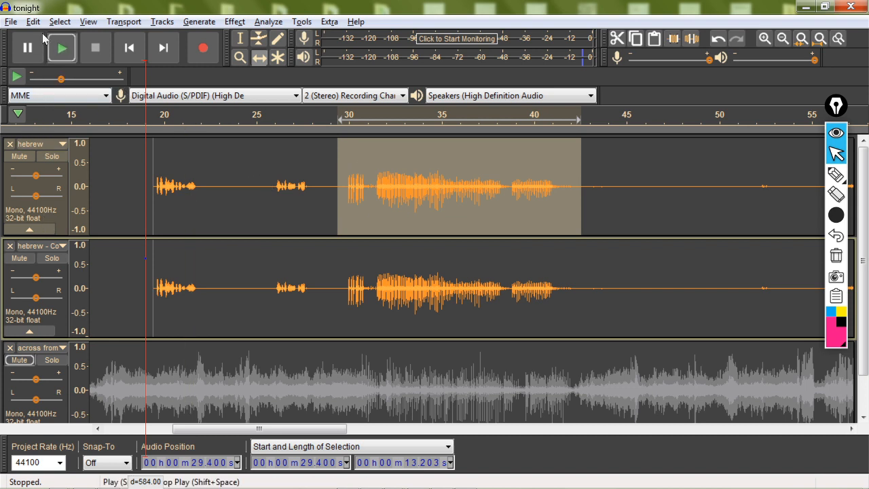
pyautogui.click(19, 258)
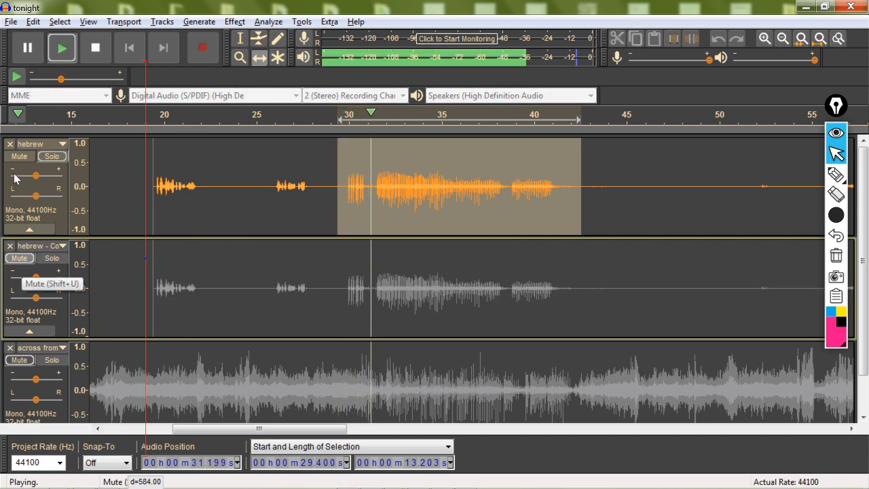
pyautogui.click(19, 258)
pyautogui.hotkey('shift', 's')
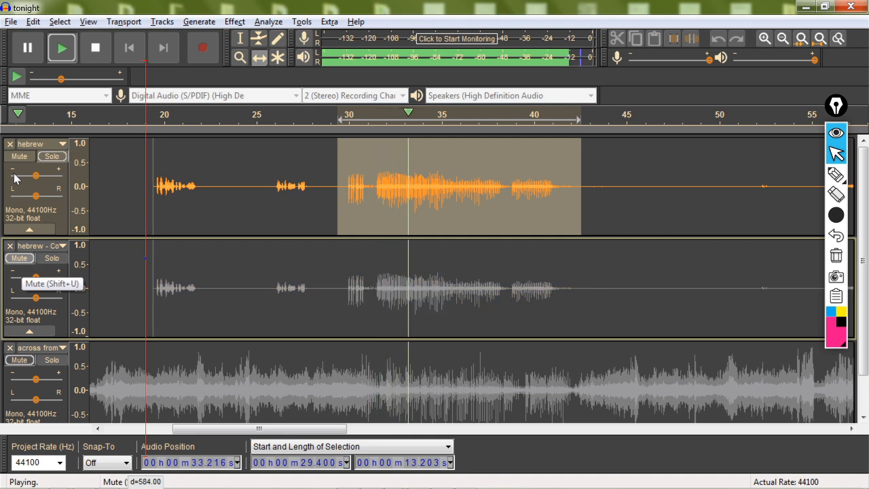
pyautogui.hotkey('shift', 's')
pyautogui.hotkey('shift', 's')
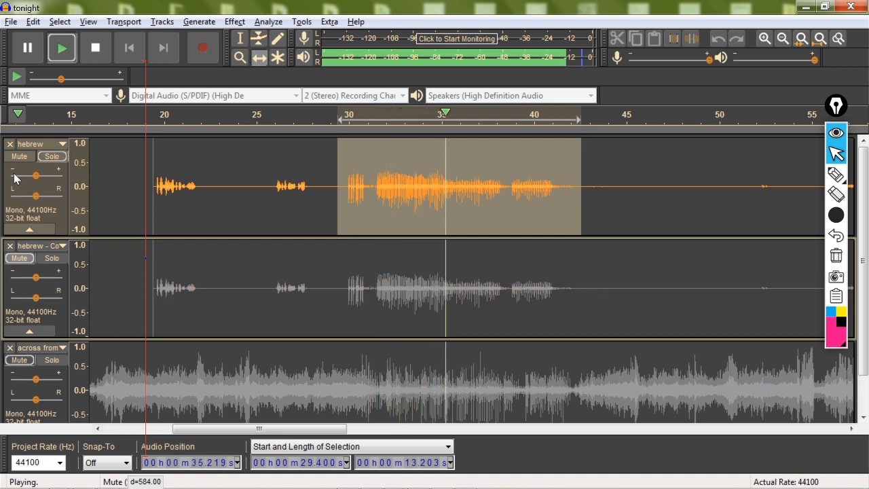
pyautogui.hotkey('shift', 's')
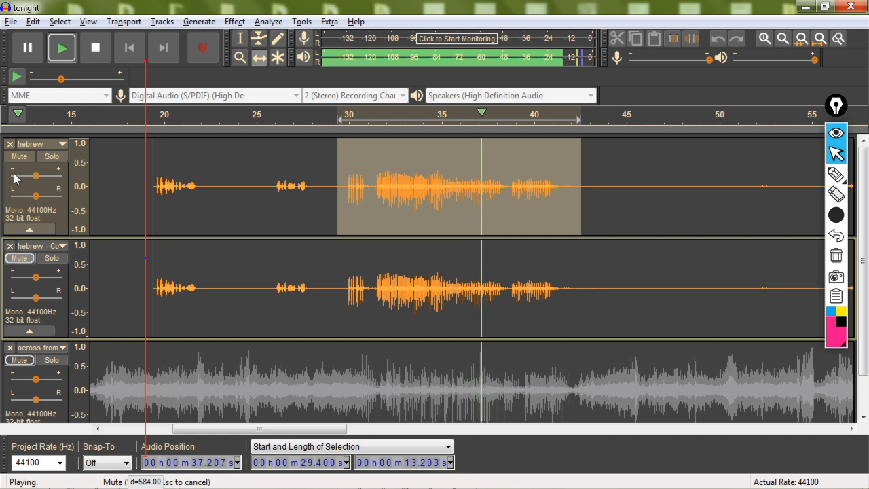
pyautogui.hotkey('shift', 's')
pyautogui.hotkey('shift', 's')
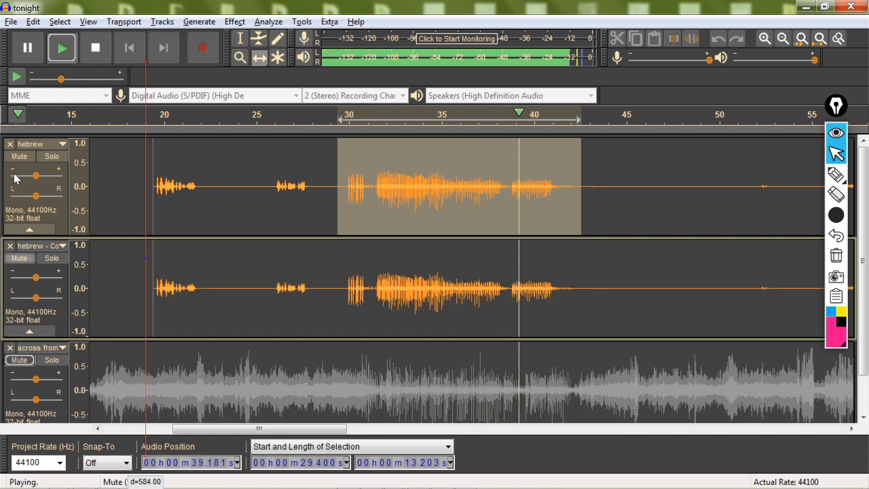
pyautogui.hotkey('shift', 's')
pyautogui.hotkey('shift', 's')
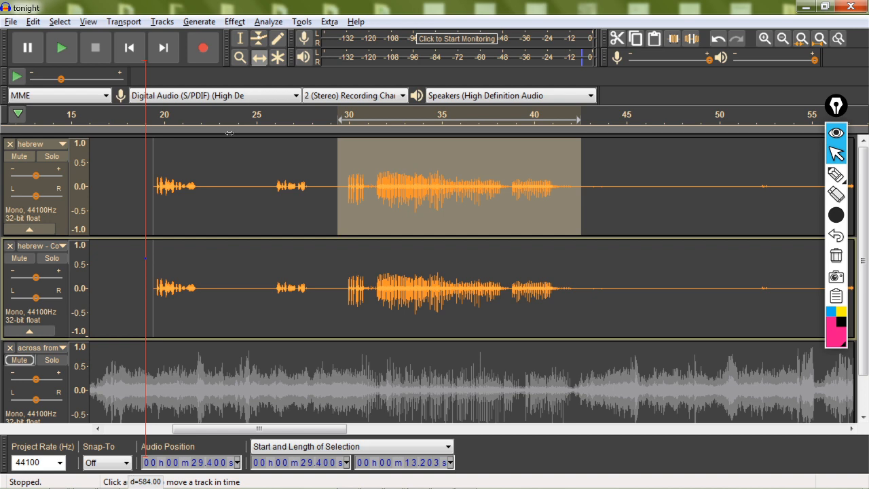
# - Shift the hebrew copy about another 0.003 seconds later so its pulses trail the hebrew track further
pyautogui.hotkey('ctrl', '1')
pyautogui.hotkey('ctrl', '1')
pyautogui.hotkey('ctrl', '1')
pyautogui.hotkey('ctrl', '1')
pyautogui.hotkey('ctrl', '1')
pyautogui.hotkey('ctrl', '1')
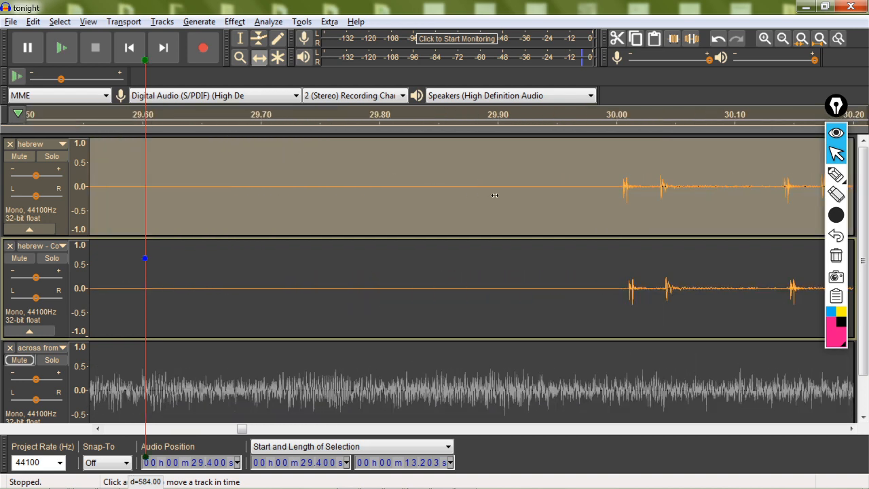
pyautogui.keyDown('ctrl'); pyautogui.scroll(2, 714, 271); pyautogui.keyUp('ctrl')
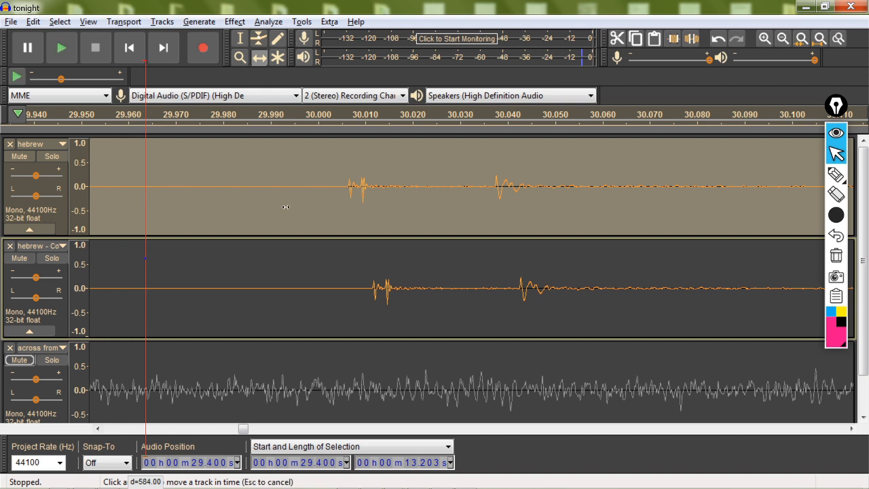
pyautogui.moveTo(285, 206); pyautogui.dragTo(296, 207)
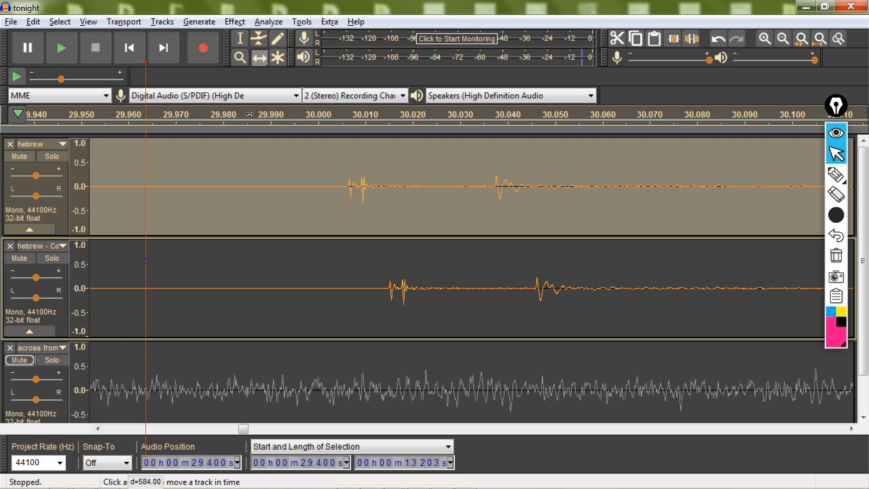
# - Play the selected section of both hebrew tracks to hear the slightly longer delay
pyautogui.hotkey('ctrl', '3')
pyautogui.hotkey('ctrl', '3')
pyautogui.hotkey('ctrl', '3')
pyautogui.hotkey('ctrl', '3')
pyautogui.hotkey('ctrl', '3')
pyautogui.hotkey('ctrl', '3')
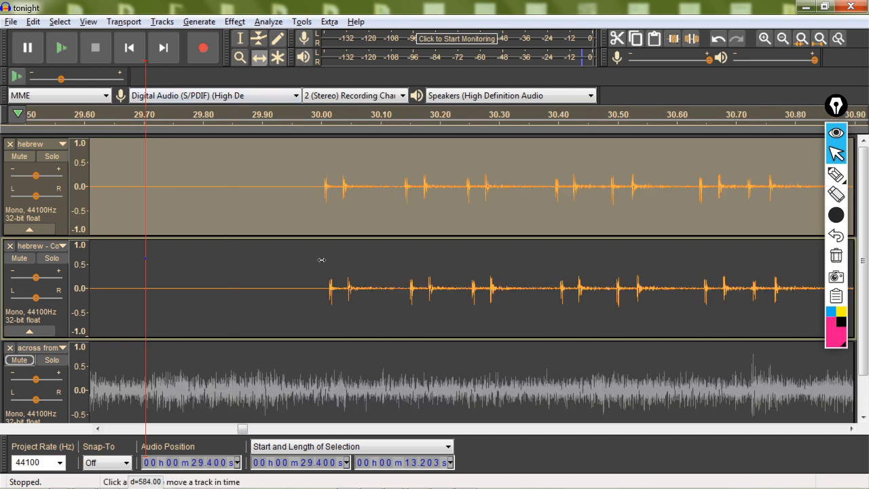
pyautogui.click(51, 43)
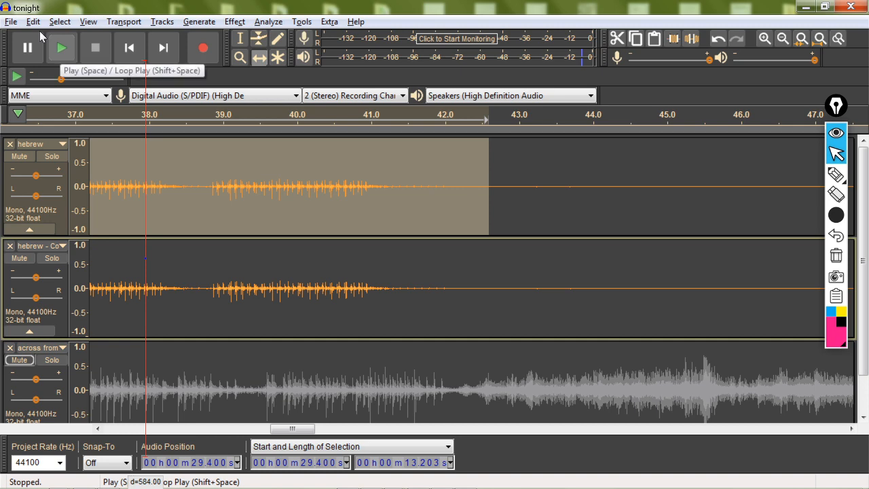
# - Play the section from 29.400 s again while switching the hebrew copy's mute on and off, ending with it muted
pyautogui.click(61, 48)
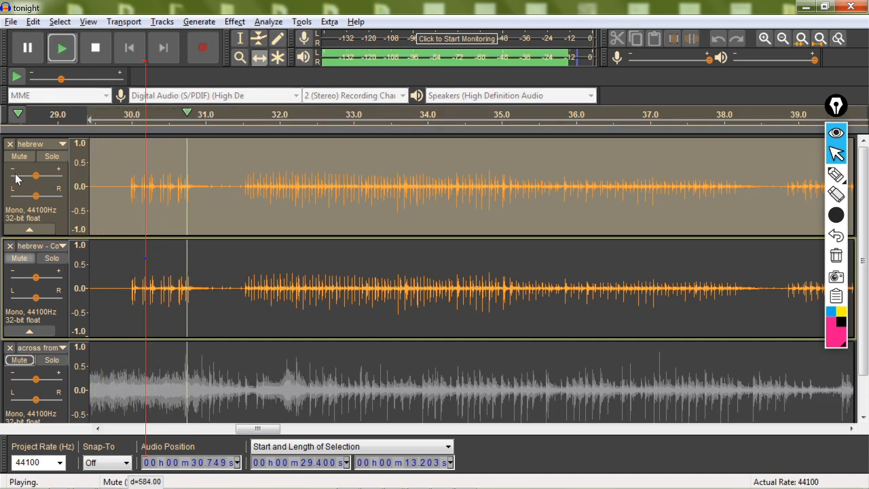
pyautogui.click(19, 258)
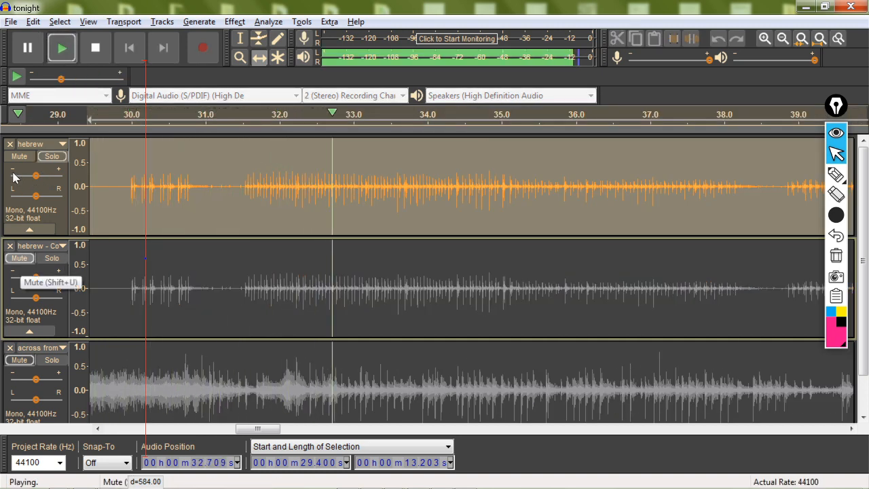
pyautogui.hotkey('shift', 'u')
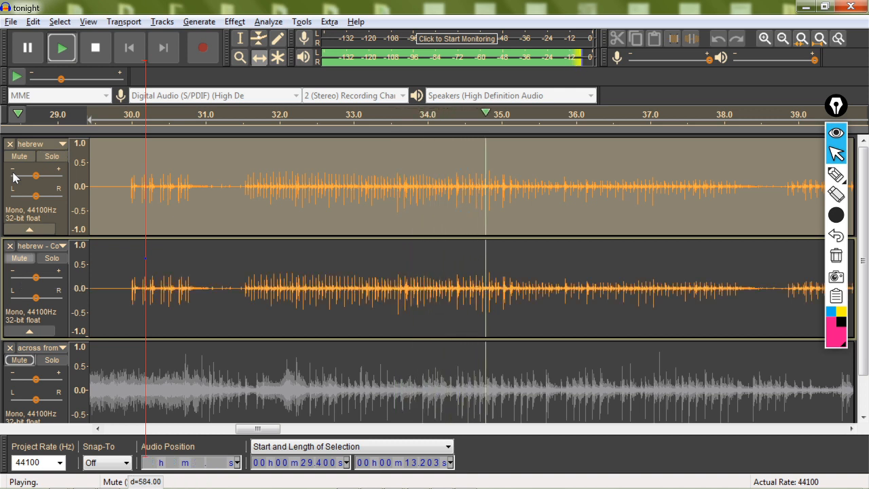
pyautogui.hotkey('shift', 'u')
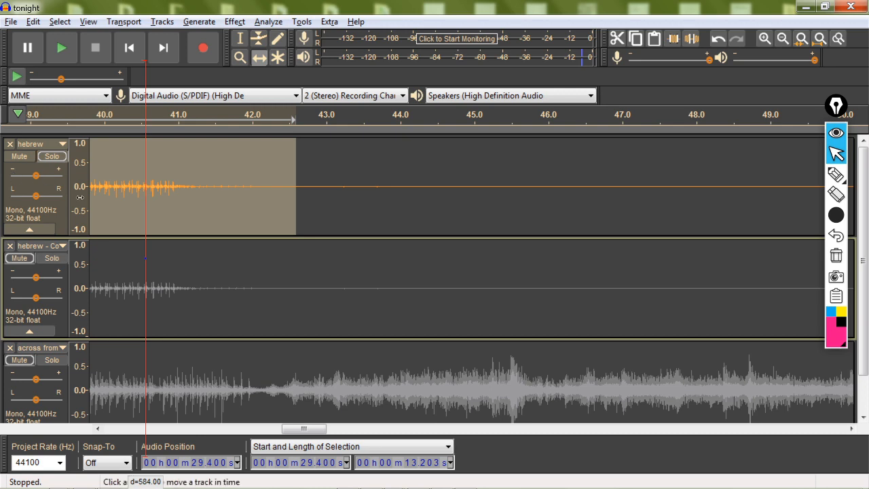
# - Shift the muted hebrew copy about 0.01 seconds further later in time, using the pulses near 31.5 seconds as reference
pyautogui.scroll(-2, 164, 191)
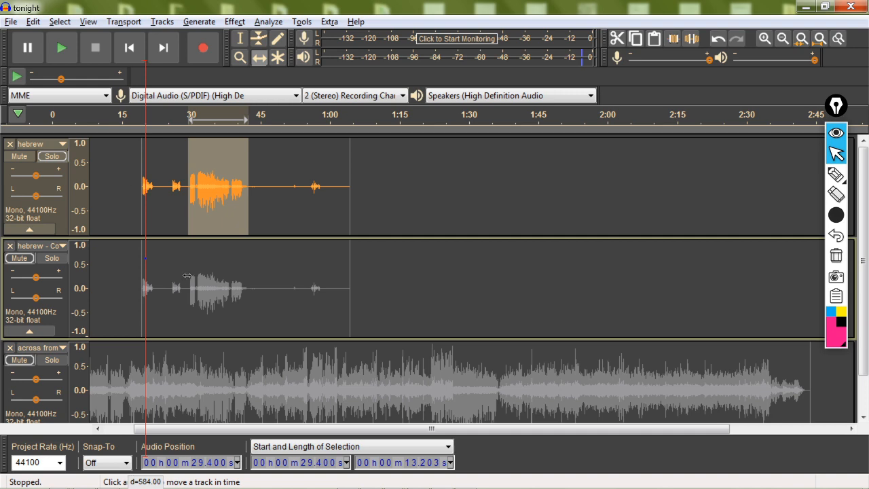
pyautogui.scroll(4, 193, 280)
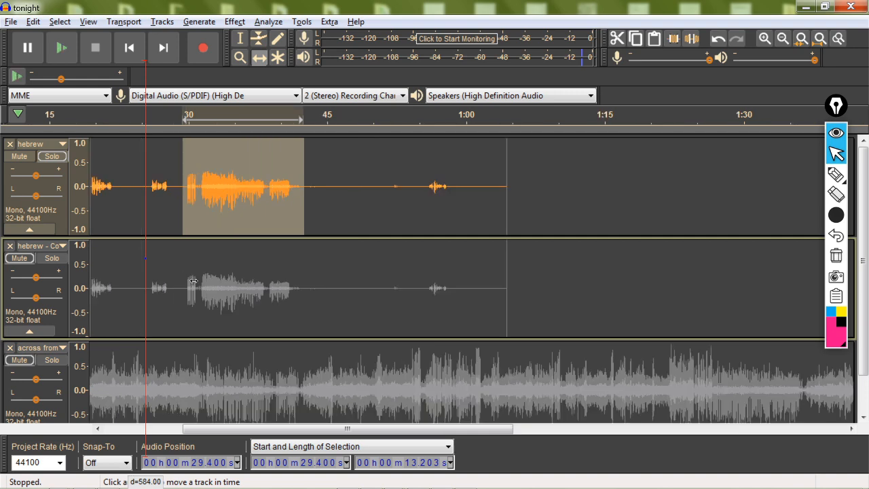
pyautogui.scroll(6, 261, 273)
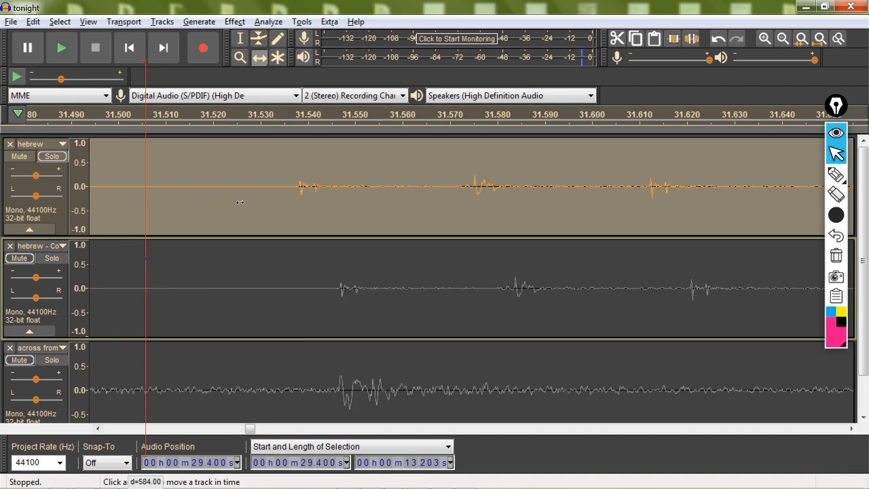
pyautogui.moveTo(251, 205); pyautogui.dragTo(280, 205)
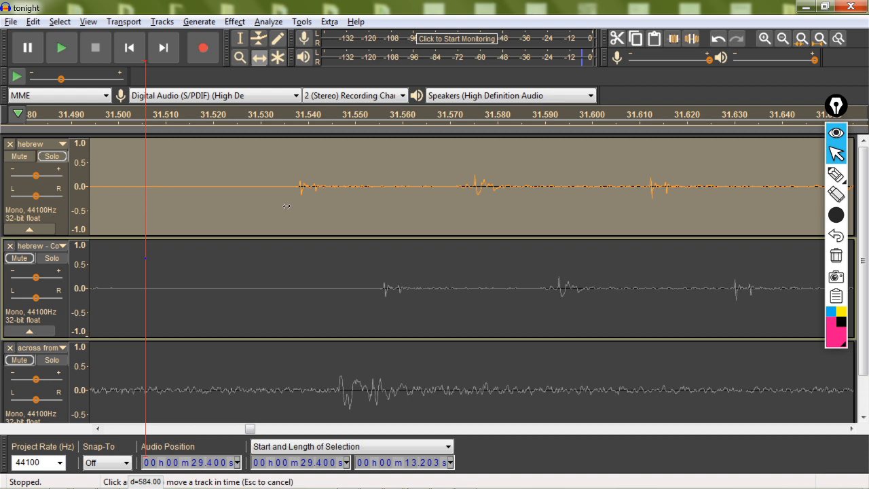
pyautogui.moveTo(286, 206); pyautogui.dragTo(292, 207)
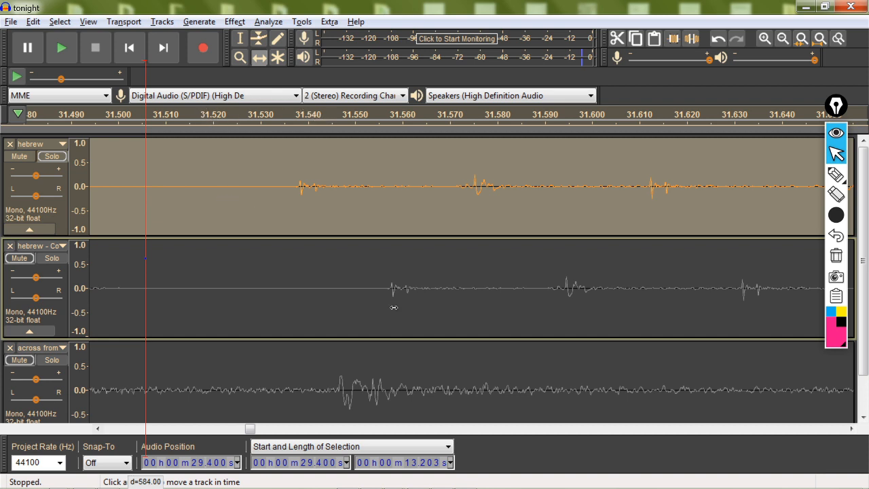
# - Play the selected section with the hebrew copy muted, and unmute the copy during the replay
pyautogui.click(45, 38)
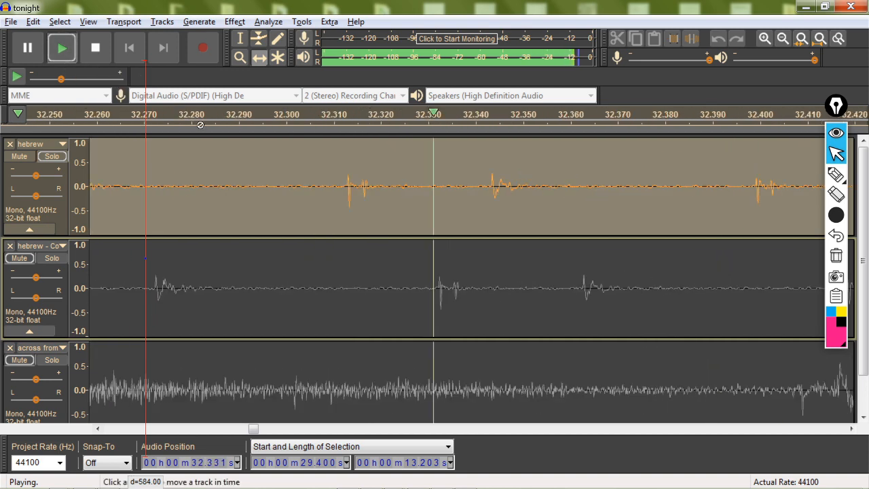
pyautogui.scroll(-8, 198, 156)
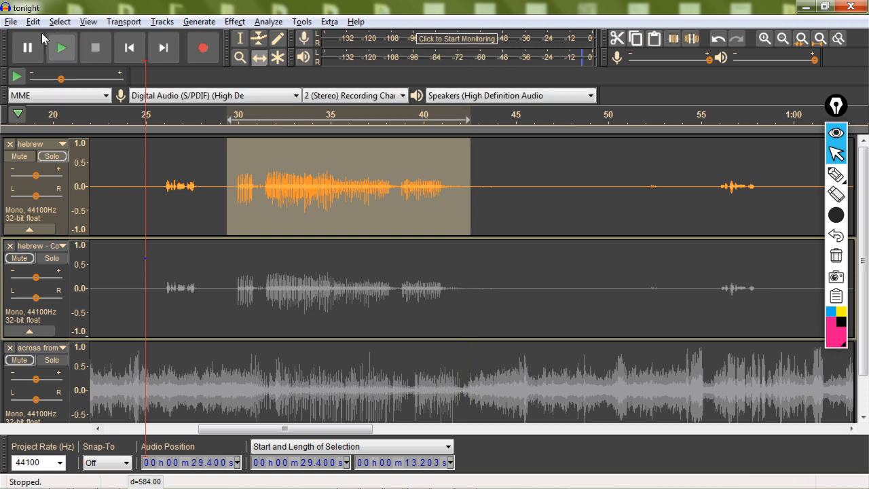
pyautogui.press('space')
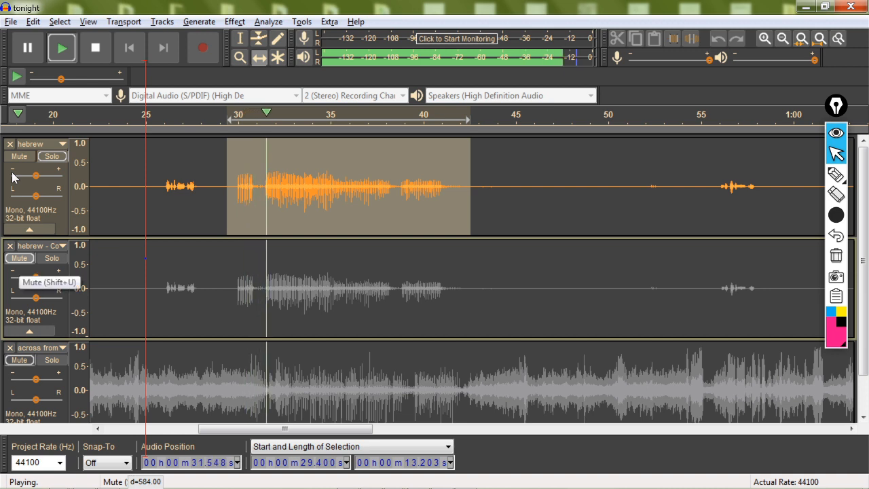
pyautogui.click(19, 259)
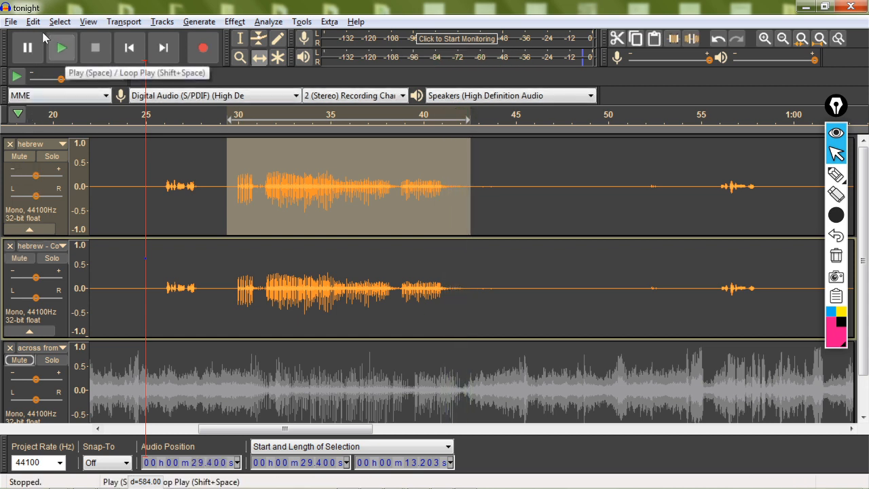
# - Play both hebrew tracks with the increased delay, then replay them while toggling the copy's mute to compare the sound
pyautogui.click(44, 38)
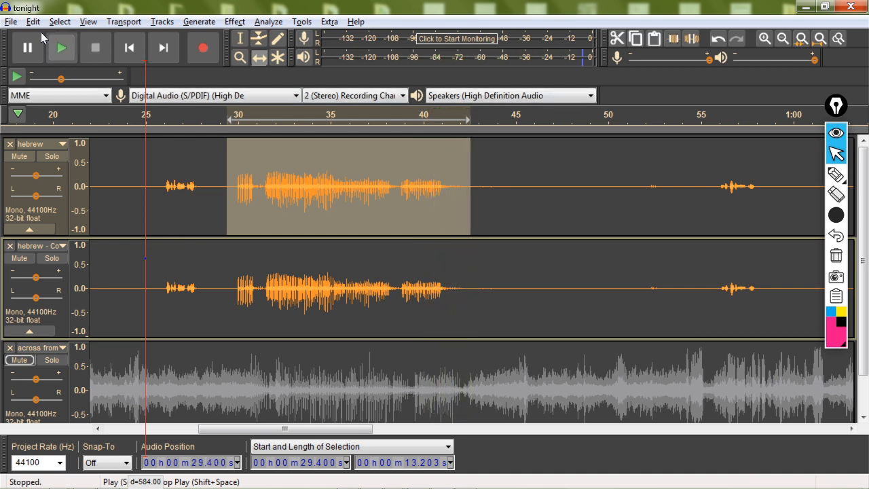
pyautogui.press('space')
pyautogui.click(19, 258)
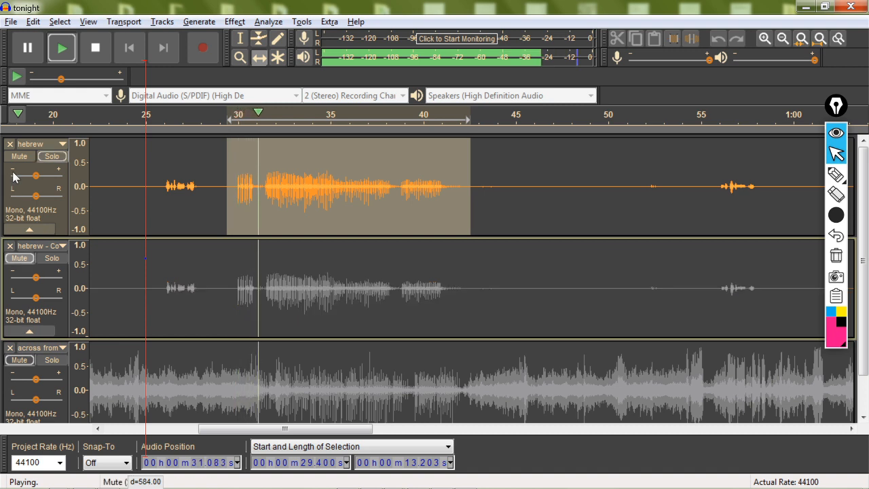
pyautogui.click(19, 258)
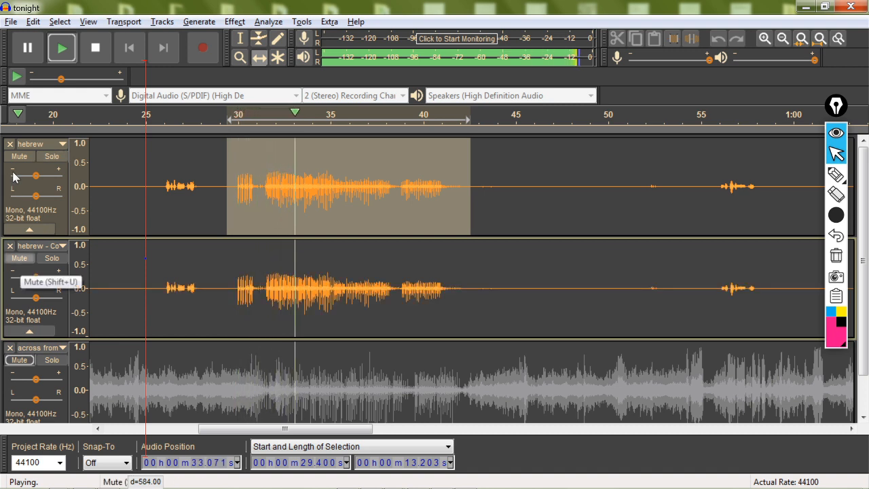
pyautogui.click(19, 258)
pyautogui.click(19, 258)
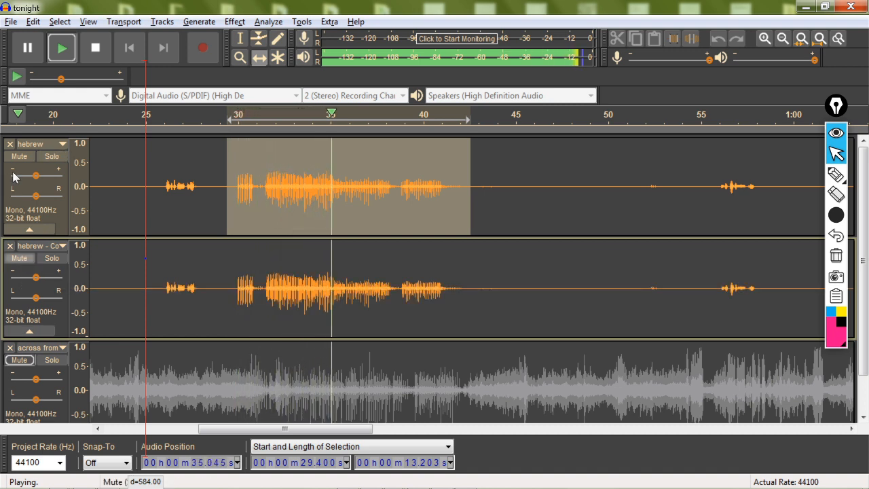
# - Mute the hebrew copy during playback, unmute it again, and let the selected section play to its end
pyautogui.click(19, 258)
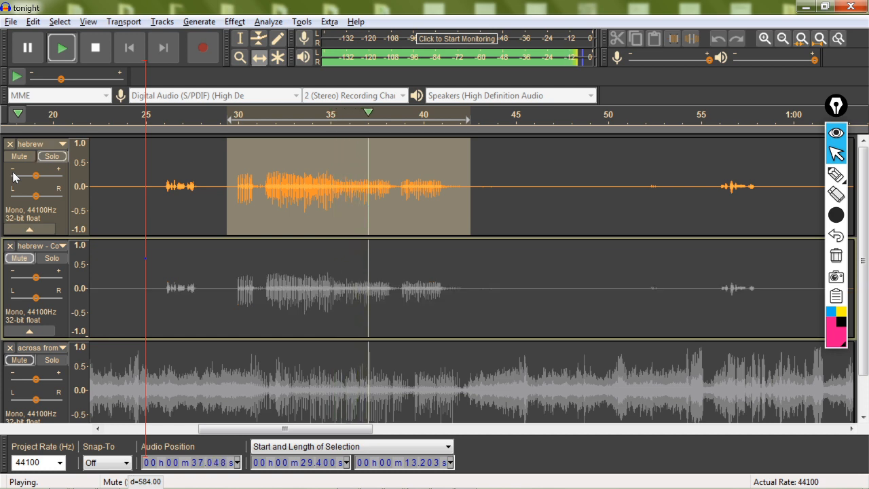
pyautogui.click(19, 258)
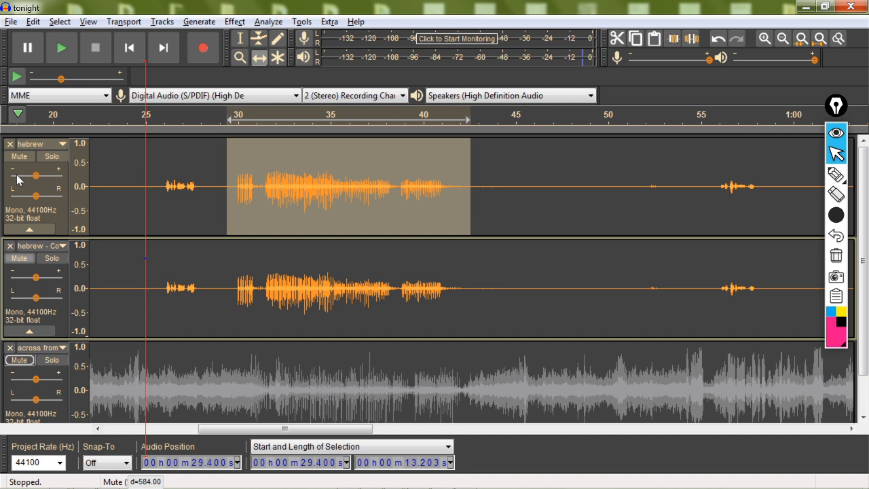
pyautogui.hotkey('shift', 's')
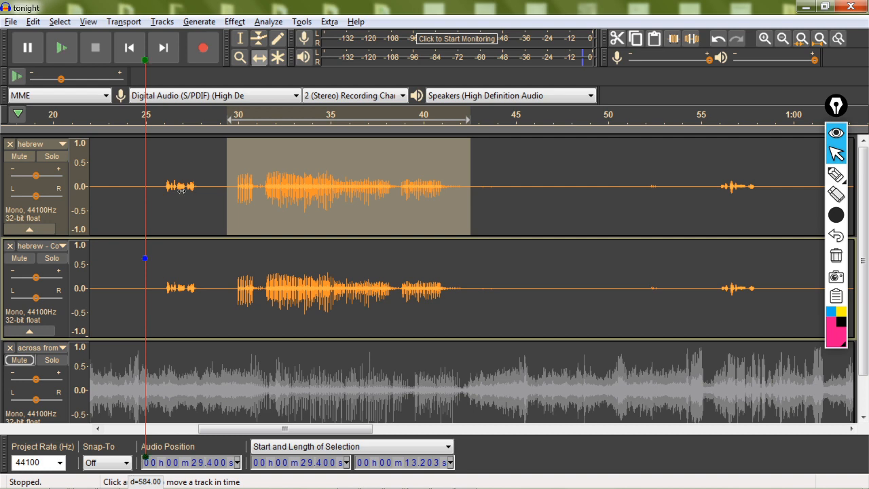
# - Shift the hebrew copy about 0.04 seconds further later in time, using the pulses near 31.55 seconds as reference
pyautogui.keyDown('ctrl'); pyautogui.scroll(6, 262, 285); pyautogui.keyUp('ctrl')
pyautogui.keyDown('ctrl'); pyautogui.scroll(-2, 262, 286); pyautogui.keyUp('ctrl')
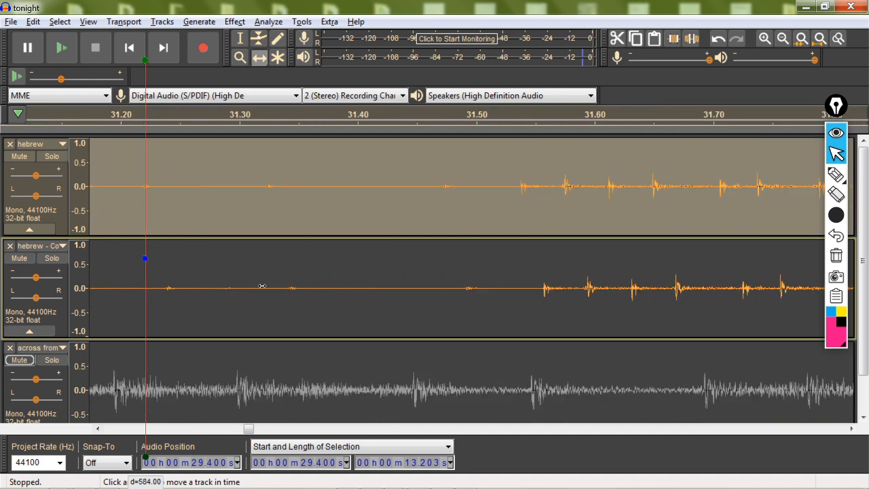
pyautogui.keyDown('ctrl'); pyautogui.scroll(4, 363, 197); pyautogui.keyUp('ctrl')
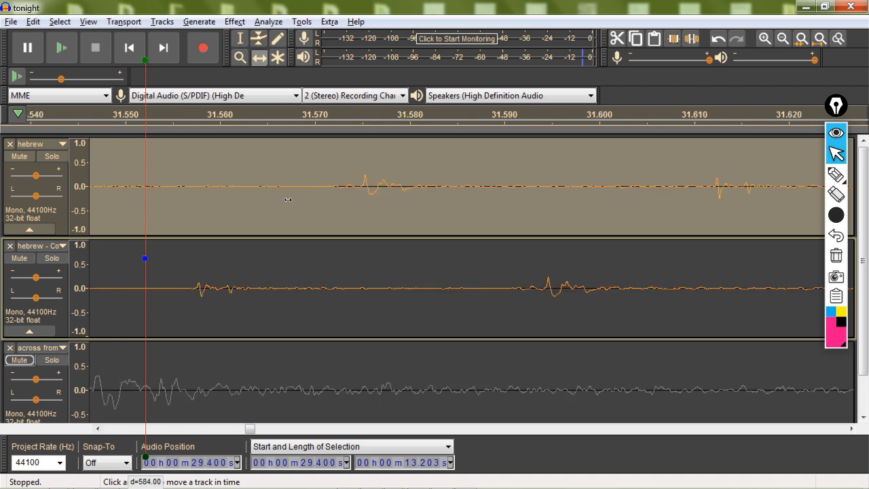
pyautogui.keyDown('ctrl'); pyautogui.scroll(-2, 430, 300); pyautogui.keyUp('ctrl')
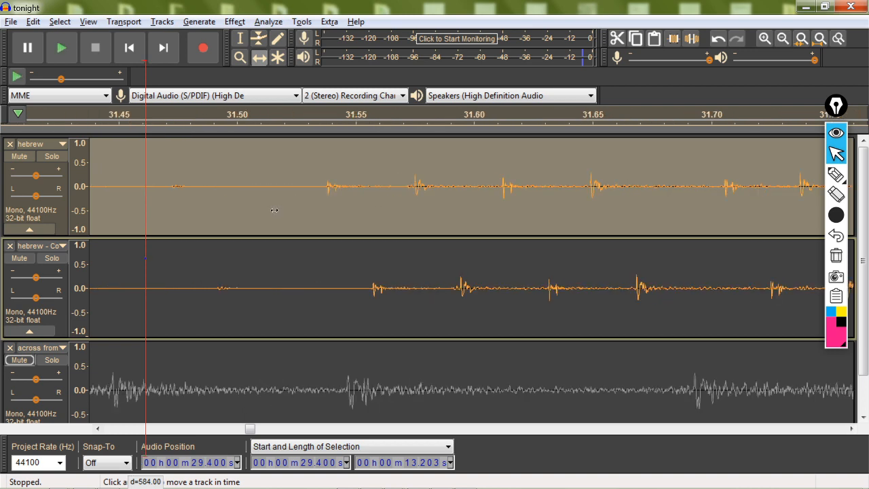
pyautogui.moveTo(259, 210); pyautogui.dragTo(317, 194)
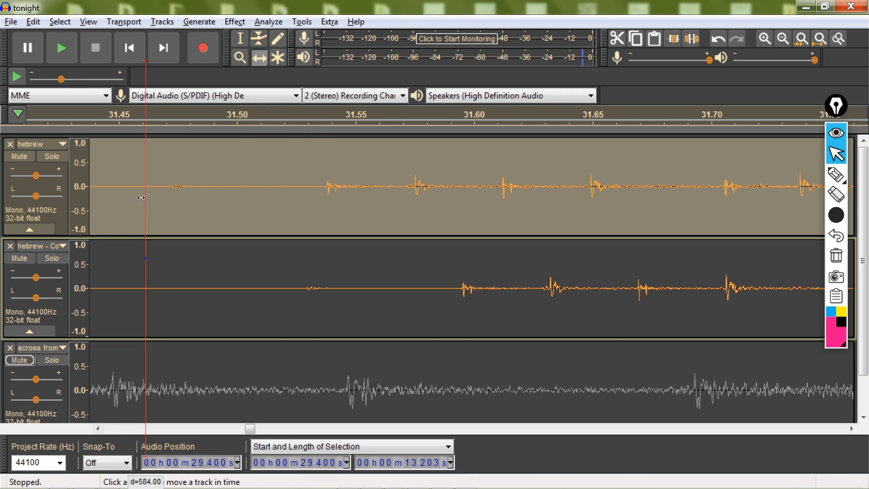
# - Play the selected section with both hebrew tracks audible to hear the larger delay
pyautogui.scroll(-1, 221, 158)
pyautogui.scroll(-6, 220, 158)
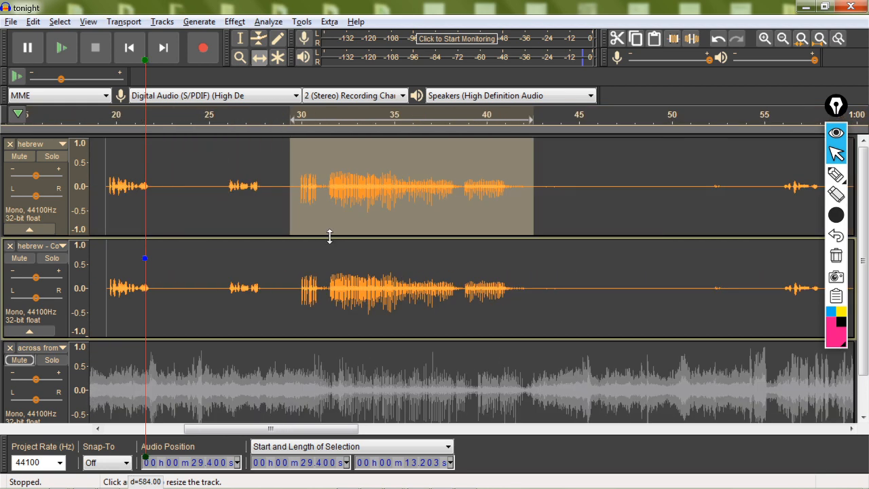
pyautogui.scroll(1, 219, 157)
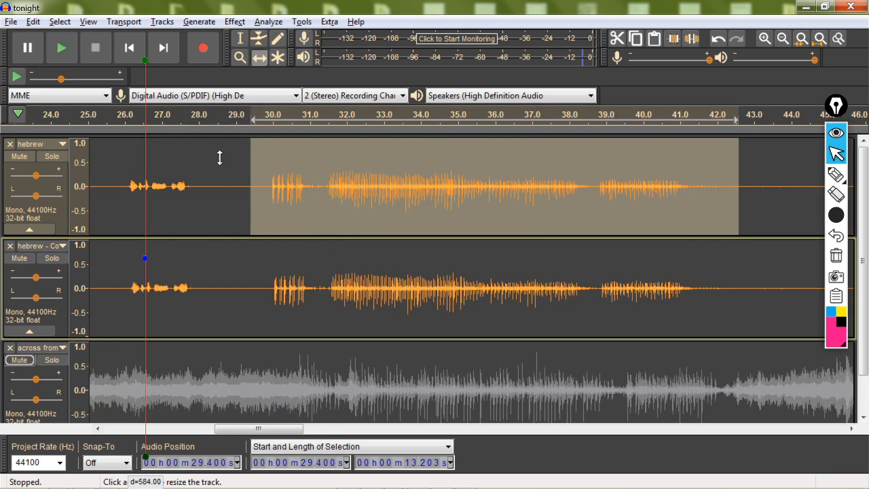
pyautogui.click(40, 33)
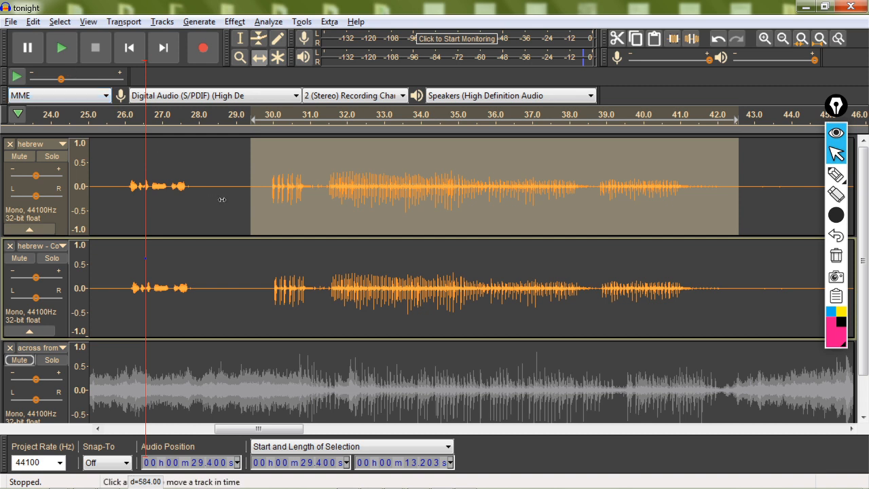
# - Shift the hebrew copy about 0.02 seconds earlier in time, judging by the pulses near 31.6 seconds
pyautogui.scroll(3, 335, 297)
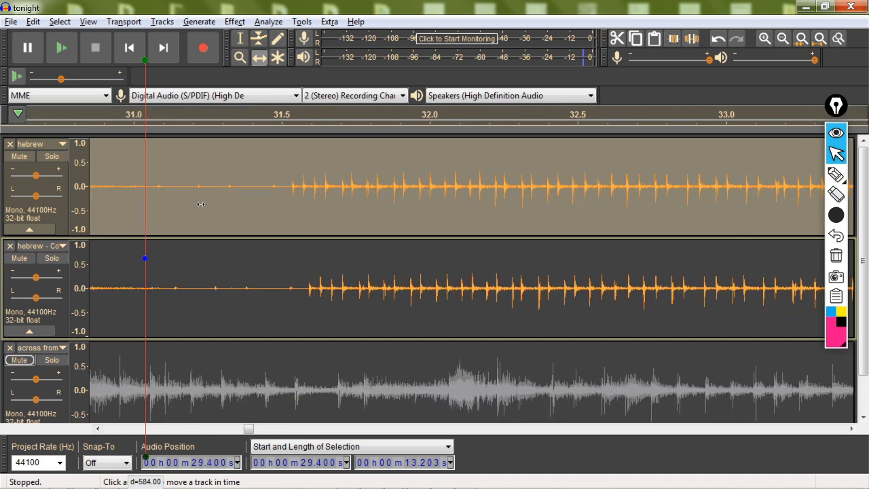
pyautogui.scroll(2, 300, 306)
pyautogui.scroll(1, 300, 306)
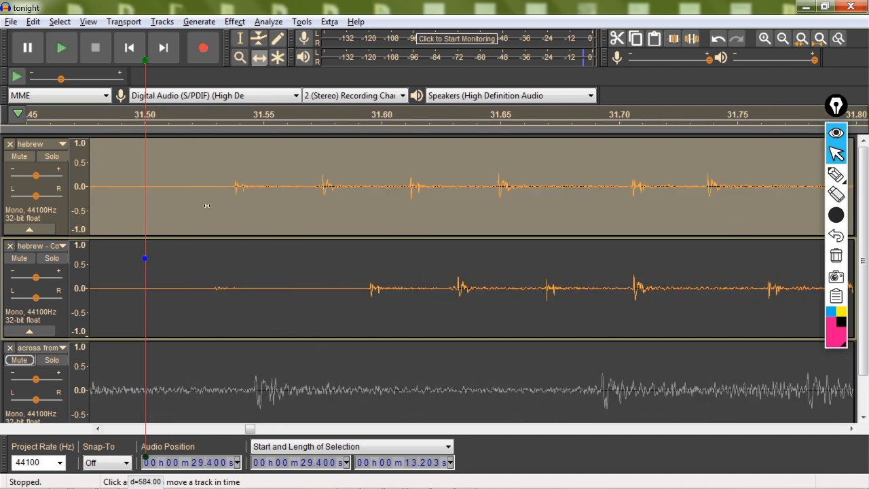
pyautogui.moveTo(296, 209); pyautogui.dragTo(275, 211)
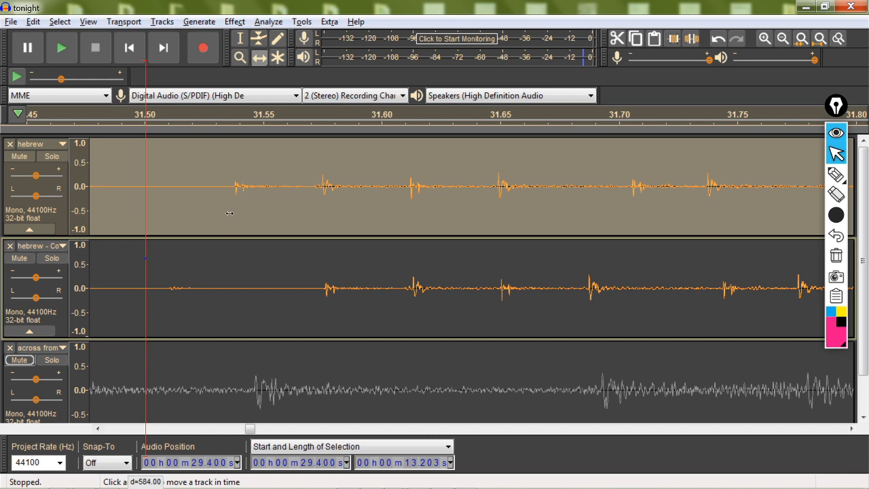
# - Play both hebrew tracks with the reduced delay and bring the full length of all three tracks into view
pyautogui.click(49, 42)
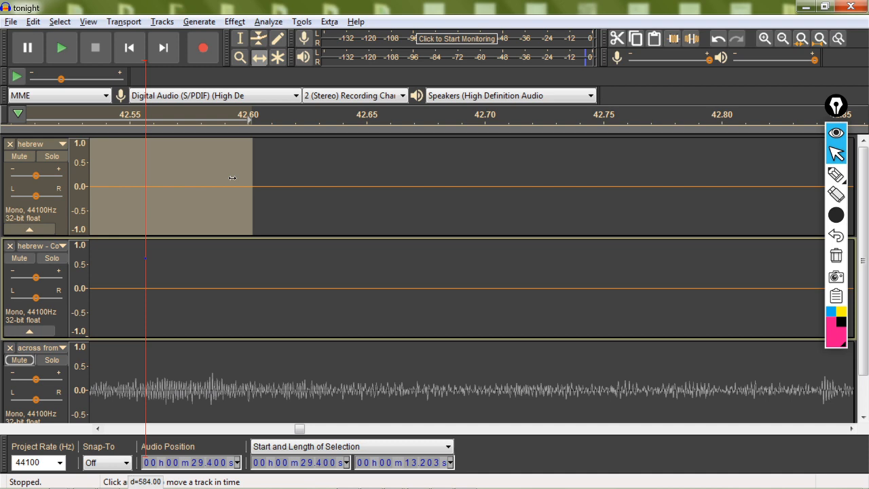
pyautogui.scroll(-9, 232, 177)
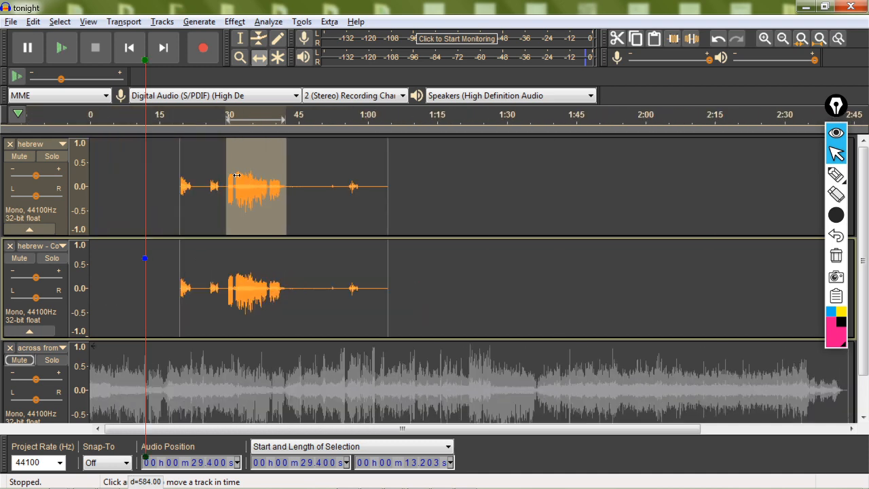
pyautogui.scroll(-1, 237, 175)
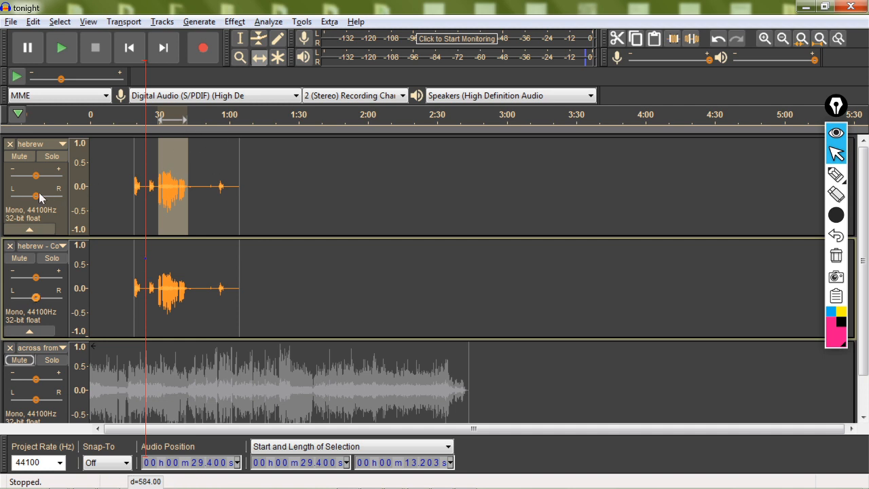
# - Mute the hebrew copy and play the selected section with only the original hebrew track audible
pyautogui.click(19, 258)
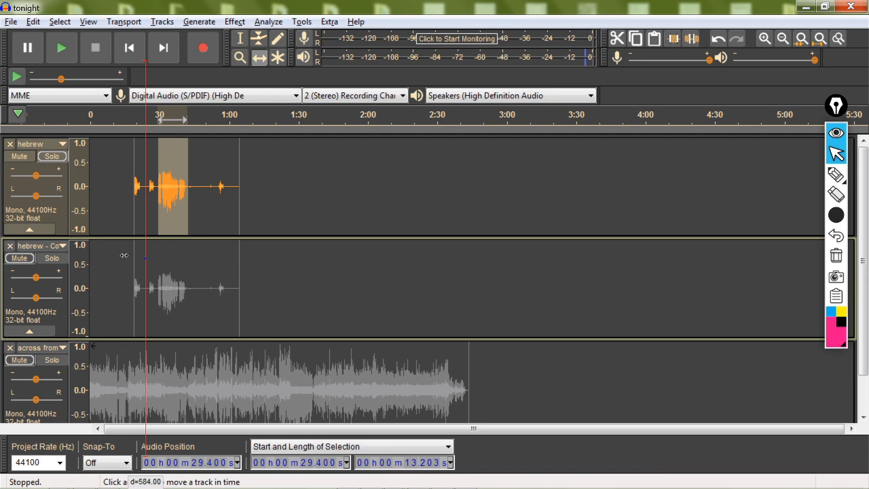
pyautogui.scroll(3, 184, 383)
pyautogui.scroll(2, 185, 383)
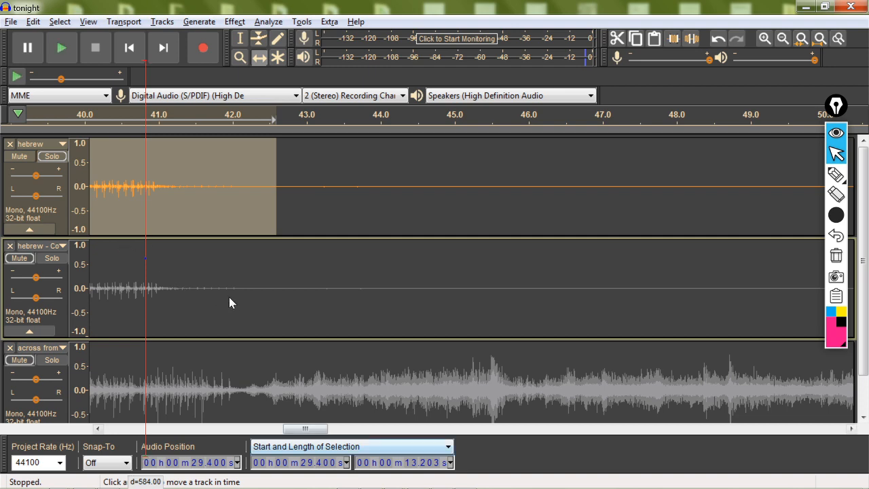
pyautogui.moveTo(307, 428); pyautogui.dragTo(277, 428)
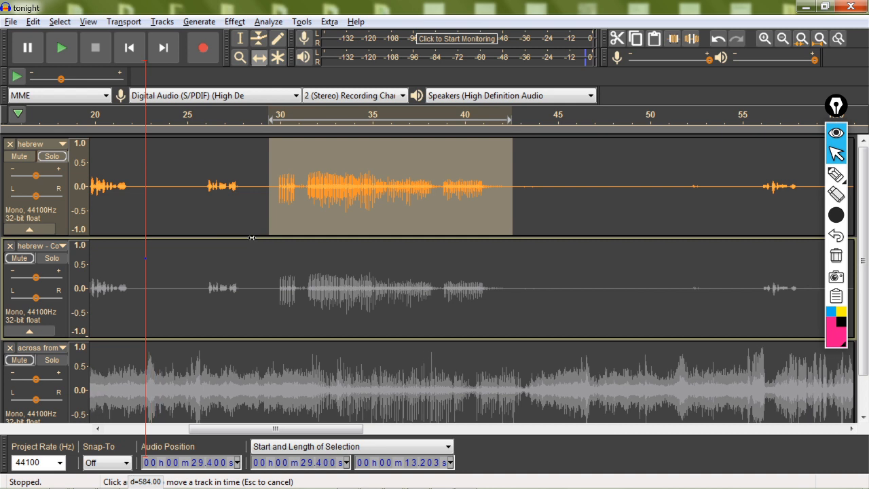
pyautogui.scroll(-1, 251, 238)
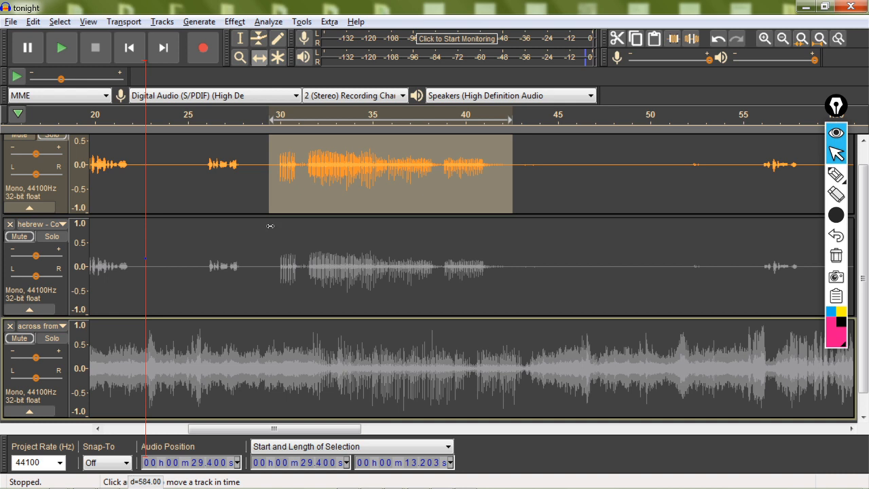
pyautogui.click(40, 39)
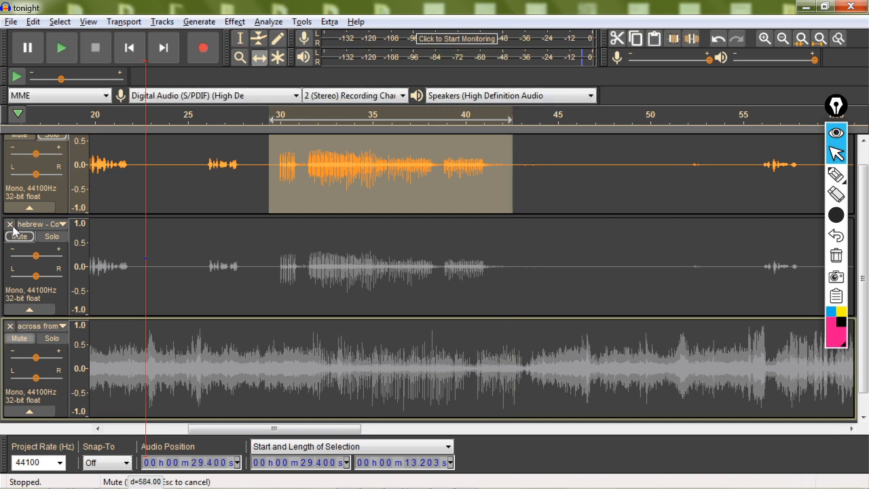
# - Unmute the "across from" track and play the selected section together with the original hebrew track
pyautogui.click(19, 337)
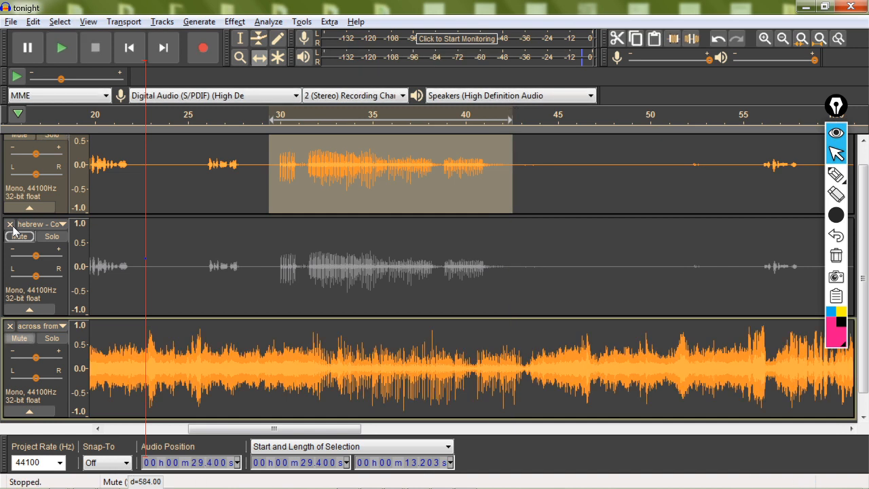
pyautogui.click(61, 48)
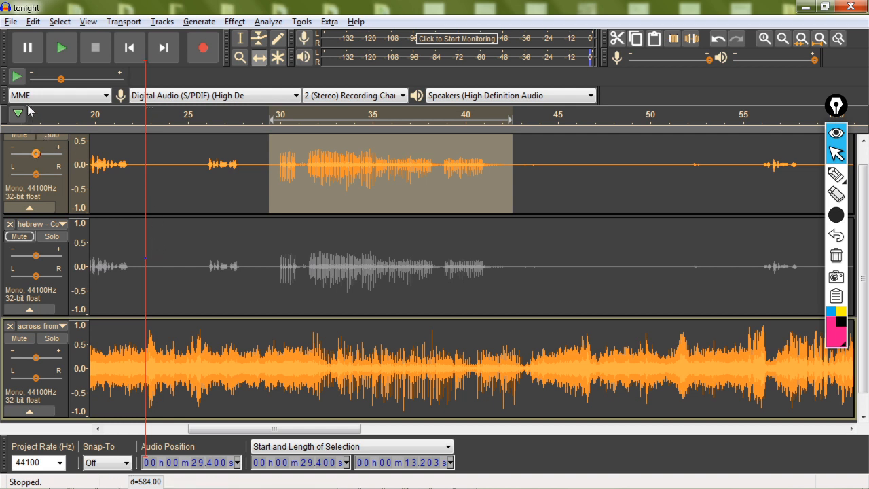
# - Raise the original hebrew track's gain and play the selected section twice against the "across from" track
pyautogui.moveTo(36, 154); pyautogui.dragTo(45, 153)
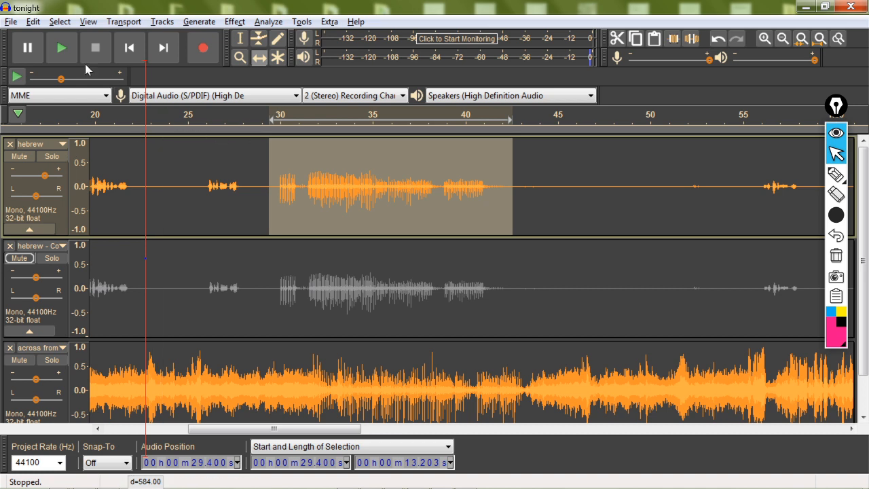
pyautogui.click(44, 35)
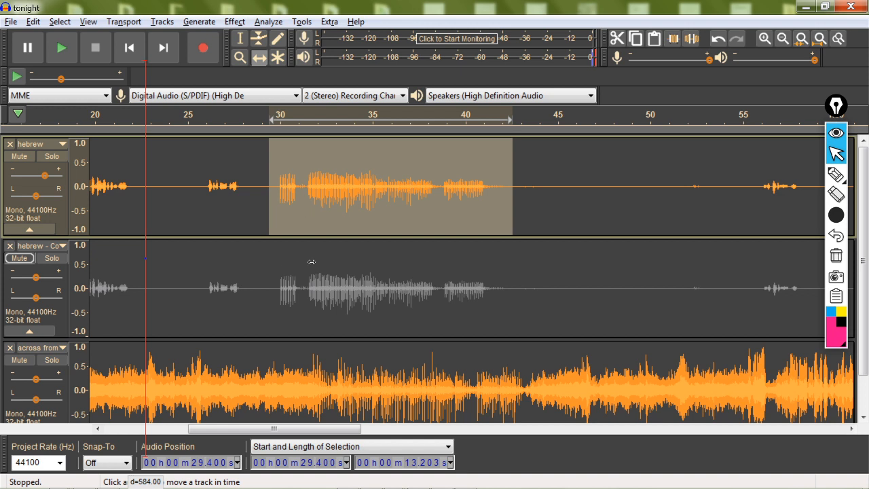
pyautogui.click(43, 39)
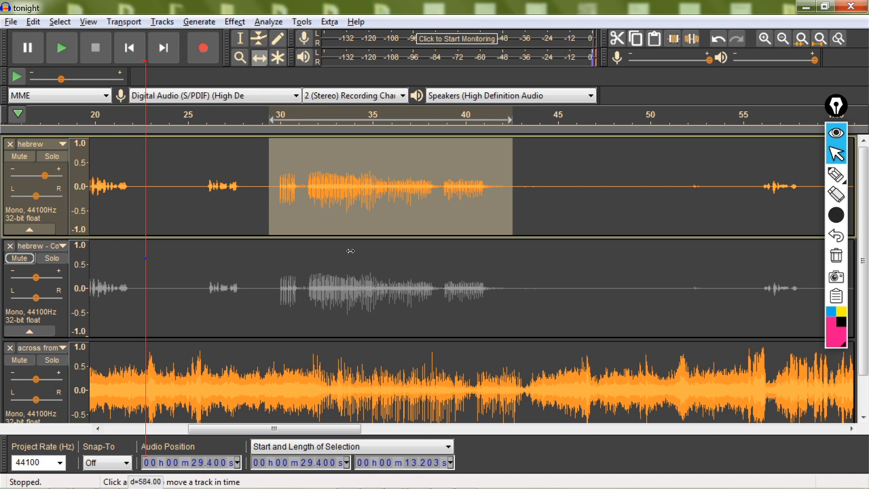
# - Shift the "across from" track about 1.8 seconds earlier and fine-tune it so its pulse groups line up with the hebrew track
pyautogui.moveTo(483, 355); pyautogui.dragTo(435, 361)
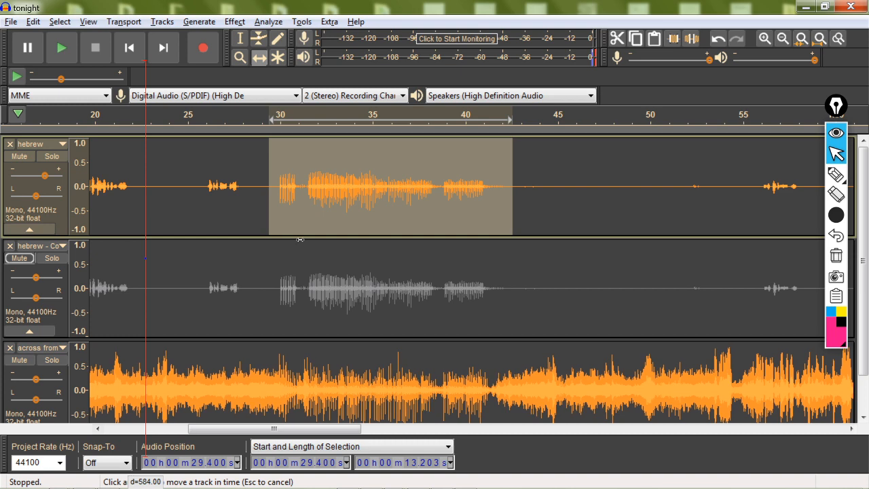
pyautogui.scroll(-1, 434, 361)
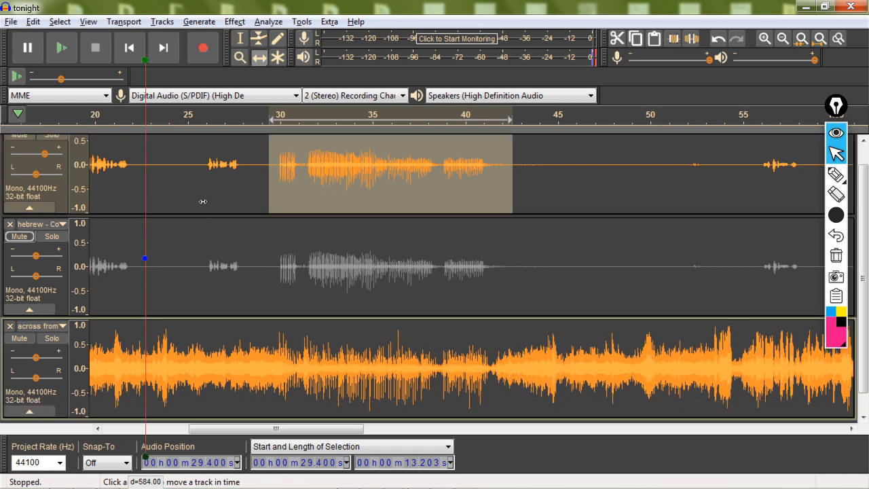
pyautogui.keyDown('ctrl'); pyautogui.scroll(3, 303, 302); pyautogui.keyUp('ctrl')
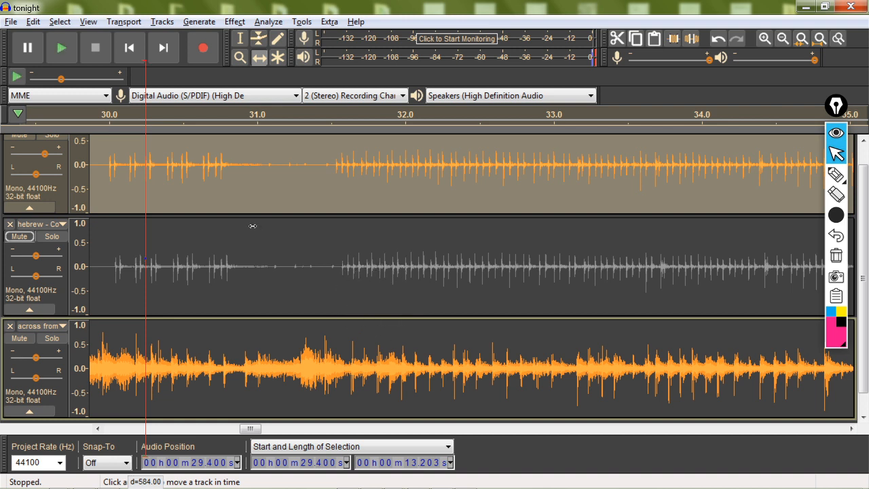
pyautogui.moveTo(251, 225); pyautogui.dragTo(254, 225)
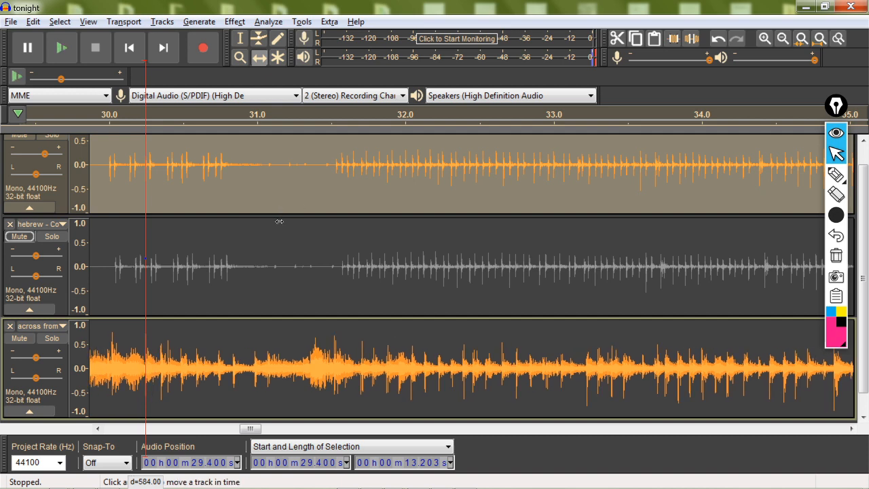
pyautogui.hotkey('ctrl', '3')
pyautogui.hotkey('ctrl', '3')
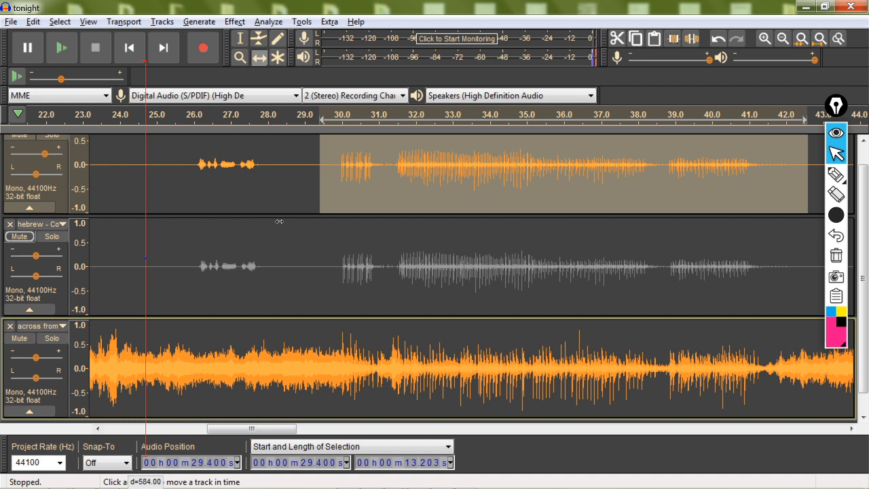
# - Move the hebrew track about 3.9 seconds earlier and align the "across from" pulses with it near 36.5 seconds
pyautogui.moveTo(364, 202); pyautogui.dragTo(326, 131)
pyautogui.scroll(1, 367, 217)
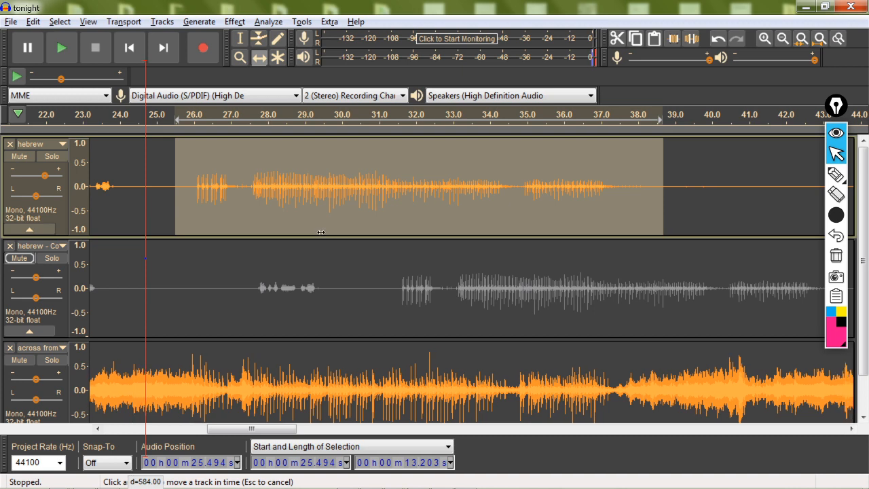
pyautogui.moveTo(321, 232); pyautogui.dragTo(322, 232)
pyautogui.scroll(2, 391, 121)
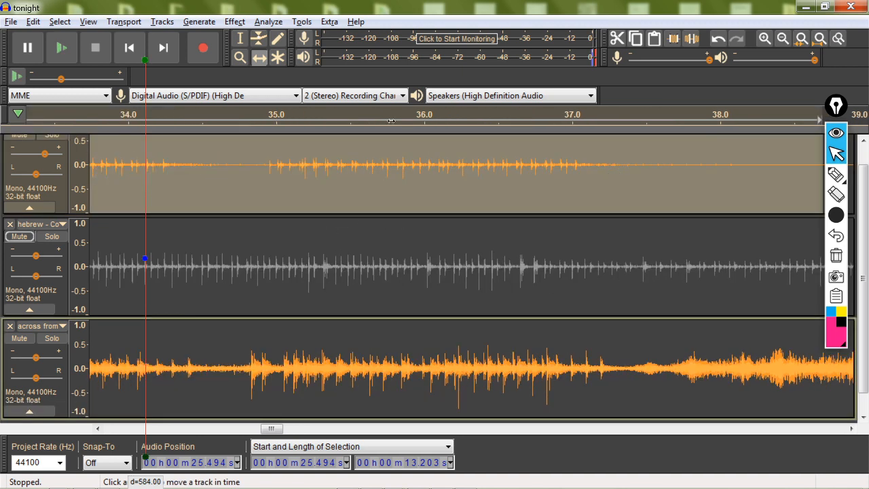
pyautogui.scroll(1, 571, 190)
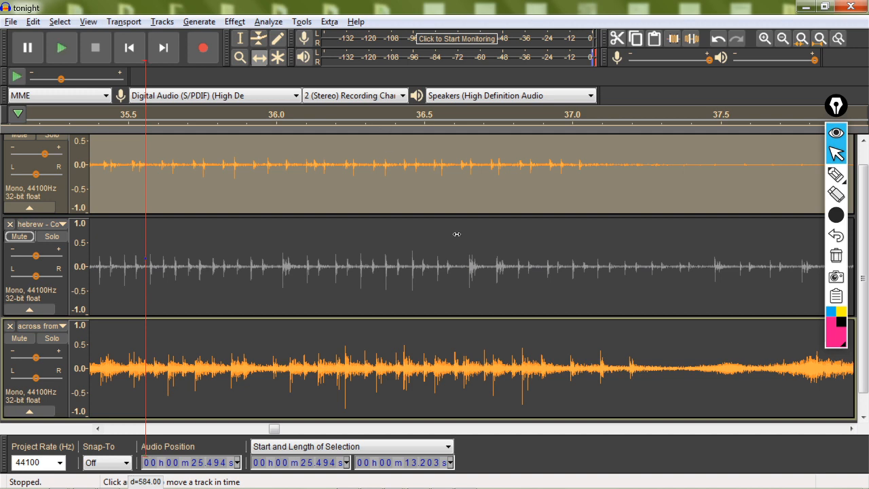
pyautogui.moveTo(457, 233); pyautogui.dragTo(423, 235)
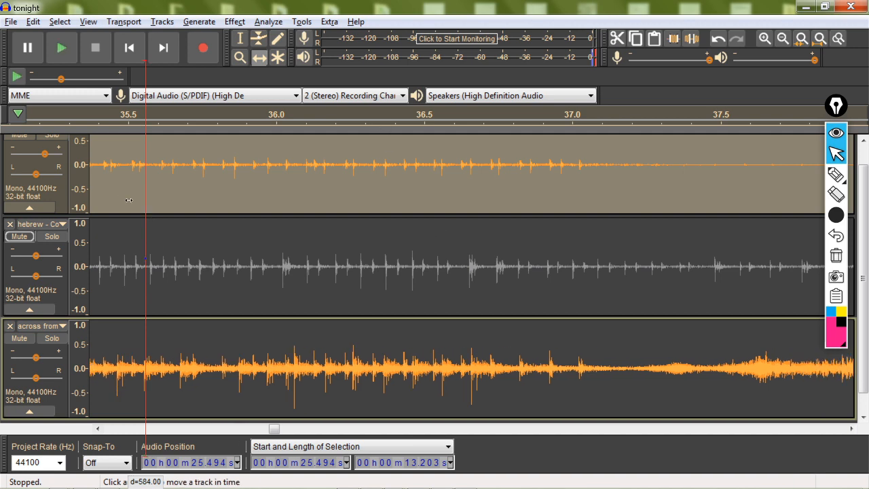
# - Set the vertical guide line on the last hebrew pulse near 37.0 seconds and nudge the "across from" track slightly earlier to match it
pyautogui.moveTo(145, 258); pyautogui.dragTo(578, 282)
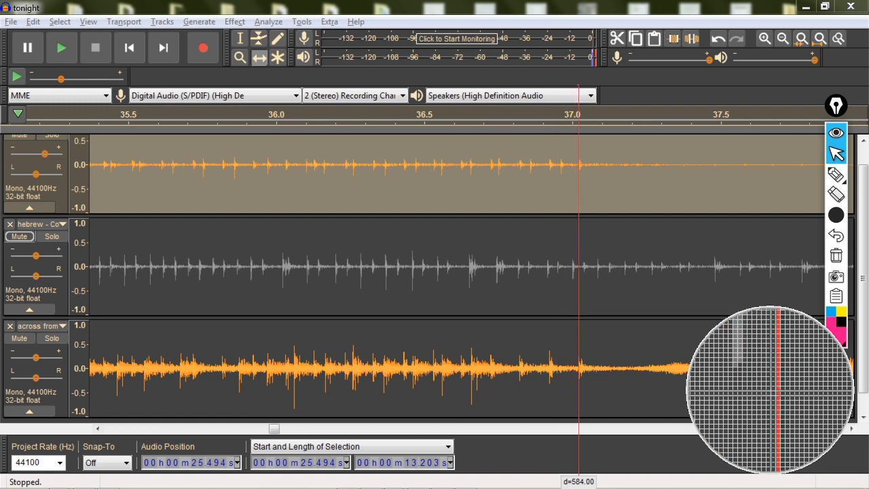
pyautogui.moveTo(417, 269); pyautogui.dragTo(416, 268)
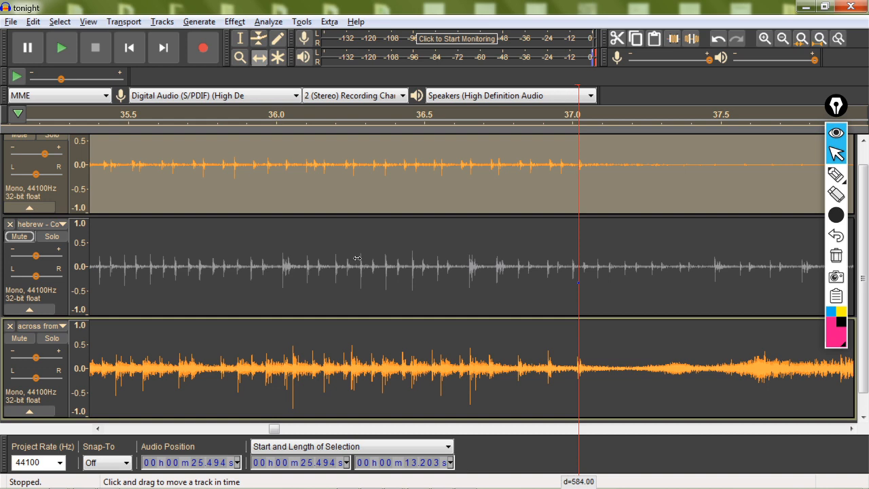
# - Play the selected section repeatedly with the original hebrew track and the aligned "across from" track together, then stop playback
pyautogui.scroll(-4, 211, 182)
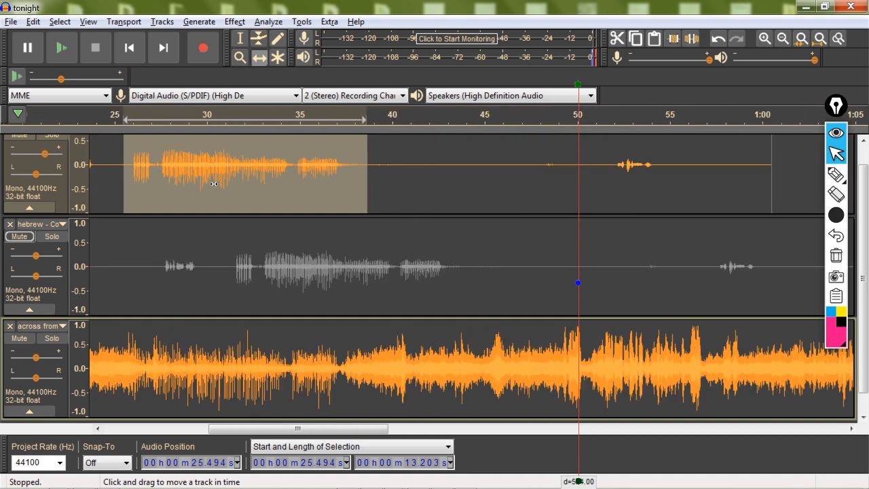
pyautogui.scroll(-1, 213, 184)
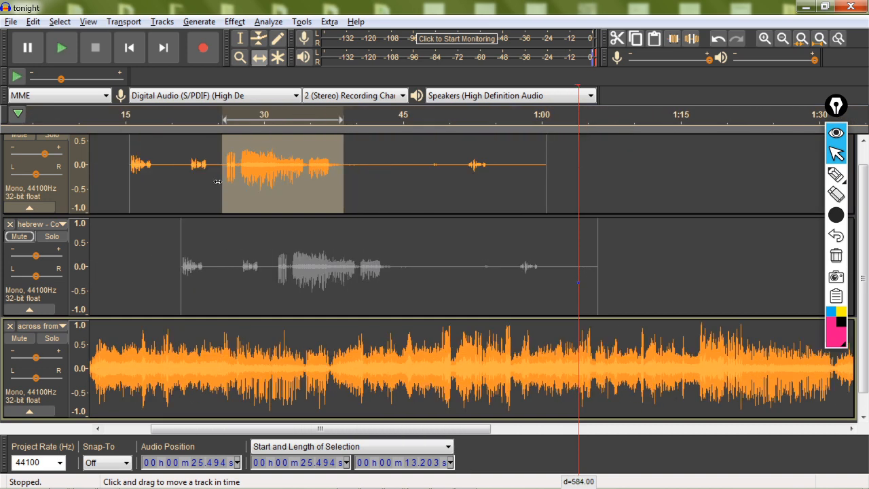
pyautogui.click(41, 35)
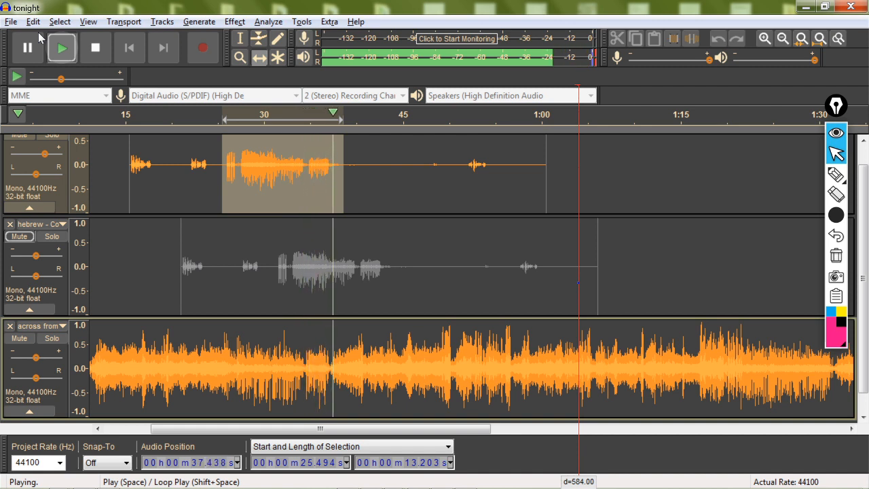
pyautogui.click(68, 50)
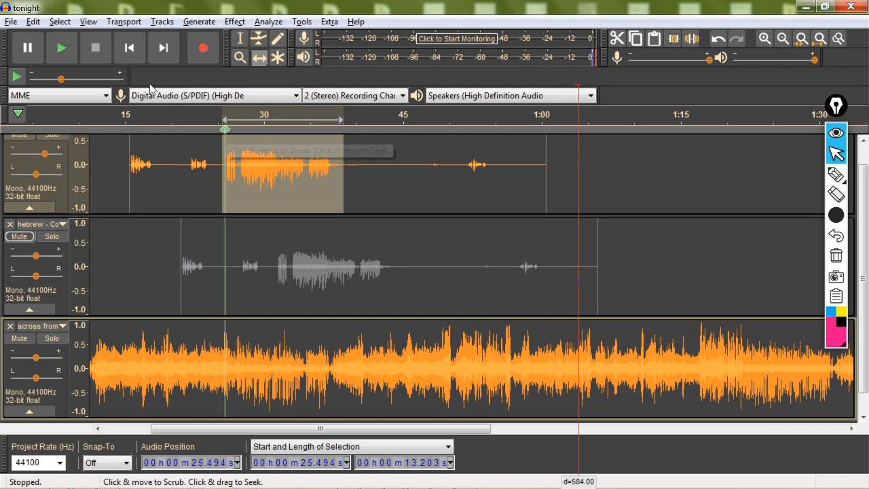
pyautogui.click(42, 31)
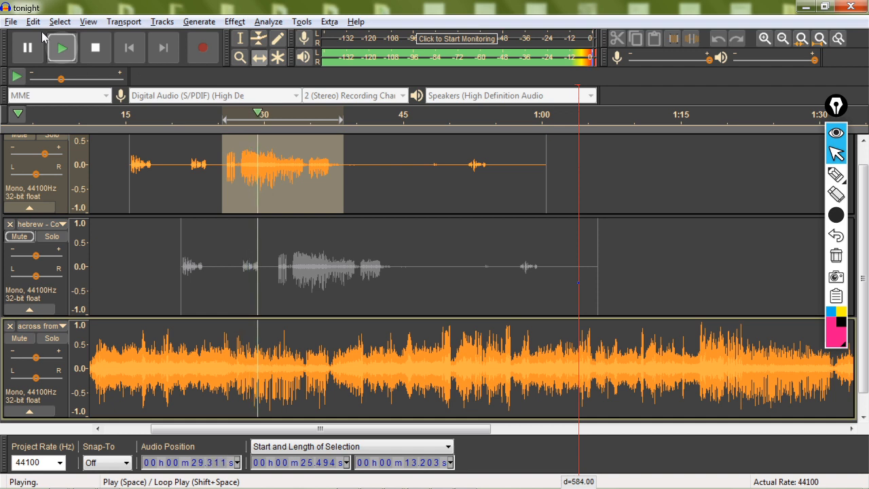
pyautogui.click(95, 48)
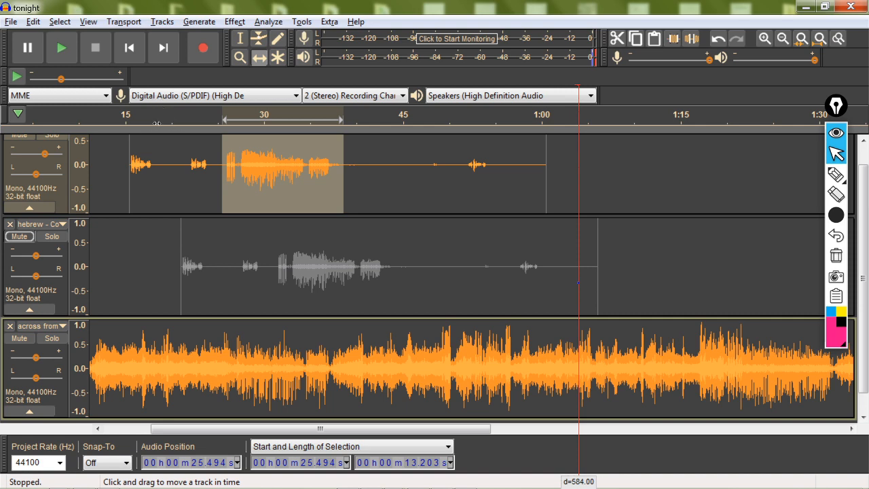
# - Place the vertical guide line on the "across from" pulse near 27.5 seconds and compare it with the original hebrew track's pulses
pyautogui.hotkey('ctrl', '1')
pyautogui.hotkey('ctrl', '1')
pyautogui.hotkey('ctrl', '1')
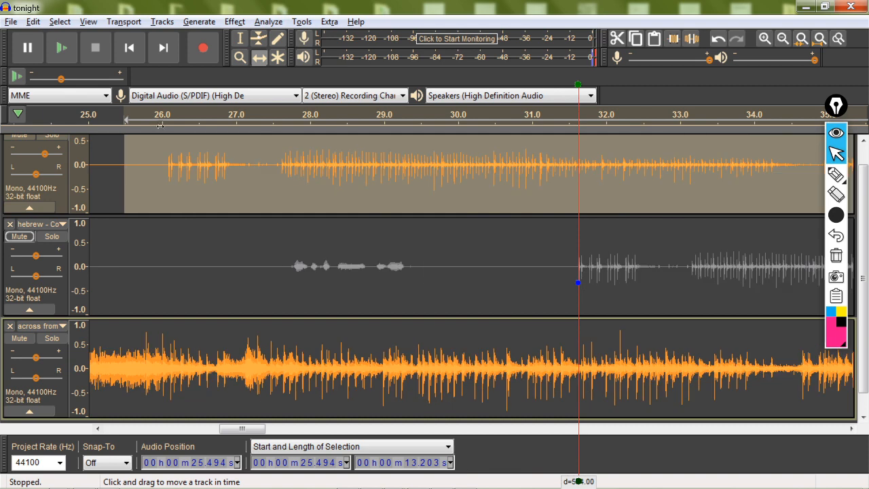
pyautogui.hotkey('ctrl', '1')
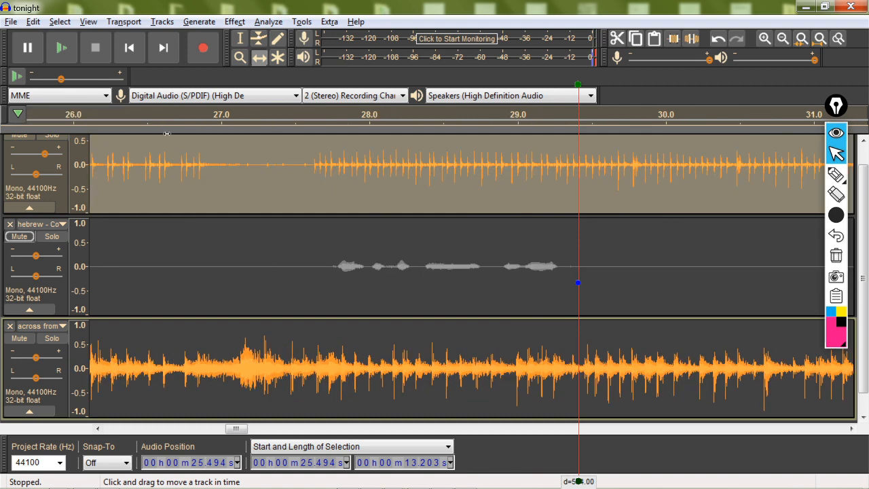
pyautogui.hotkey('ctrl', '1')
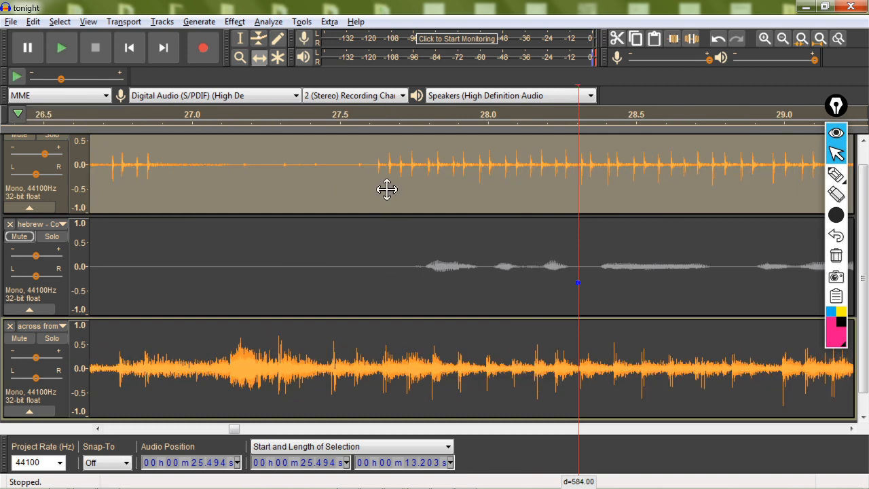
pyautogui.moveTo(577, 283); pyautogui.dragTo(329, 282)
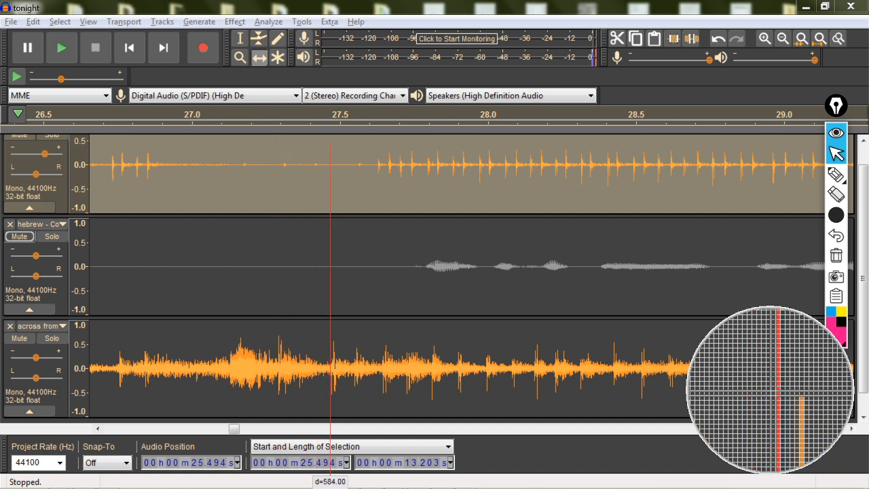
pyautogui.click(367, 110)
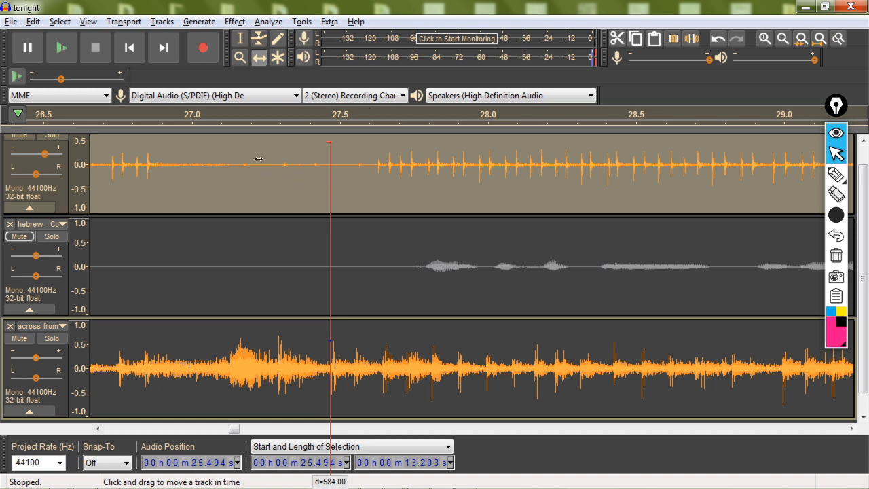
pyautogui.scroll(-1, 388, 239)
pyautogui.scroll(-5, 388, 239)
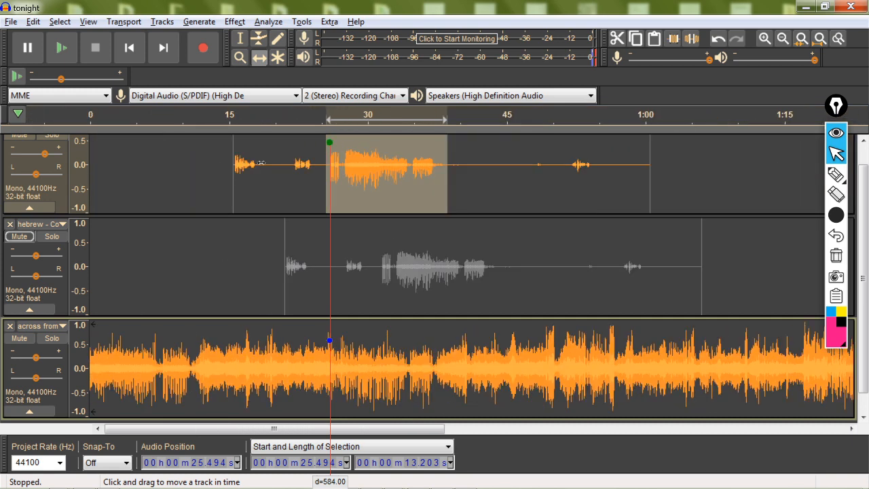